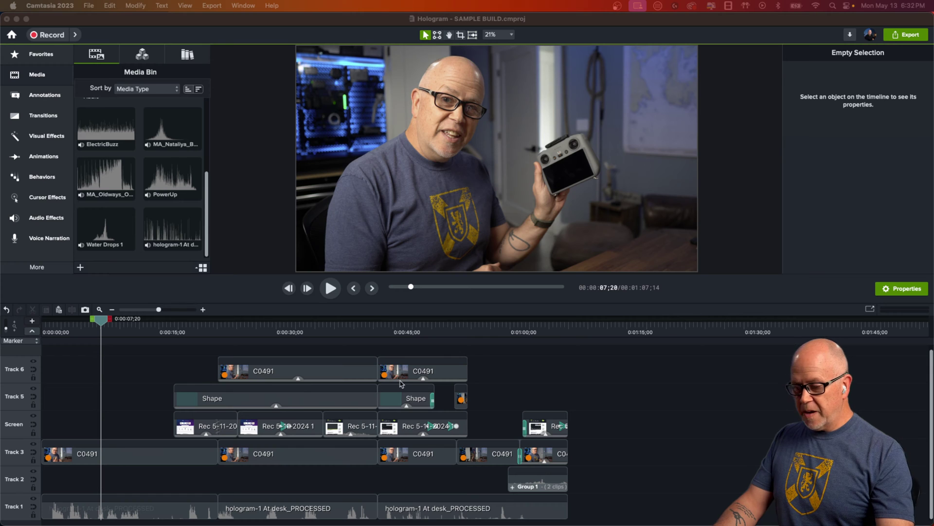
# Group all the clips on the tracks above Track 1 into a single group.
pyautogui.click(131, 369)
pyautogui.moveTo(176, 382); pyautogui.dragTo(592, 476)
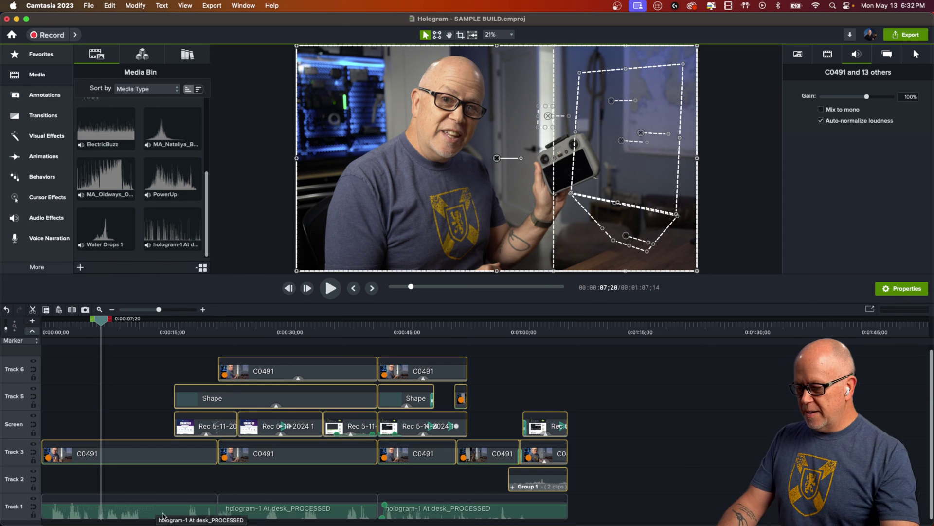
pyautogui.rightClick(347, 400)
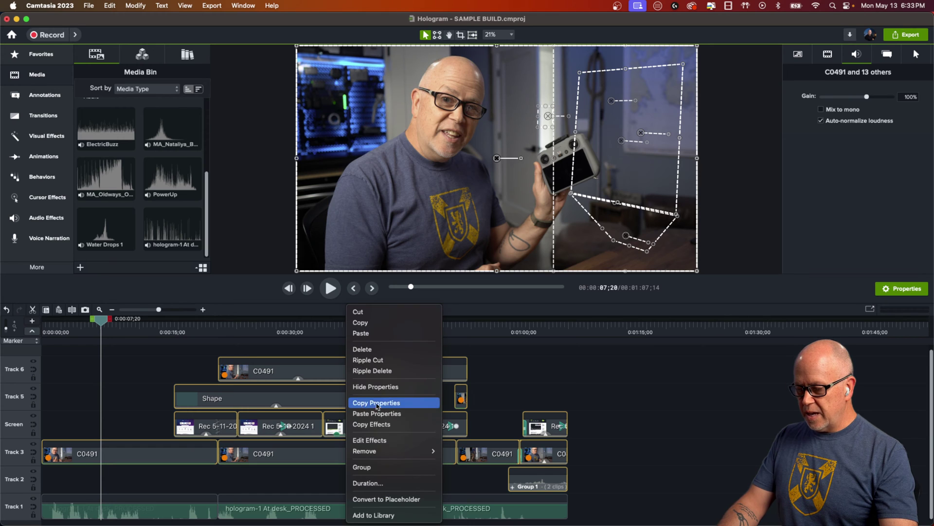
pyautogui.click(371, 468)
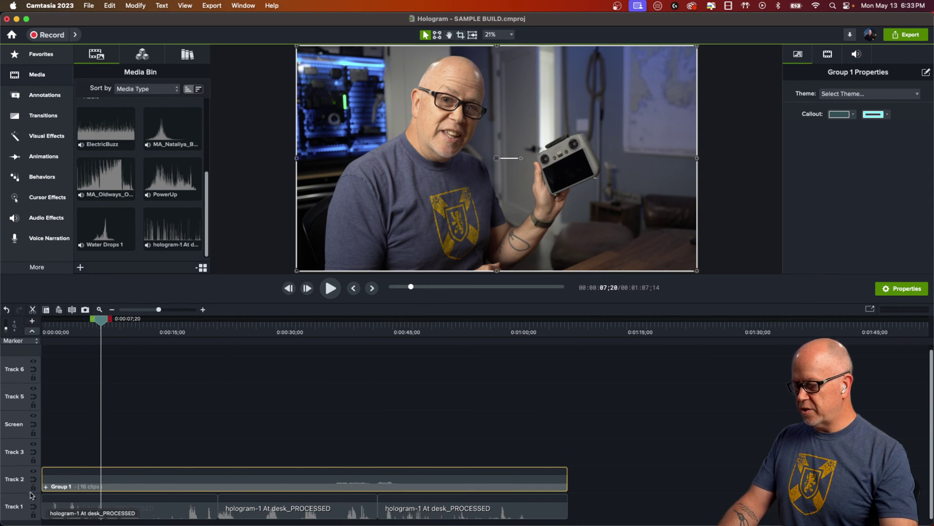
# Rename the track holding the group as Video and the narration audio track as Voiceover.
pyautogui.doubleClick(15, 482)
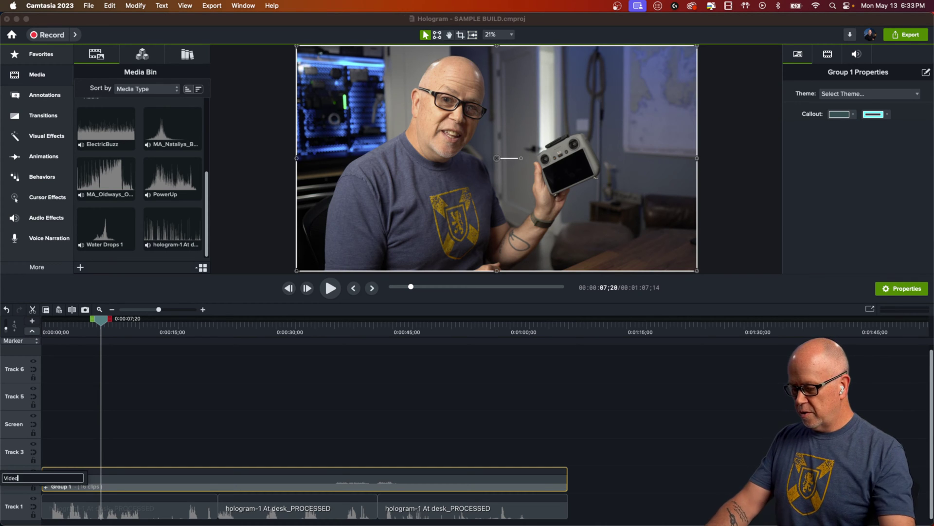
pyautogui.write('Video')
pyautogui.press('Return')
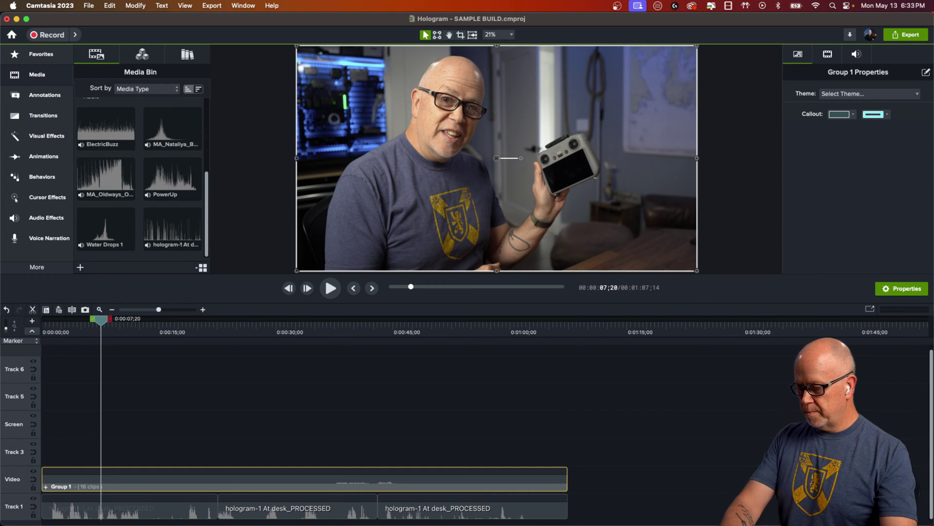
pyautogui.doubleClick(17, 507)
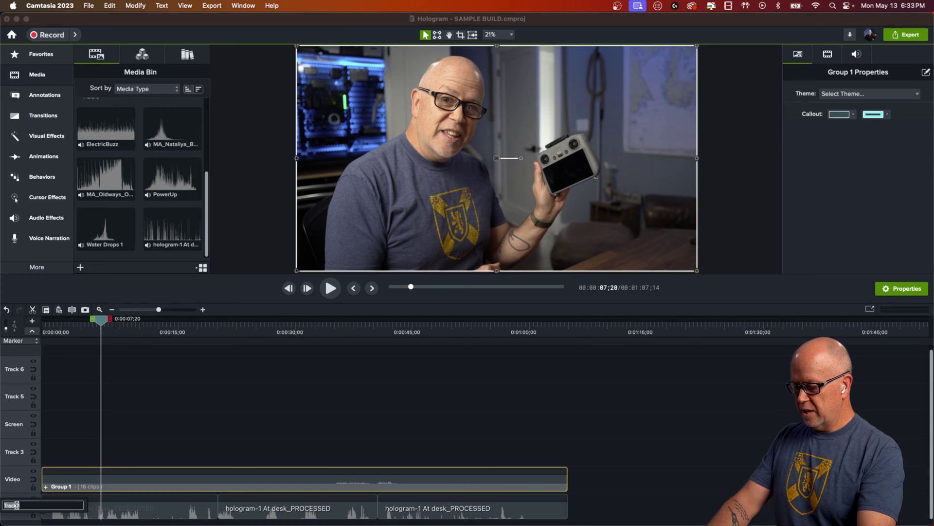
pyautogui.write('Voiceove')
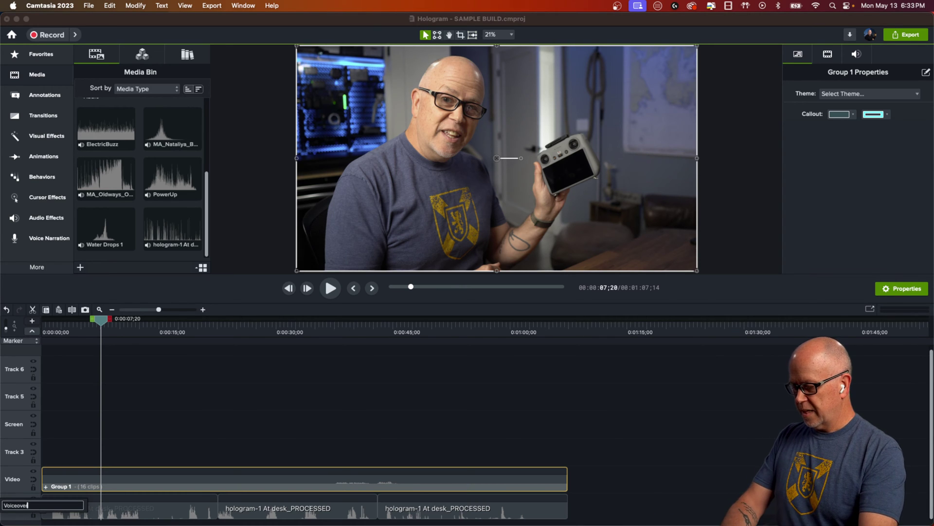
pyautogui.write('r')
pyautogui.press('Return')
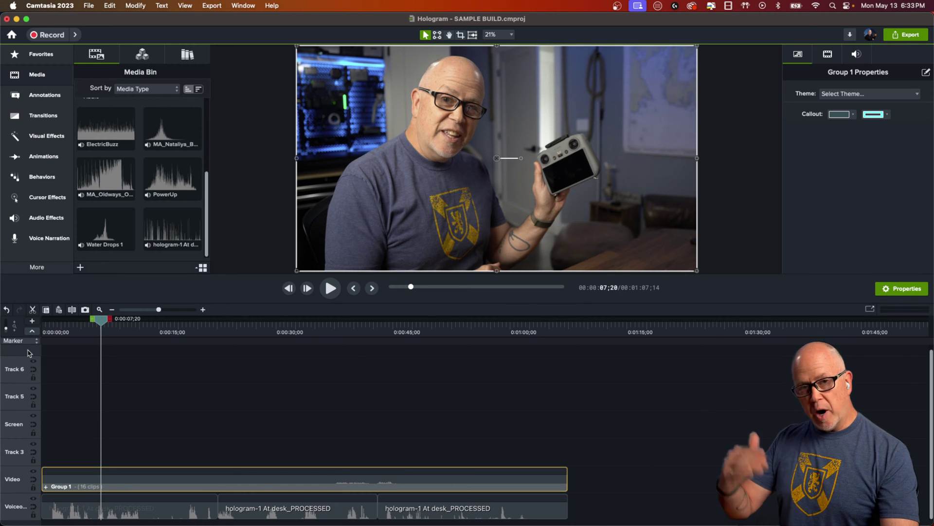
# Insert two empty tracks below the Voiceover track.
pyautogui.rightClick(16, 504)
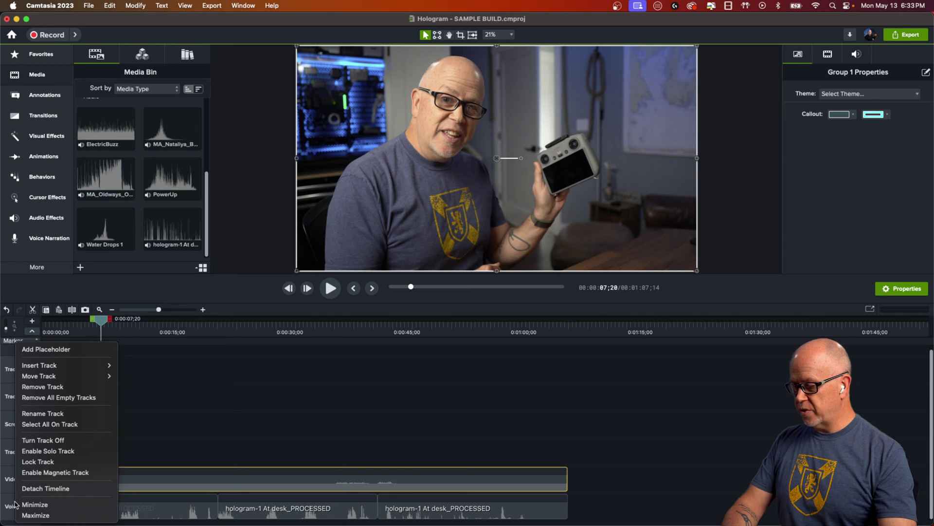
pyautogui.moveTo(54, 367)
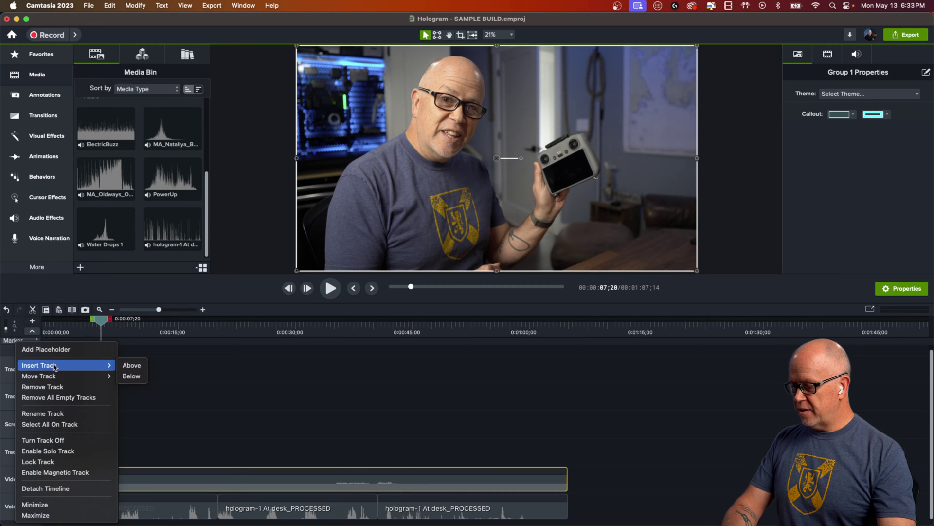
pyautogui.click(131, 376)
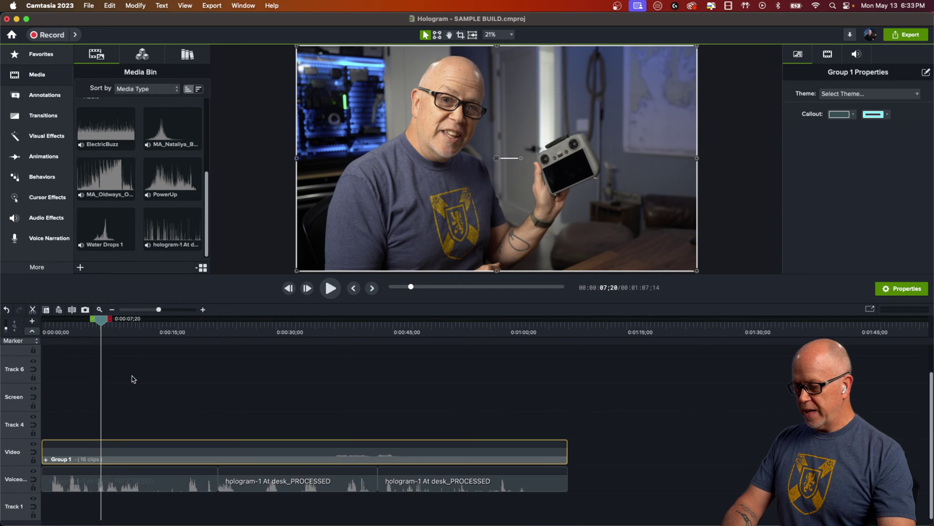
pyautogui.rightClick(16, 509)
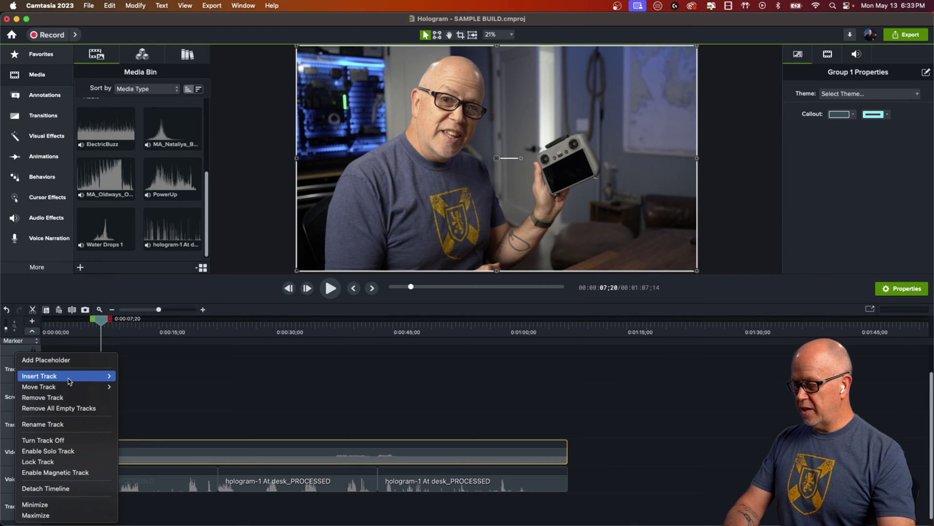
pyautogui.moveTo(70, 377)
pyautogui.click(132, 387)
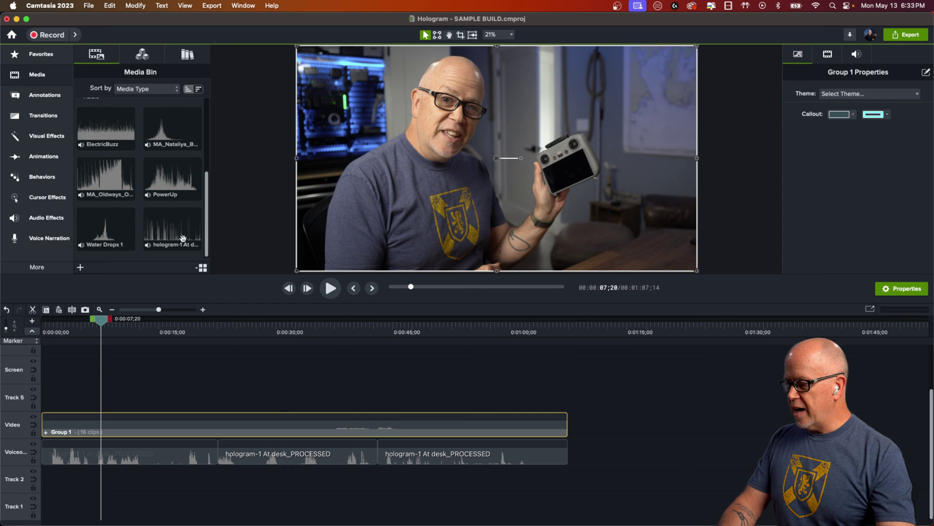
# Place the MA_Oldways_Oblivion music at the start of Track 1 and increase that track's height.
pyautogui.click(104, 175)
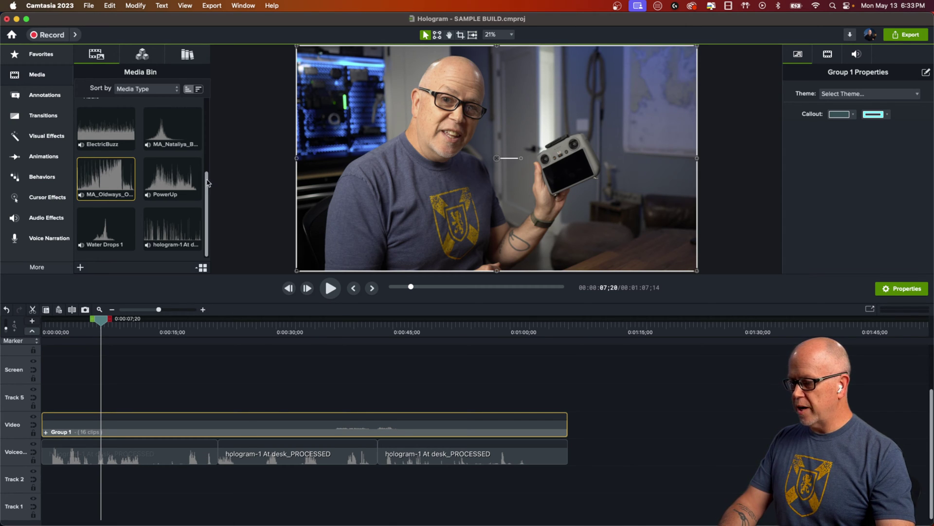
pyautogui.moveTo(207, 185)
pyautogui.mouseDown()
pyautogui.moveTo(228, 95)
pyautogui.moveTo(218, 191)
pyautogui.mouseUp()
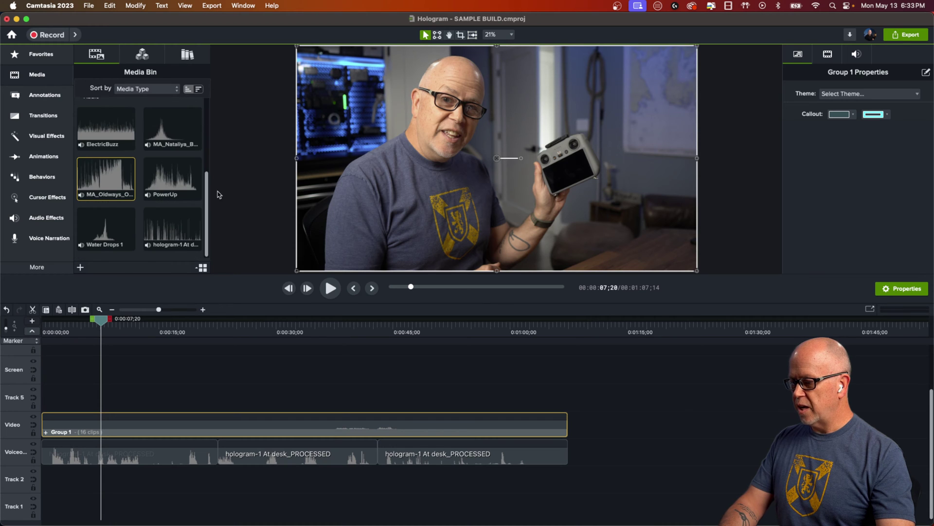
pyautogui.moveTo(103, 177); pyautogui.dragTo(45, 499)
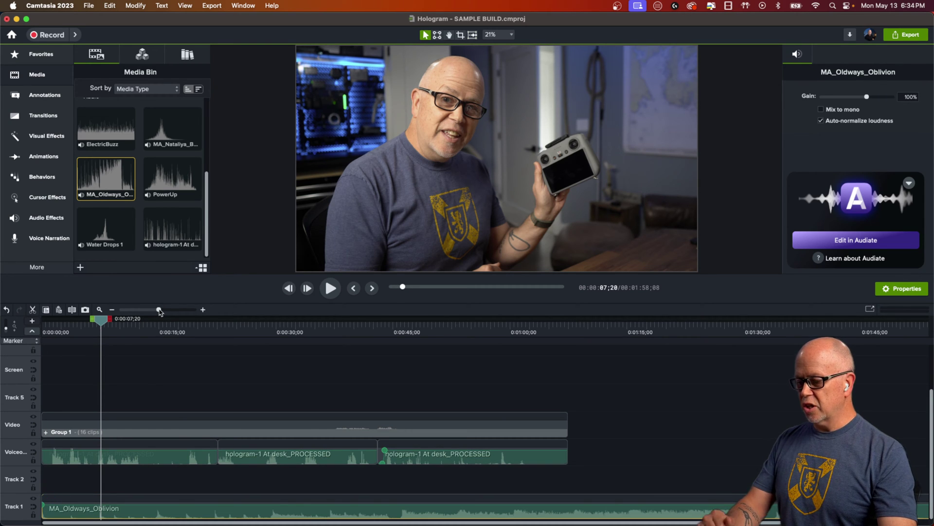
pyautogui.moveTo(159, 310); pyautogui.dragTo(156, 310)
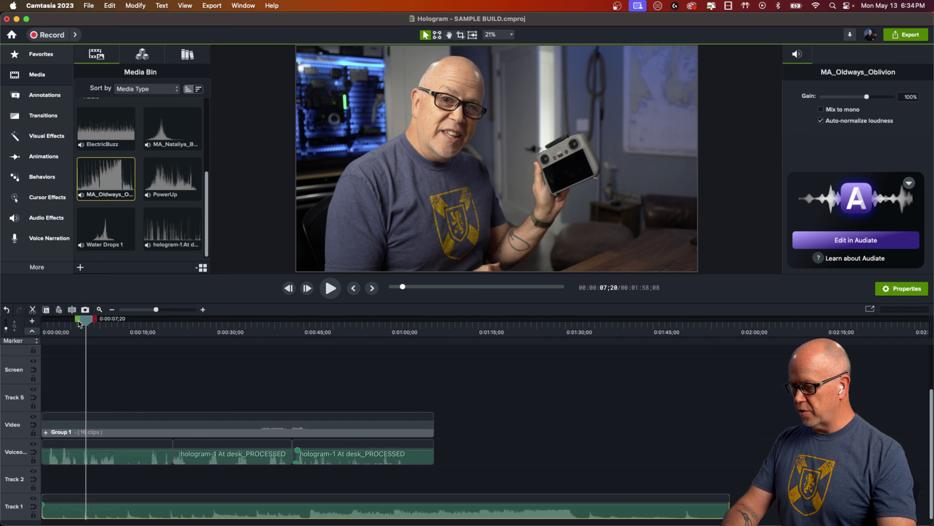
pyautogui.moveTo(84, 321); pyautogui.dragTo(40, 464)
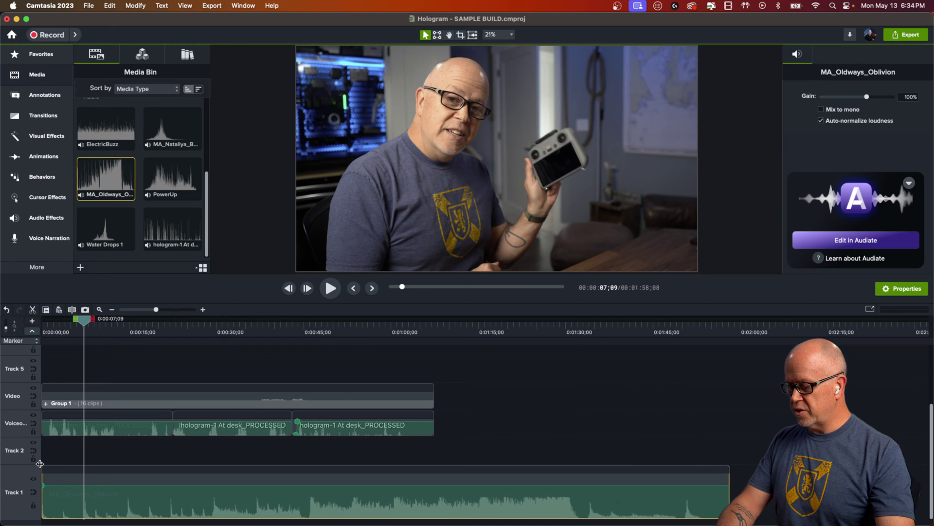
# Play short sections from the start, 0:00:31;24 and 0:00:53;02 to check the music against the voiceover.
pyautogui.moveTo(86, 323); pyautogui.dragTo(32, 327)
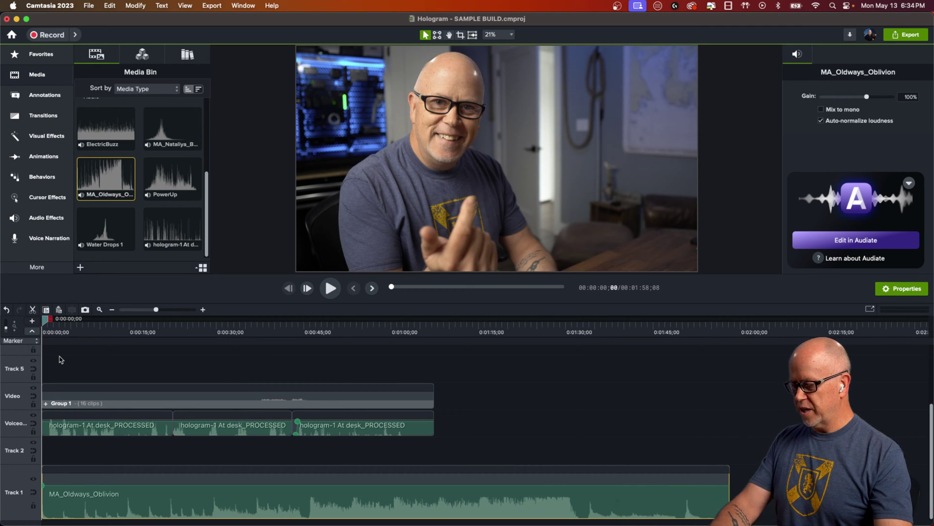
pyautogui.press('space')
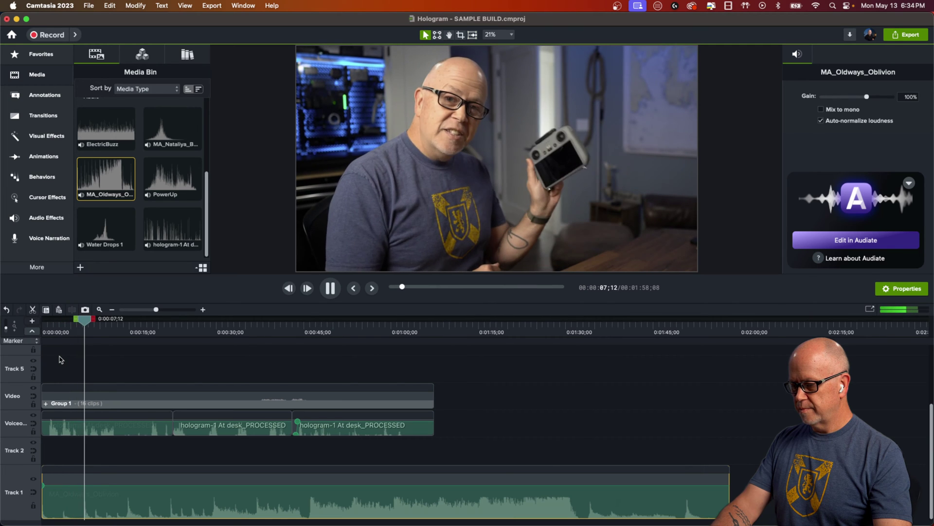
pyautogui.press('space')
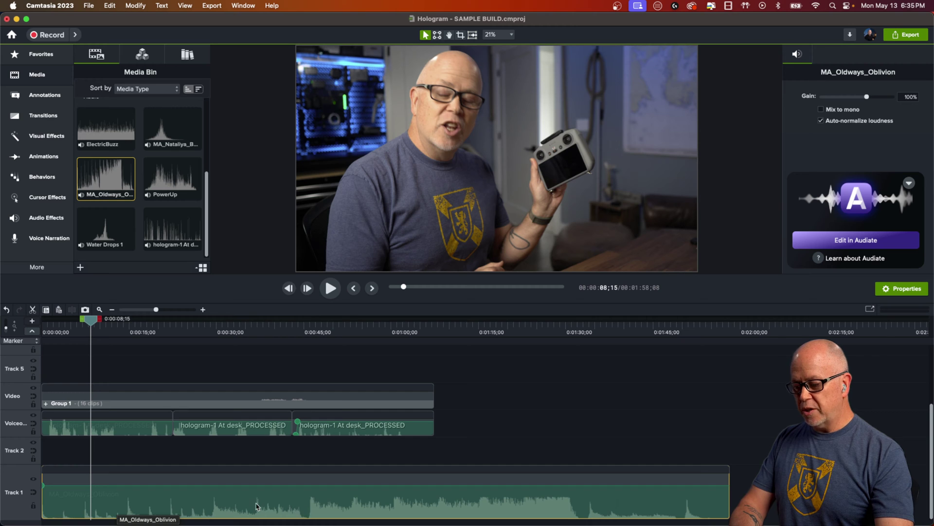
pyautogui.click(226, 331)
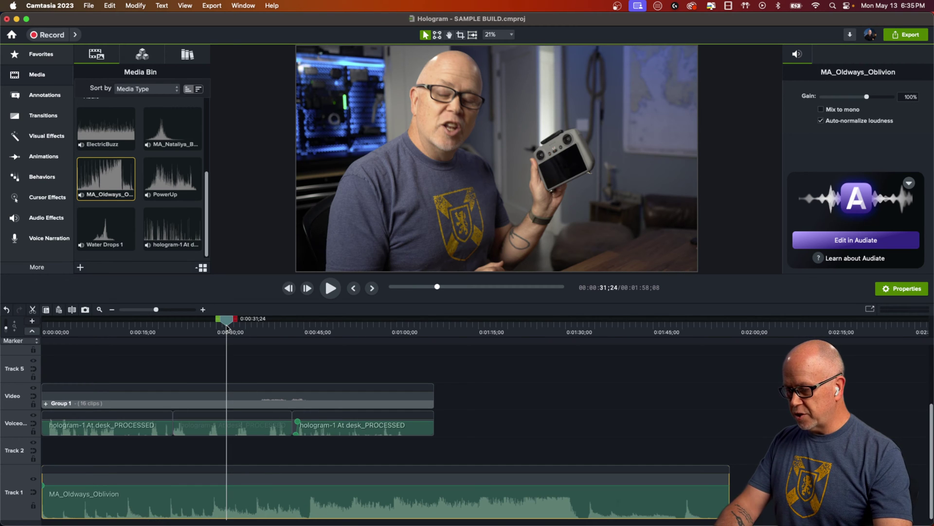
pyautogui.press('space')
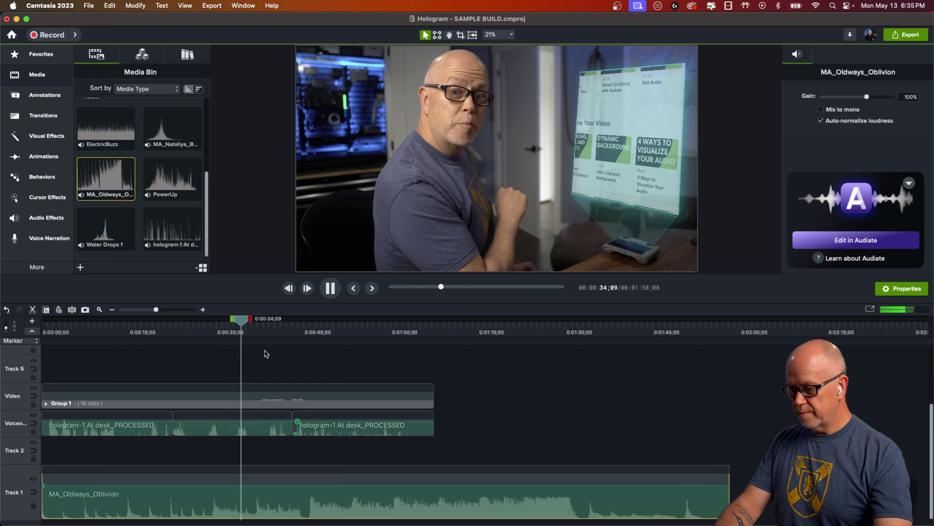
pyautogui.press('space')
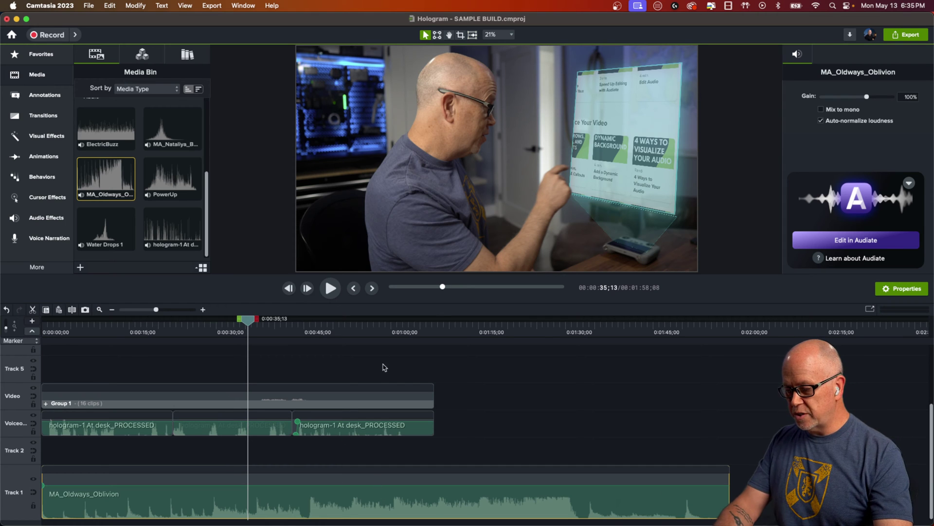
pyautogui.click(351, 330)
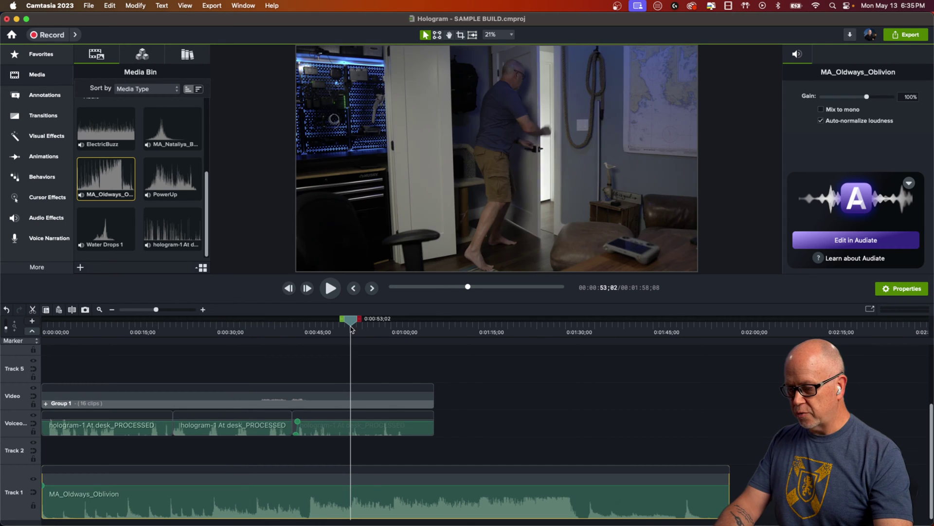
pyautogui.press('space')
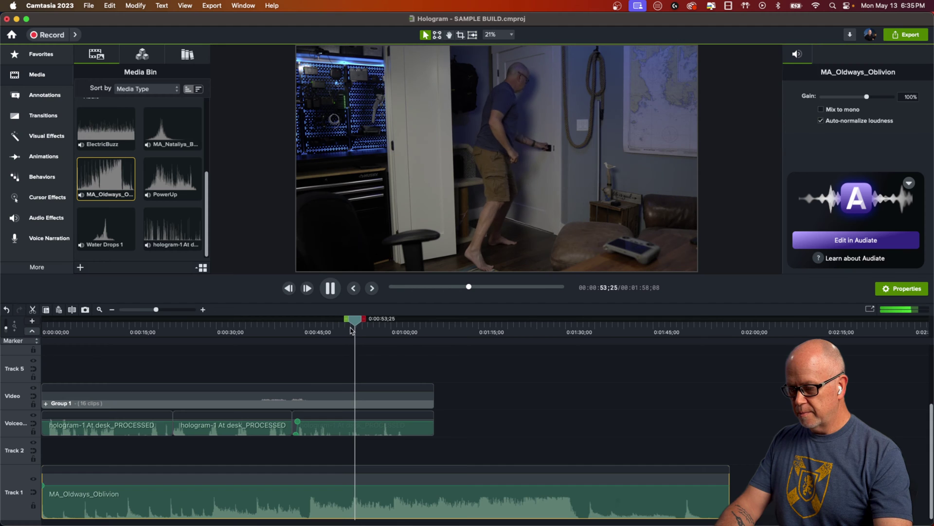
pyautogui.press('space')
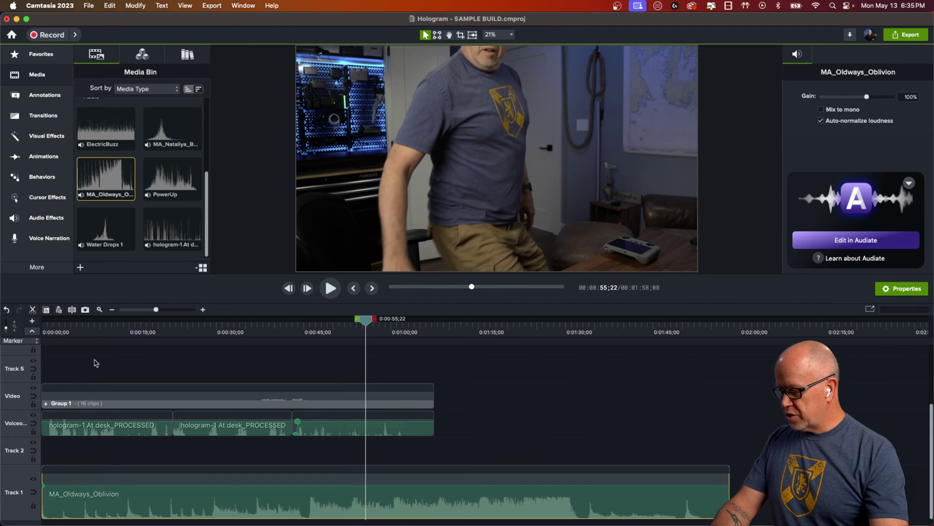
# Position the playhead at 0:00:16;08, where the man reaches for the controller on the desk.
pyautogui.click(99, 333)
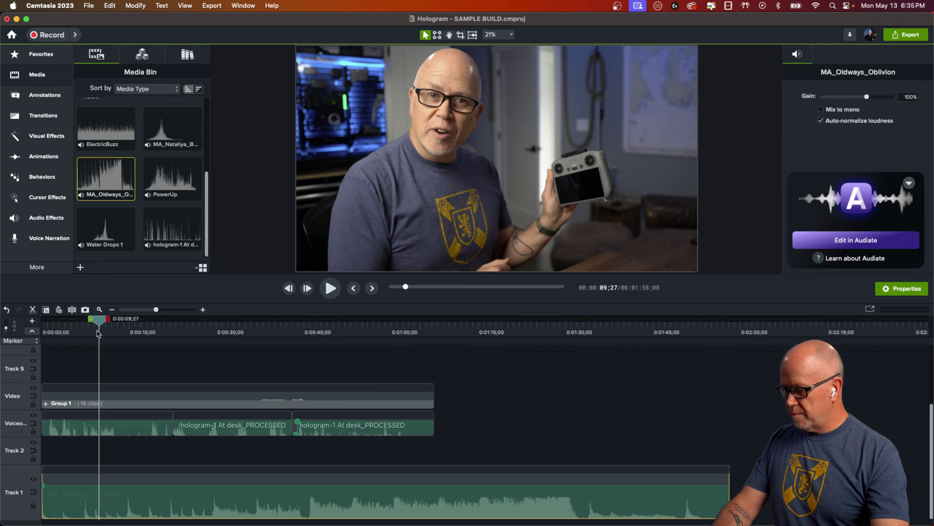
pyautogui.moveTo(101, 324); pyautogui.dragTo(101, 325)
pyautogui.moveTo(110, 327); pyautogui.dragTo(127, 338)
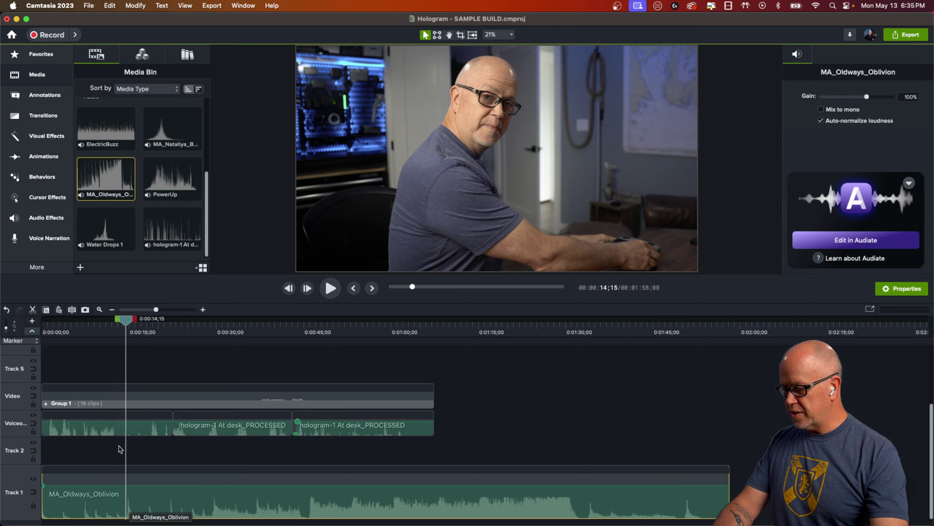
pyautogui.moveTo(131, 329); pyautogui.dragTo(139, 329)
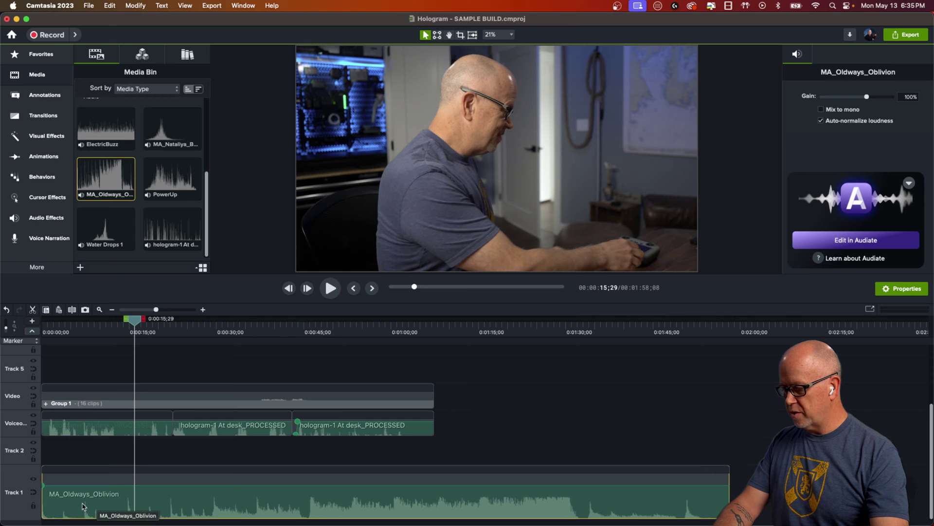
pyautogui.moveTo(135, 323); pyautogui.dragTo(137, 326)
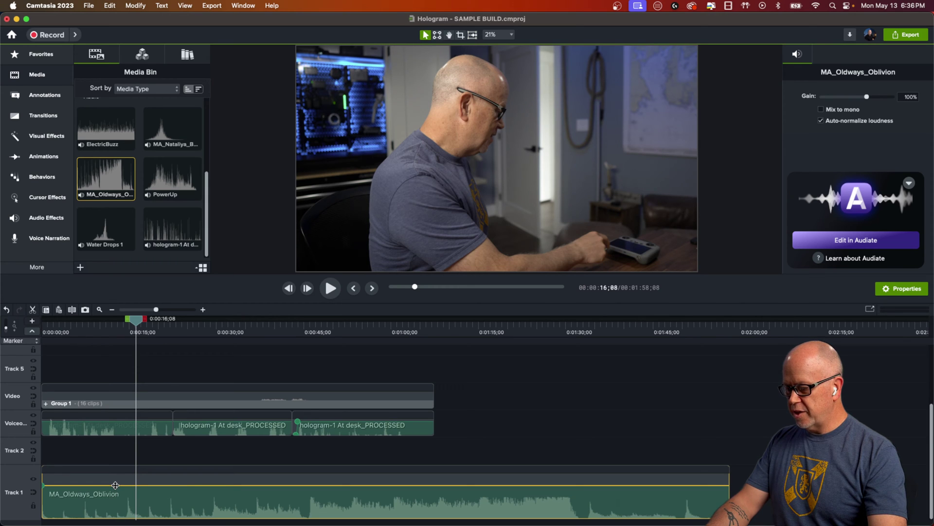
# Lower the music clip's overall volume and add an audio point on its volume line just before the playhead.
pyautogui.moveTo(115, 485); pyautogui.dragTo(118, 491)
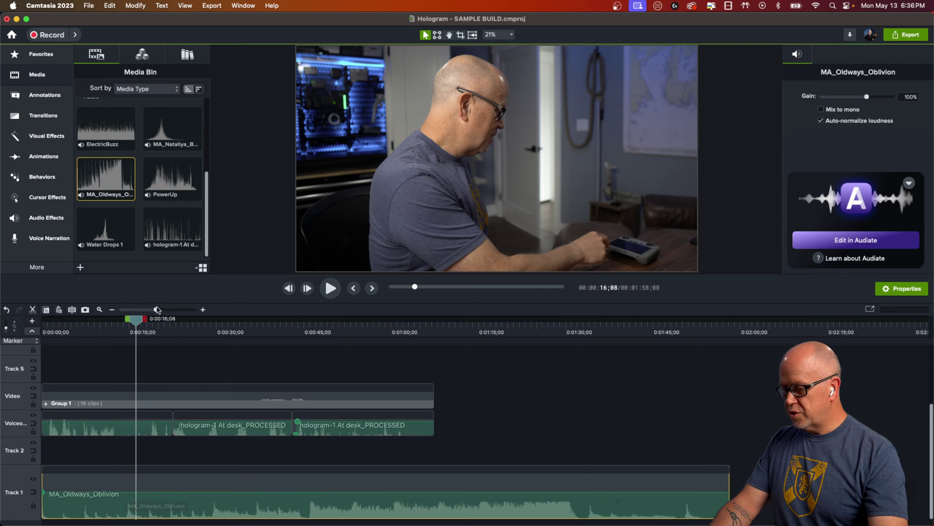
pyautogui.moveTo(157, 309); pyautogui.dragTo(161, 310)
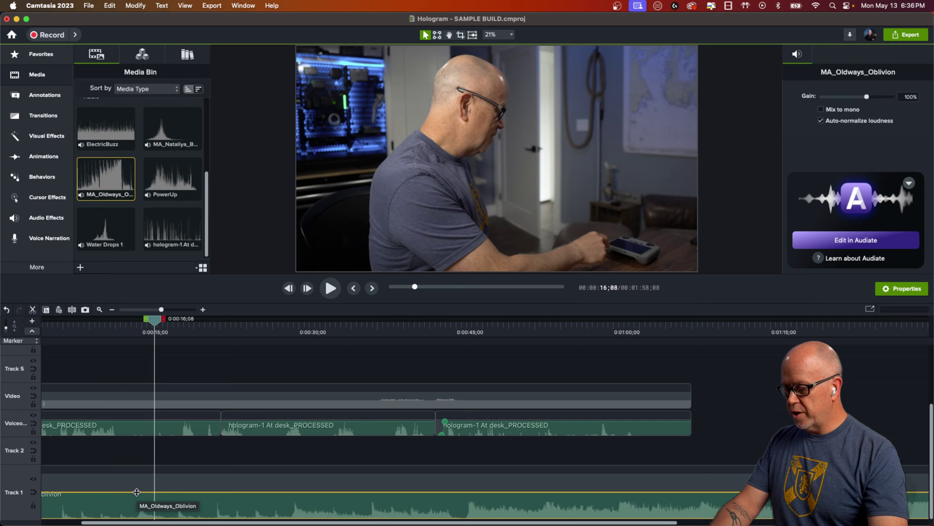
pyautogui.rightClick(135, 491)
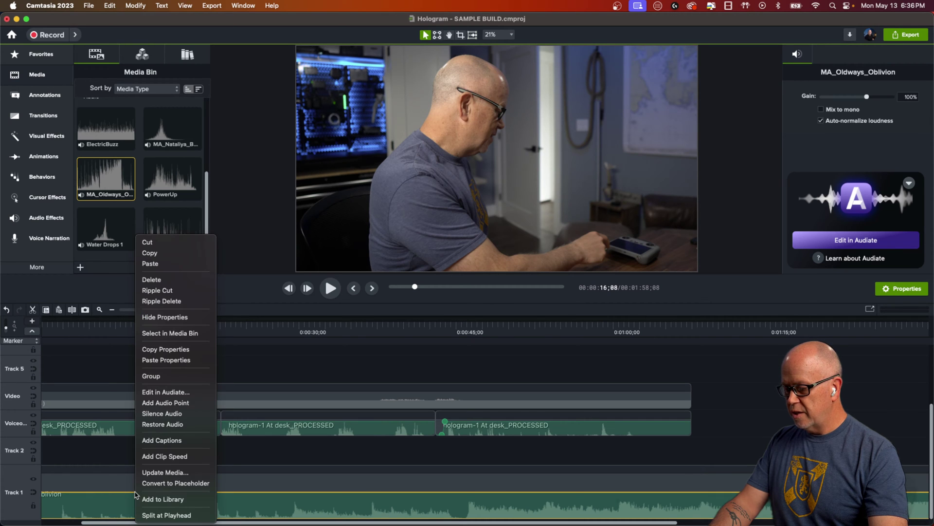
pyautogui.click(167, 403)
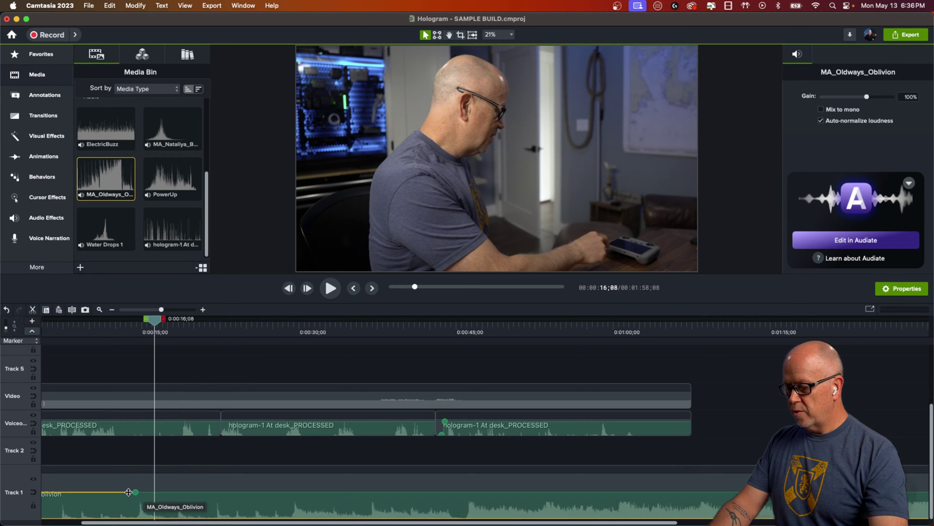
# Add a second audio point just before the existing one near 0:00:14 and slightly lower the music's volume after the pair.
pyautogui.rightClick(128, 491)
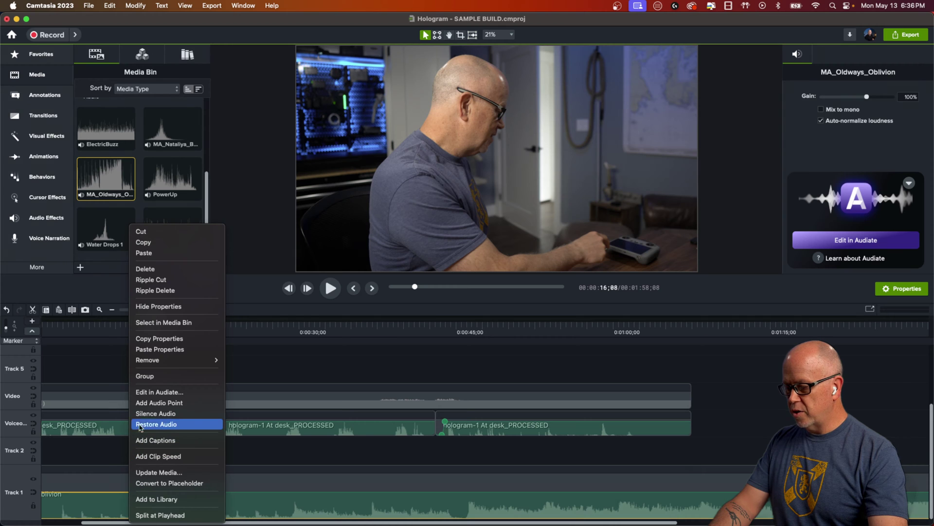
pyautogui.click(154, 402)
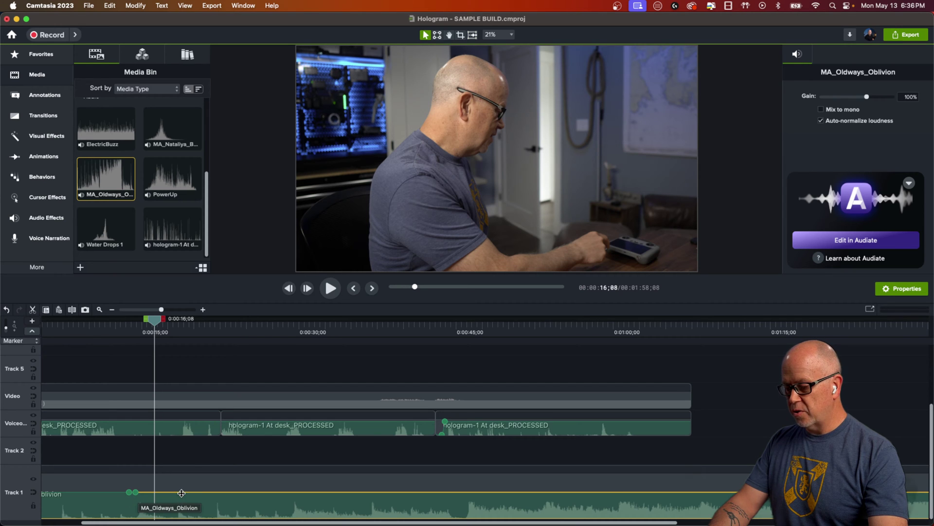
pyautogui.moveTo(181, 493); pyautogui.dragTo(181, 495)
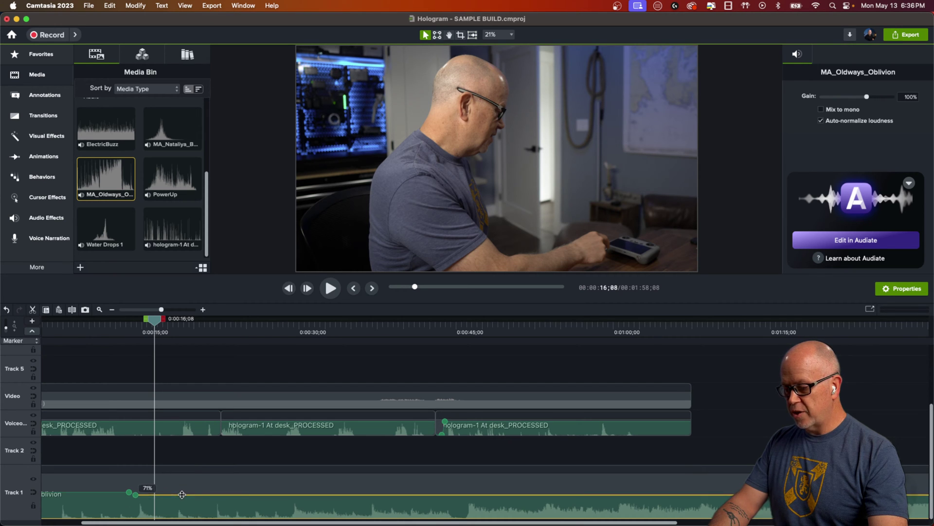
pyautogui.hscroll(-5, 126, 523)
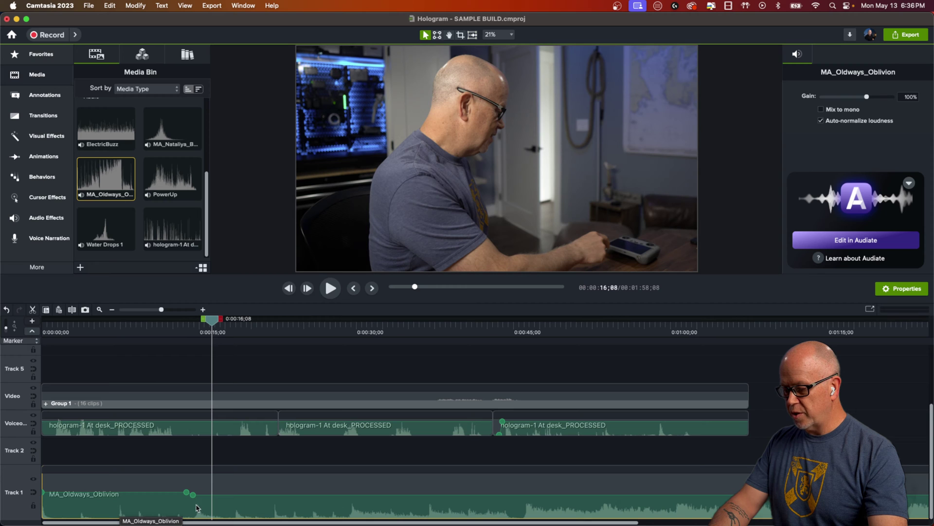
pyautogui.moveTo(232, 494); pyautogui.dragTo(232, 495)
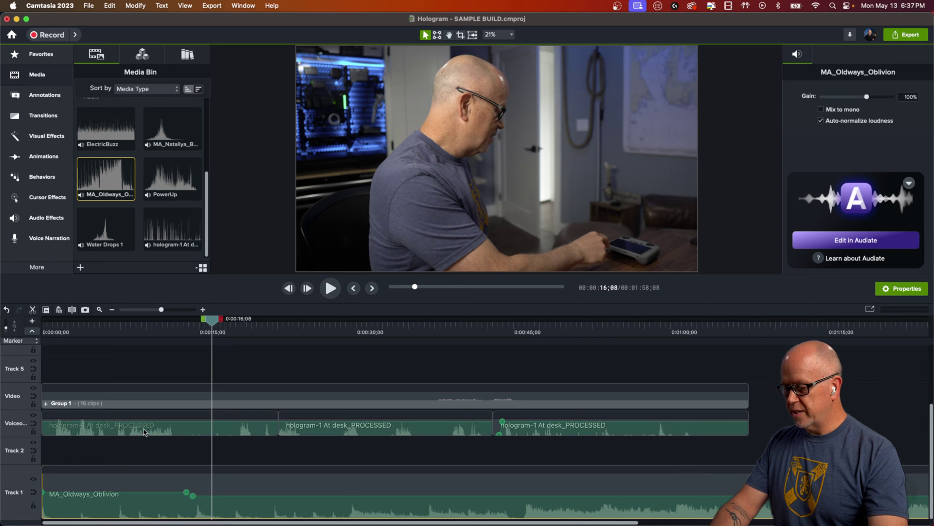
# Play short sections from 0:00:12;17 and just before 0:00:30 to check the lowered music against the voiceover.
pyautogui.click(173, 333)
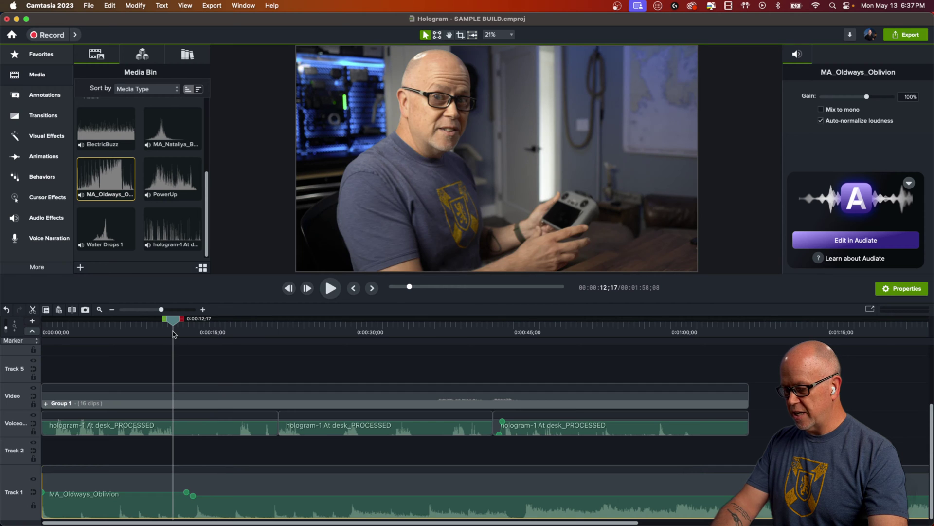
pyautogui.press('space')
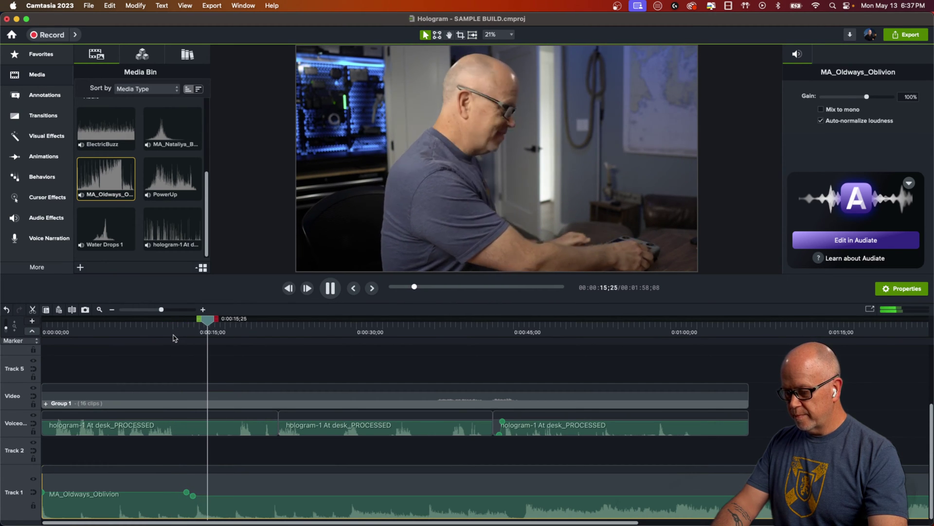
pyautogui.press('space')
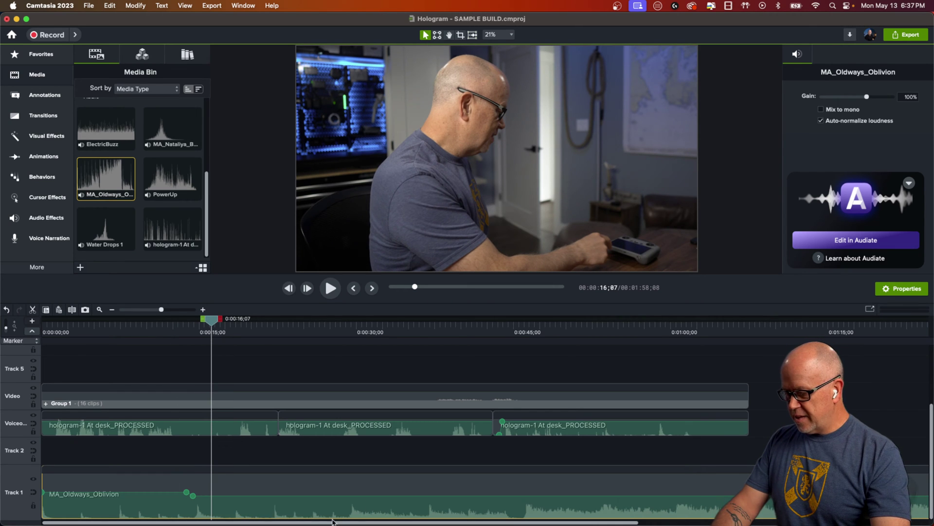
pyautogui.click(350, 330)
pyautogui.press('space')
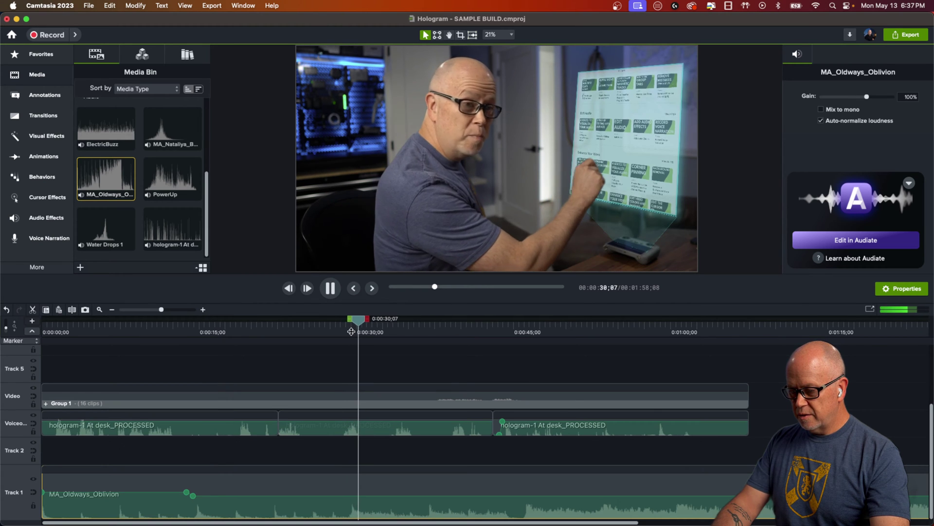
# Add two adjacent audio points to the music just before 0:00:30 and lower its volume after them.
pyautogui.rightClick(346, 495)
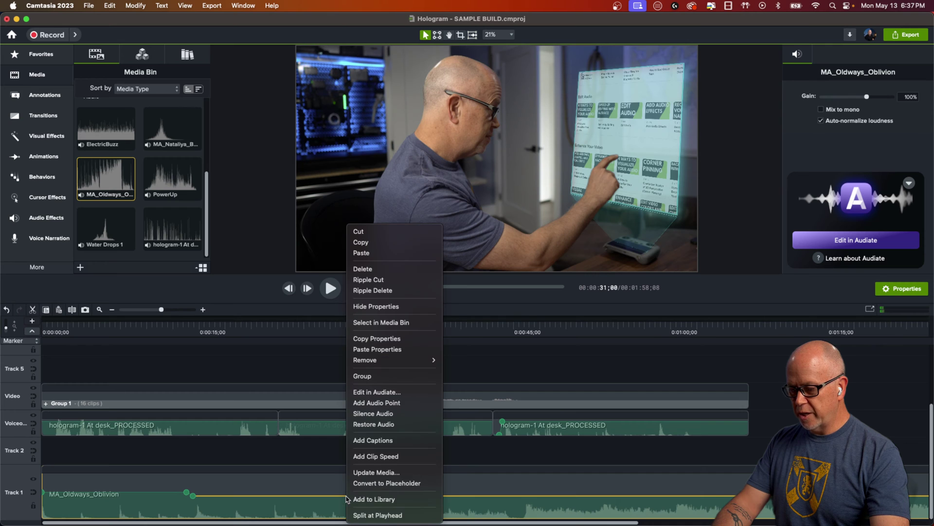
pyautogui.click(379, 407)
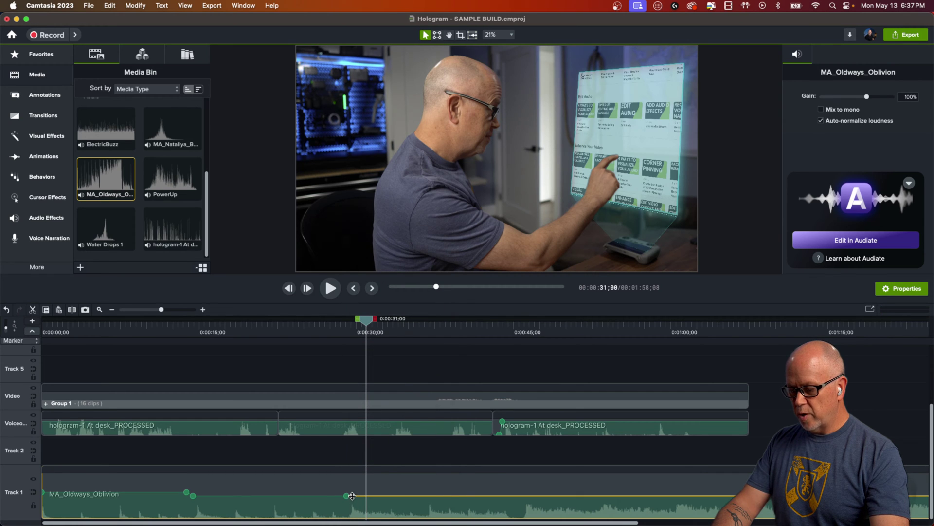
pyautogui.rightClick(352, 495)
pyautogui.click(382, 406)
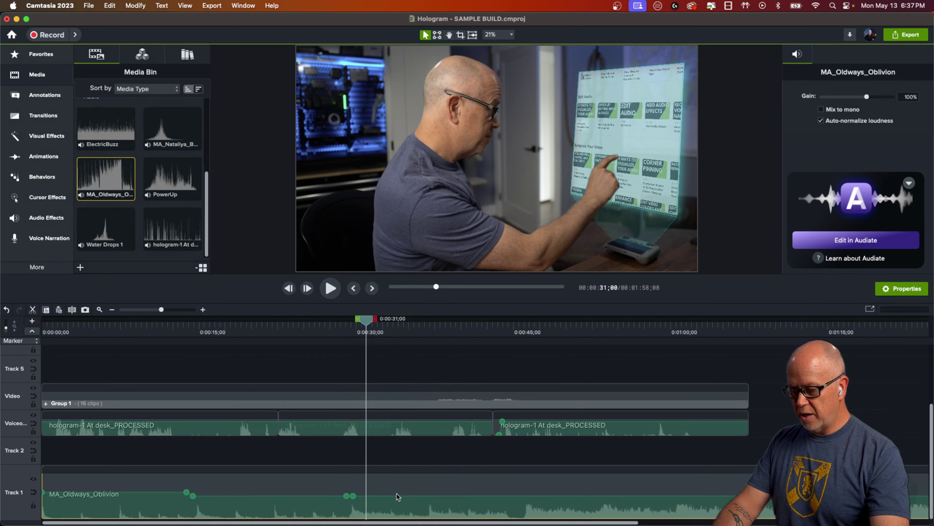
pyautogui.moveTo(399, 495); pyautogui.dragTo(404, 499)
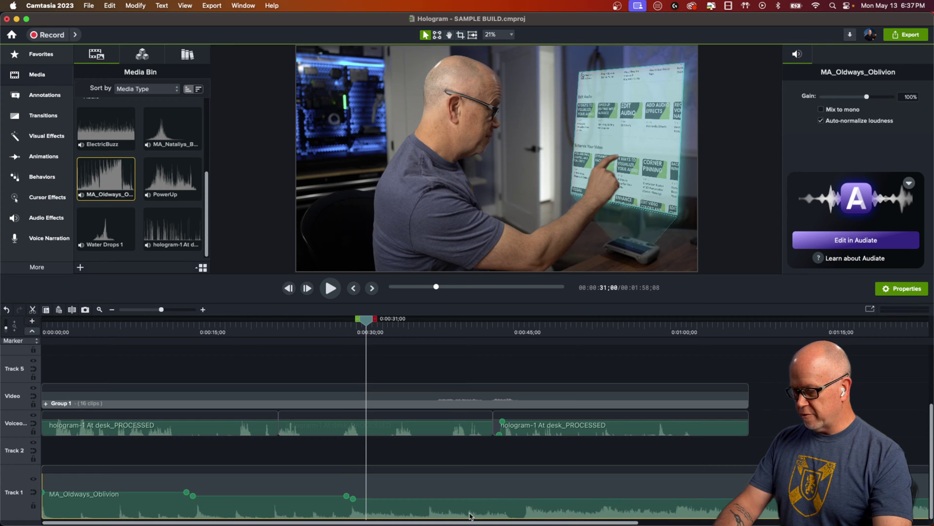
# Play from shortly before the third voiceover clip, then from 0:00:49;02 to the video's end, to judge the music level.
pyautogui.click(495, 330)
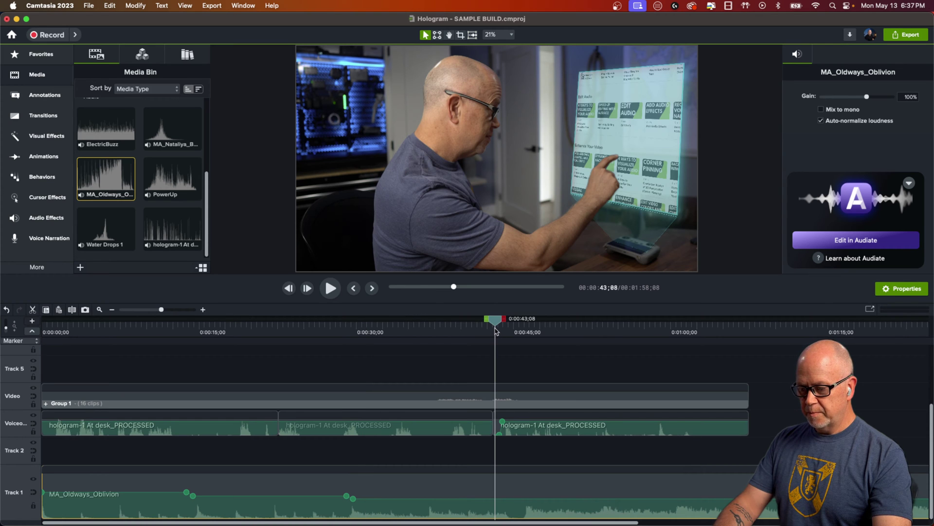
pyautogui.click(482, 331)
pyautogui.press('space')
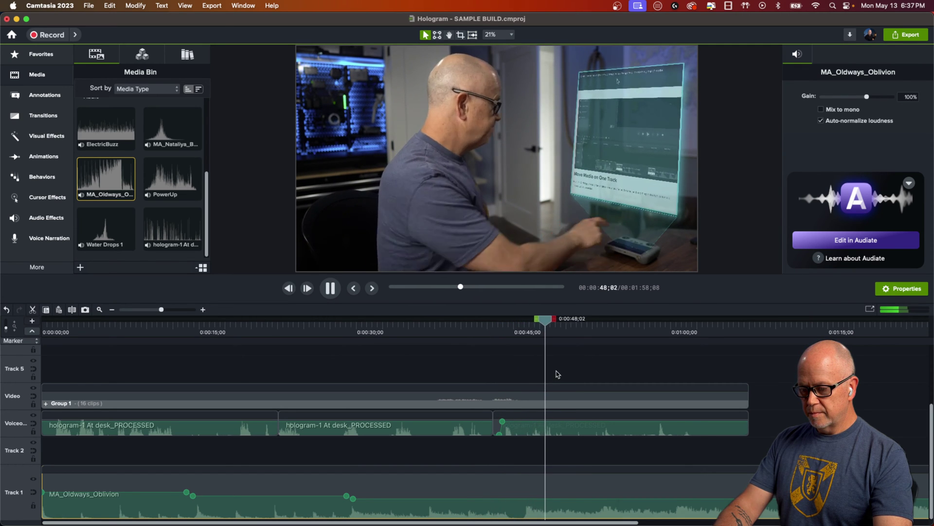
pyautogui.press('space')
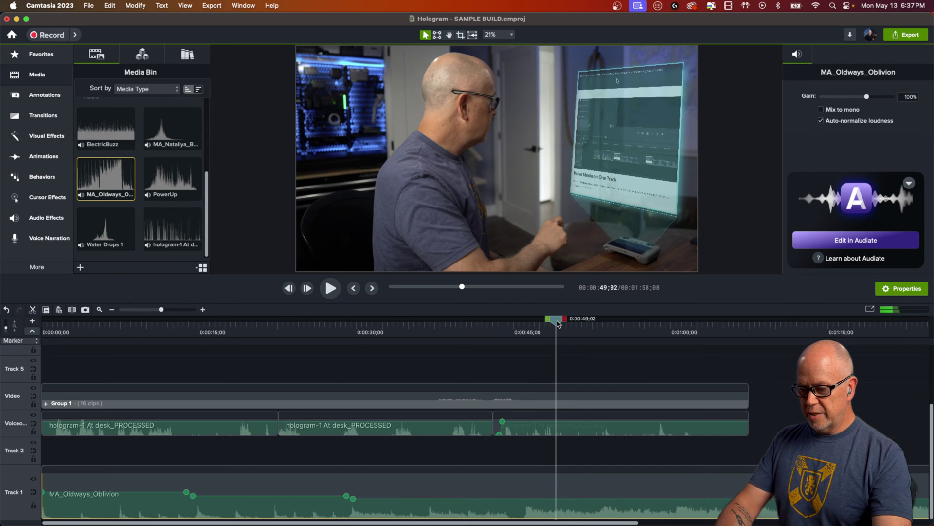
pyautogui.press('space')
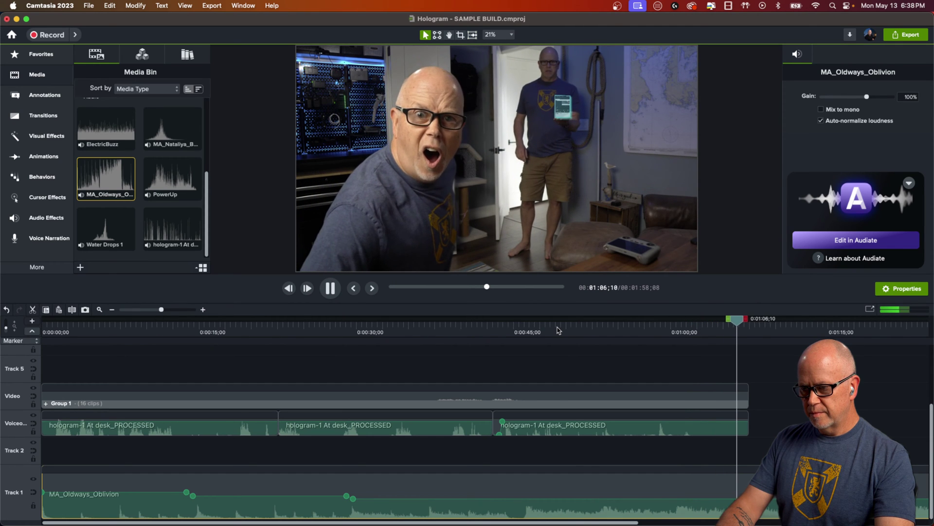
pyautogui.press('space')
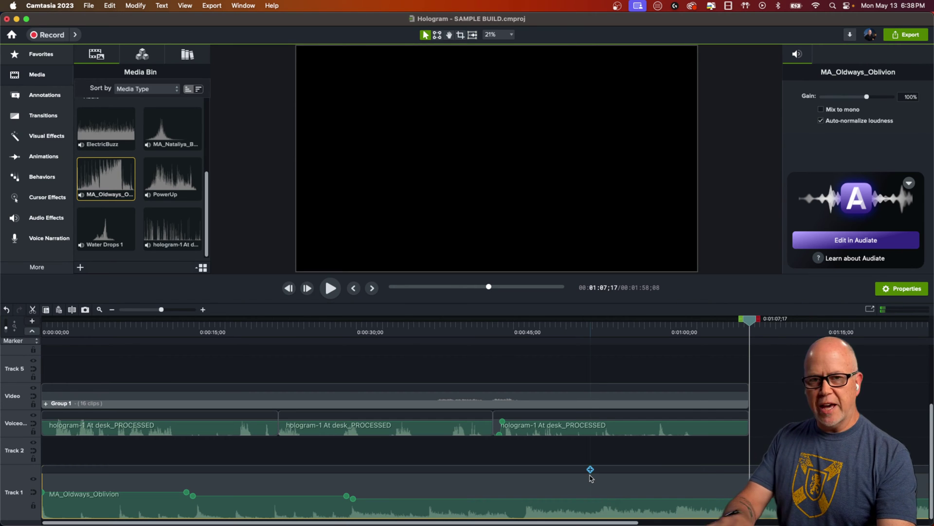
# Add two adjacent audio points near 0:00:46, lower the music clearly after them, and slightly lower the section from 0:00:30 to 0:00:45.
pyautogui.rightClick(522, 498)
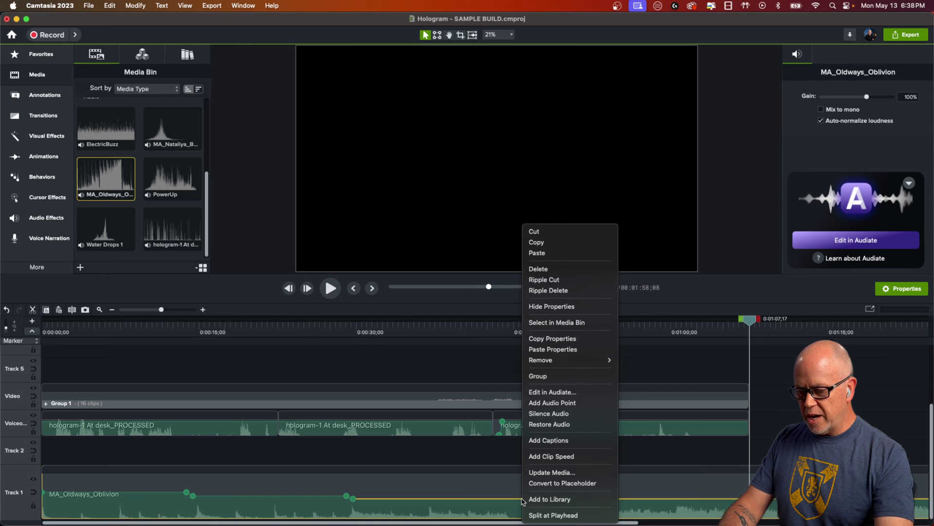
pyautogui.click(554, 403)
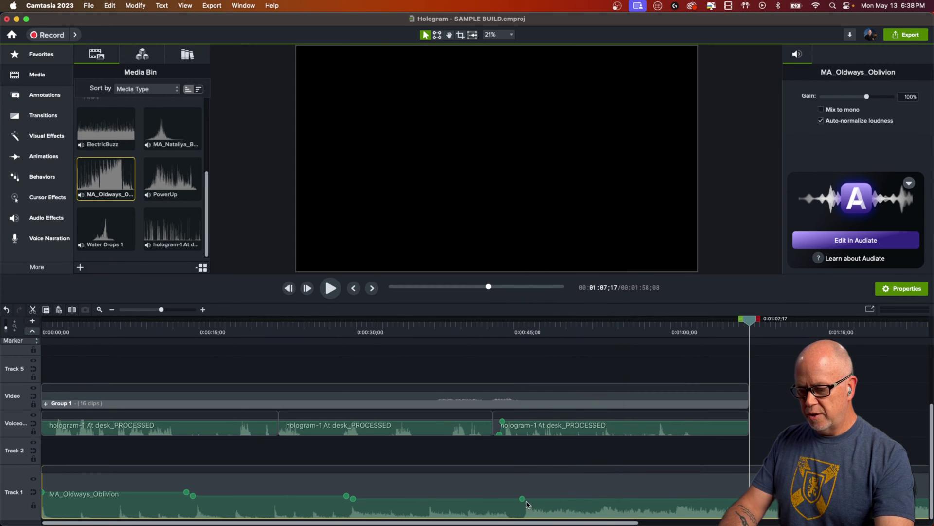
pyautogui.rightClick(527, 502)
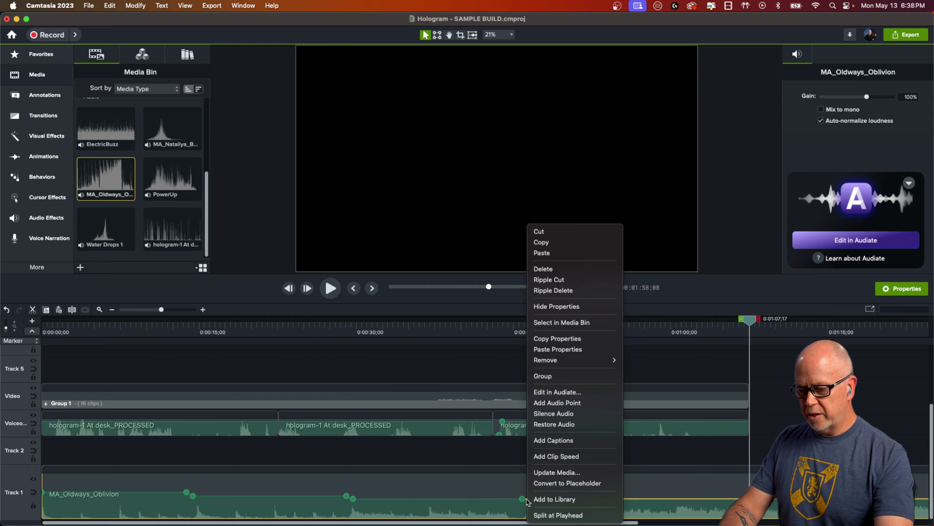
pyautogui.click(564, 403)
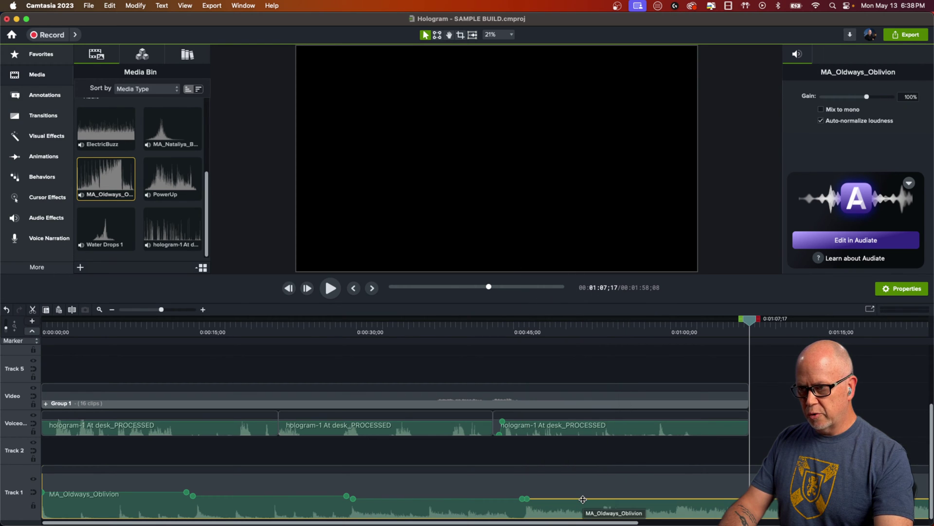
pyautogui.moveTo(583, 499); pyautogui.dragTo(585, 506)
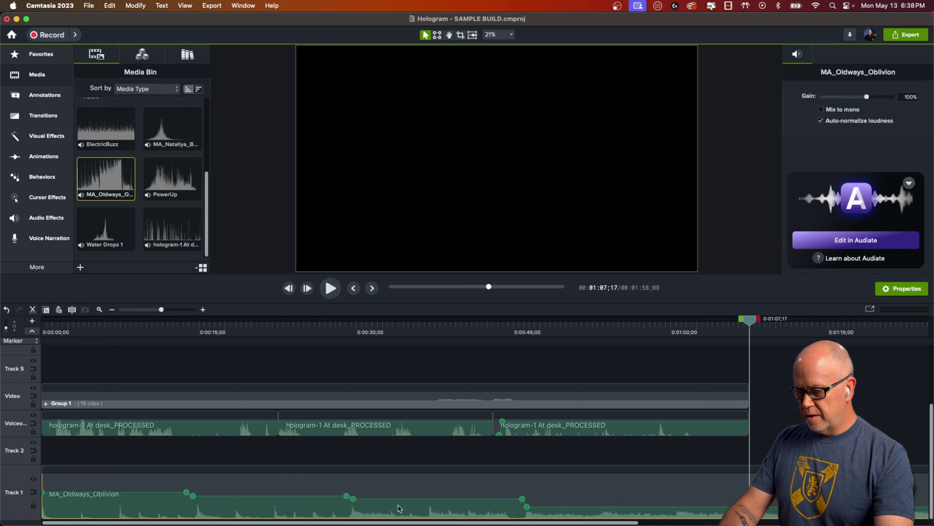
pyautogui.moveTo(400, 498); pyautogui.dragTo(401, 501)
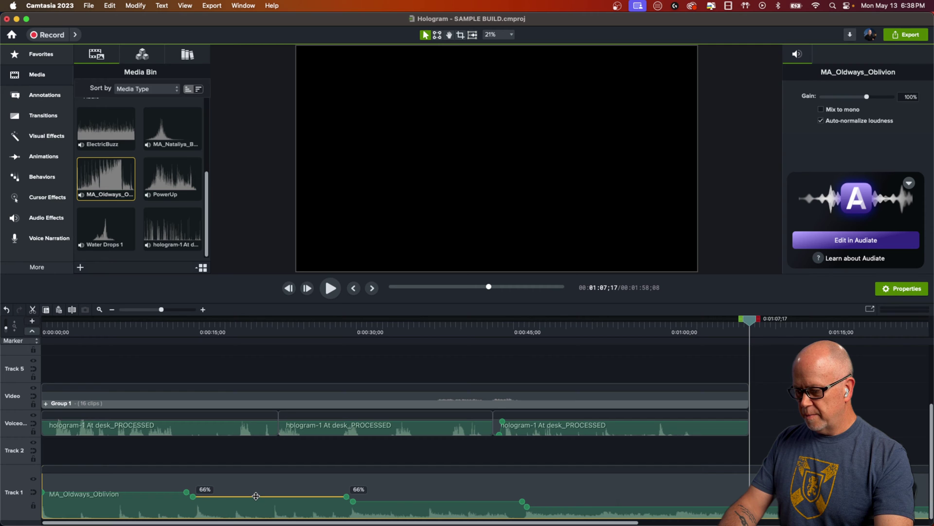
# Play from 0:00:45;14 and from 0:00:57;22 past the video's end to check the new music levels.
pyautogui.click(518, 330)
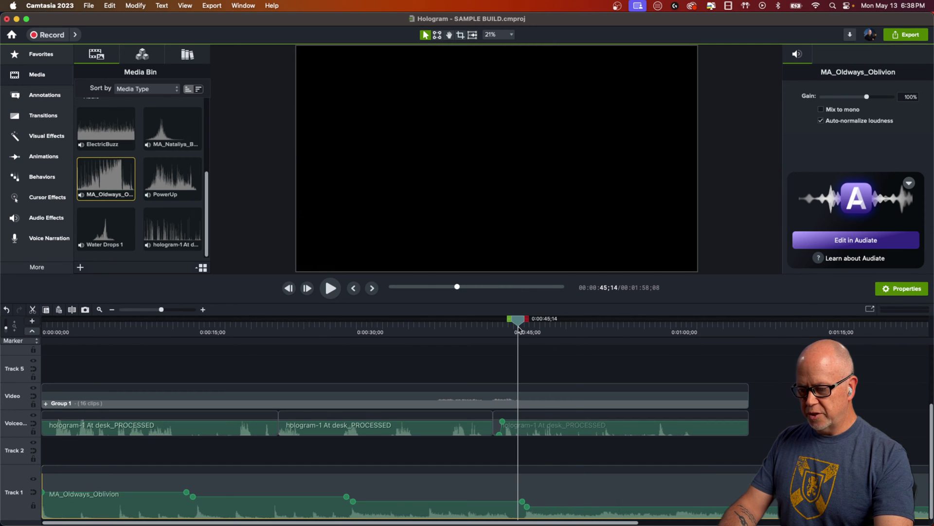
pyautogui.press('space')
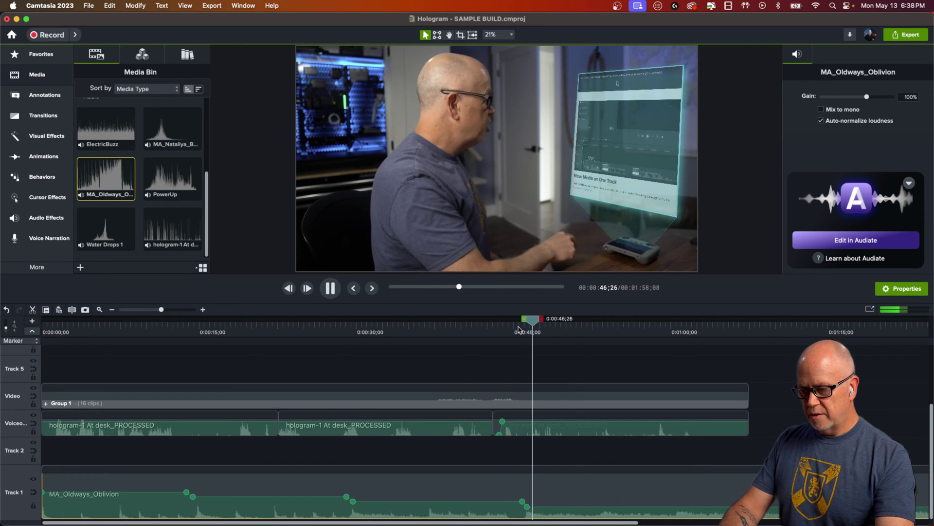
pyautogui.press('space')
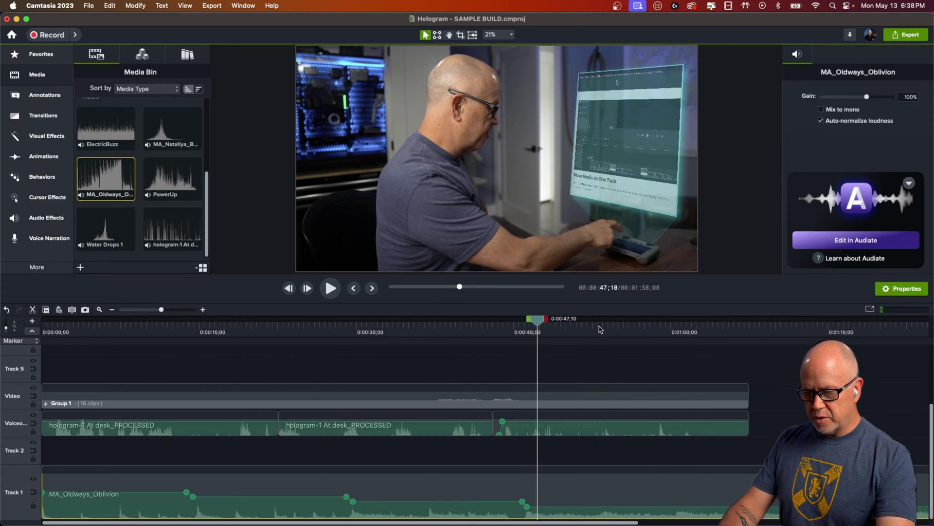
pyautogui.click(647, 331)
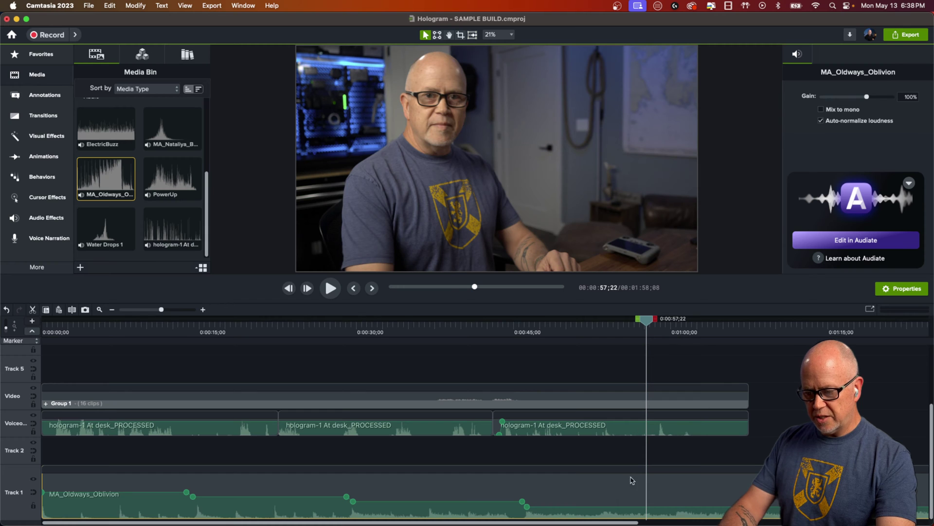
pyautogui.press('space')
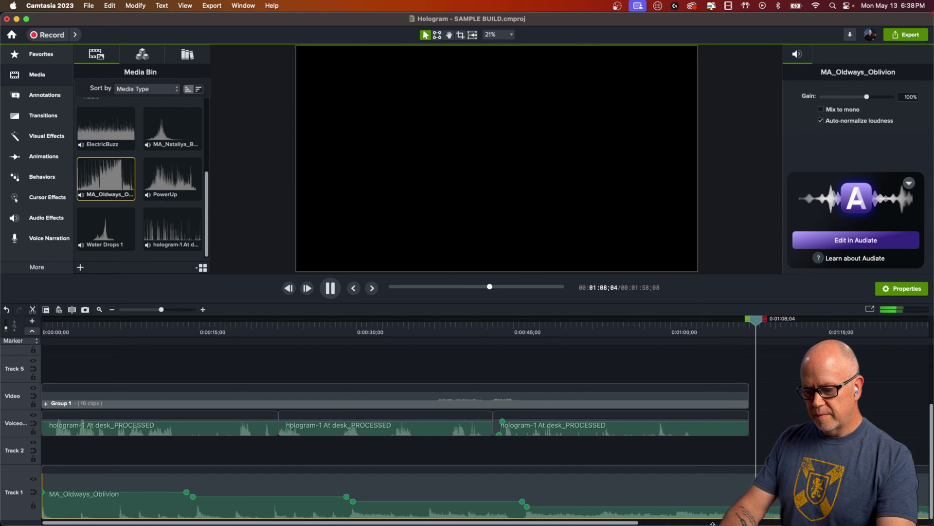
pyautogui.press('space')
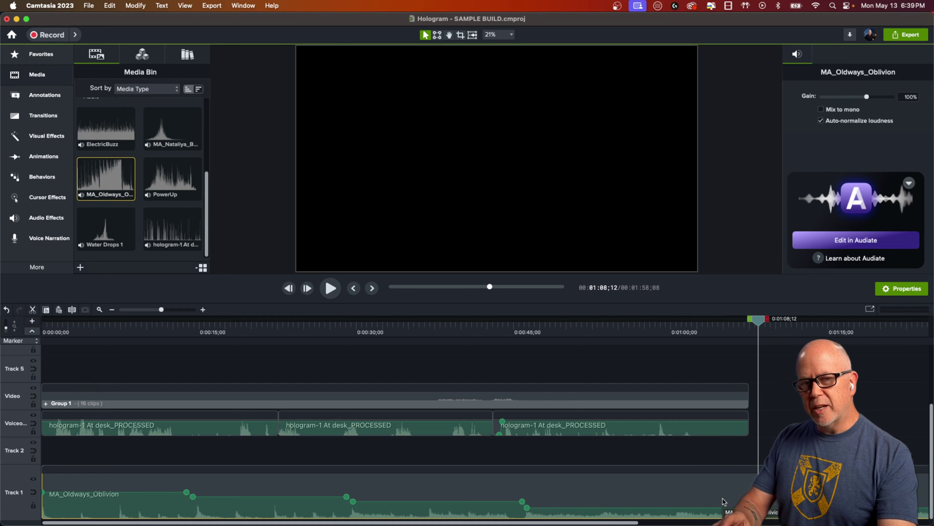
# Position the playhead at 0:01:06;20 near the video's end and fit the whole music clip in the timeline view.
pyautogui.click(742, 332)
pyautogui.moveTo(742, 326)
pyautogui.mouseDown()
pyautogui.moveTo(758, 326)
pyautogui.moveTo(740, 329)
pyautogui.mouseUp()
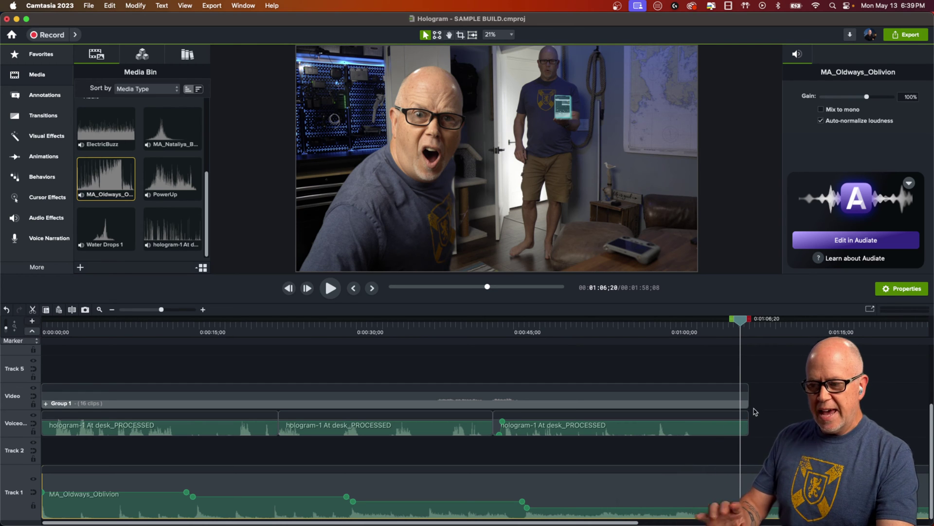
pyautogui.moveTo(161, 309); pyautogui.dragTo(156, 313)
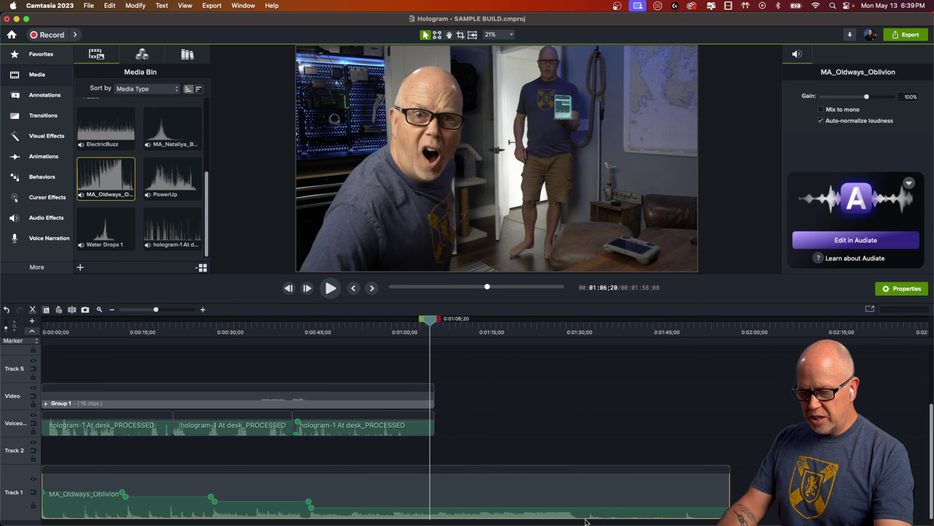
# Play the music around 0:01:31 and stop at 0:01:32;09, where its waveform drops off.
pyautogui.click(588, 329)
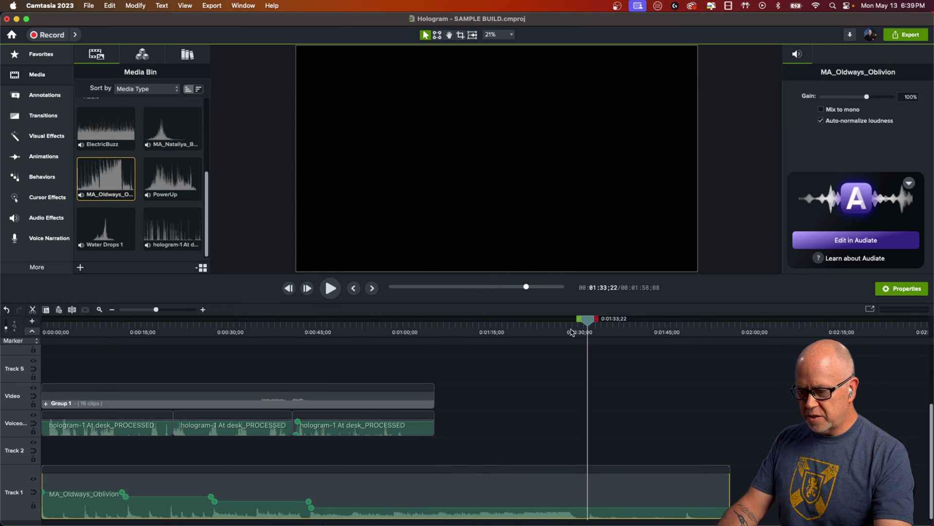
pyautogui.click(571, 330)
pyautogui.press('space')
pyautogui.press('space')
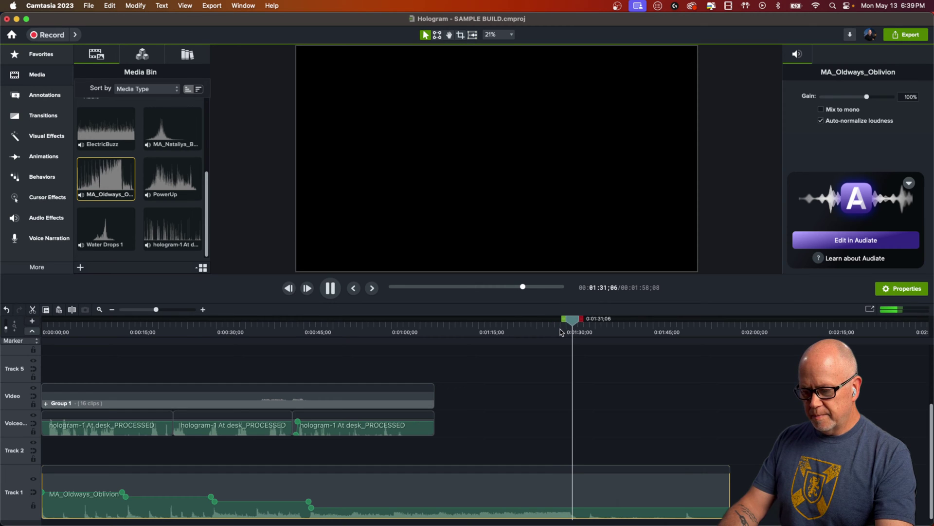
pyautogui.press('space')
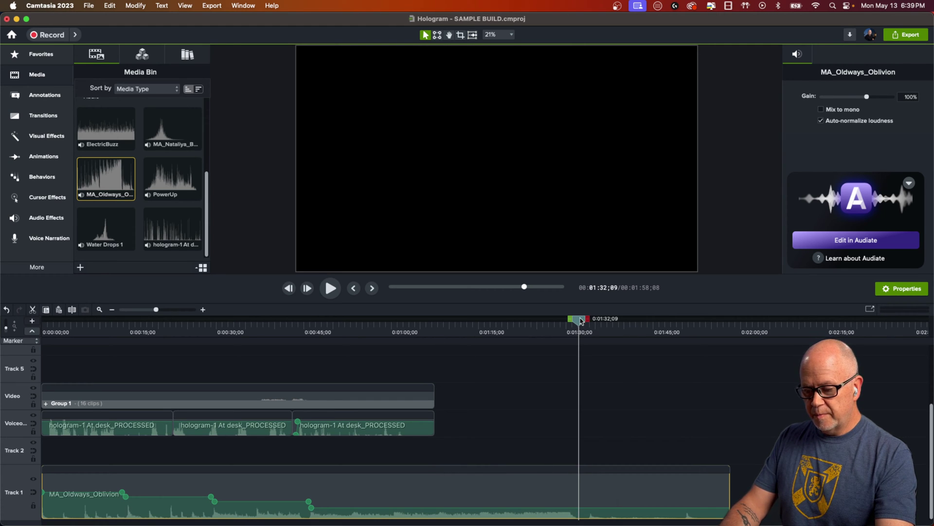
# Play the music from 0:01:32;09 to about 0:01:36, and return the playhead to about 0:01:34 to examine the drop-off.
pyautogui.press('space')
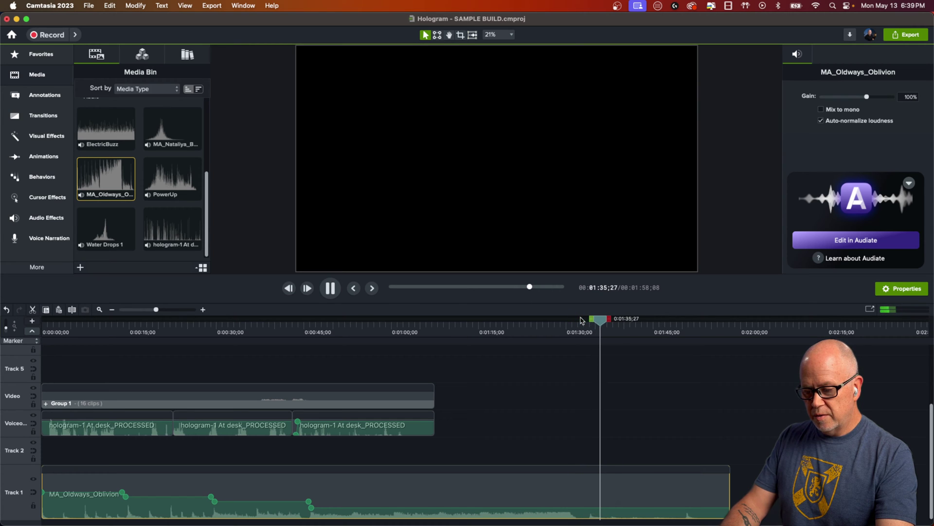
pyautogui.press('space')
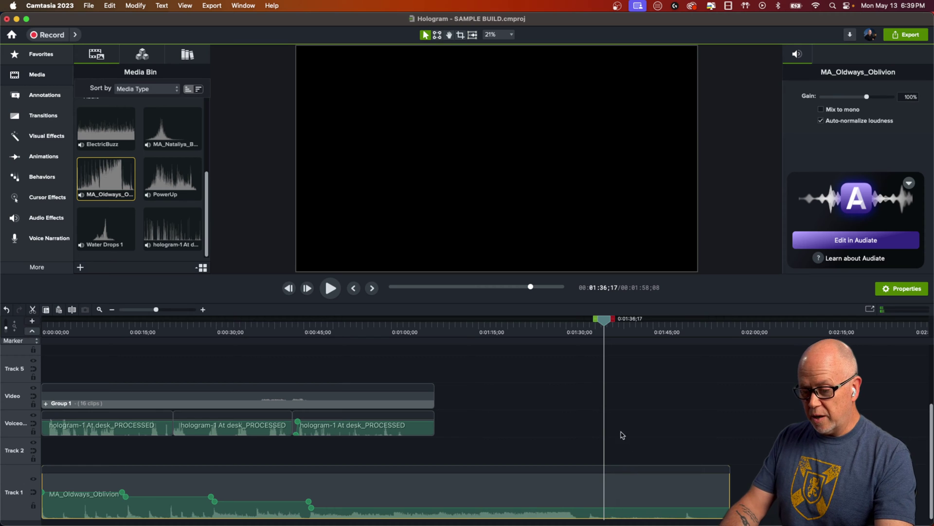
pyautogui.moveTo(608, 324); pyautogui.dragTo(593, 327)
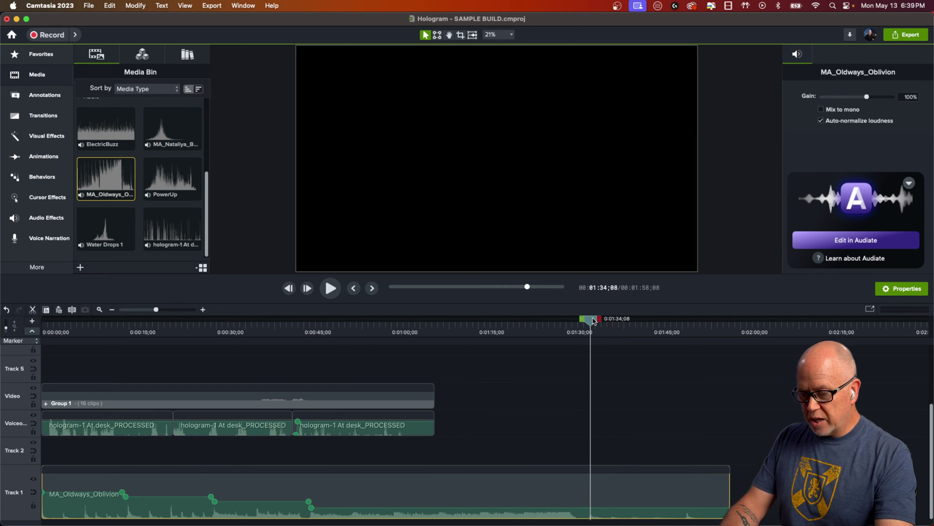
# Split the MA_Oldways_Oblivion clip on Track 1 at 0:01:08;08, just after the video ends.
pyautogui.moveTo(437, 331); pyautogui.dragTo(440, 327)
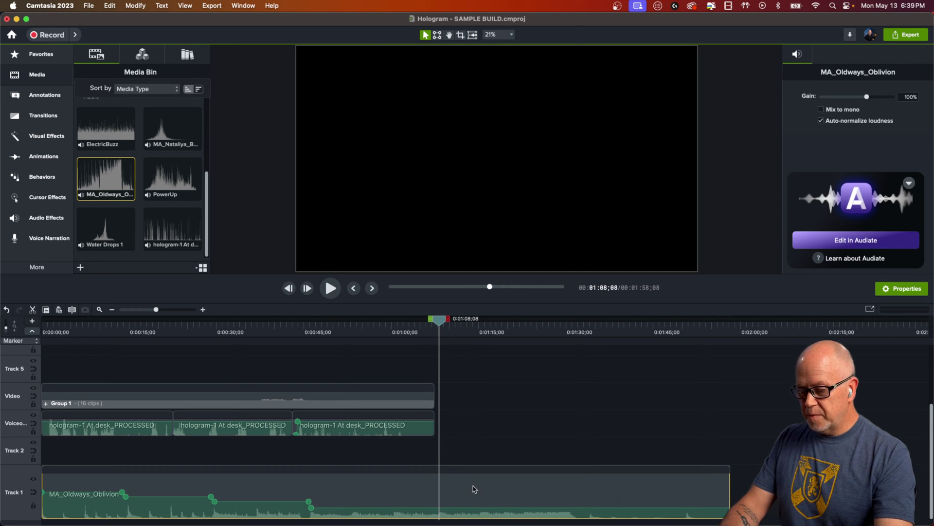
pyautogui.click(508, 434)
pyautogui.click(483, 494)
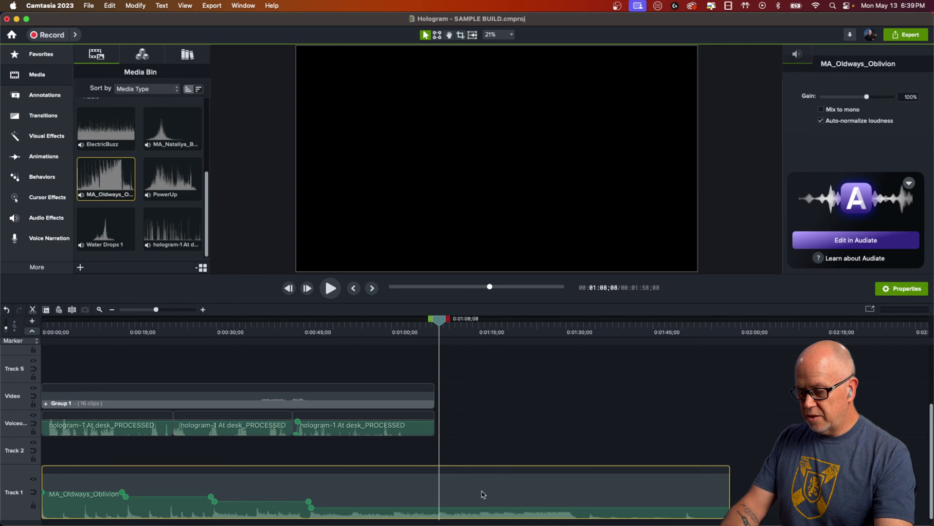
pyautogui.press('s')
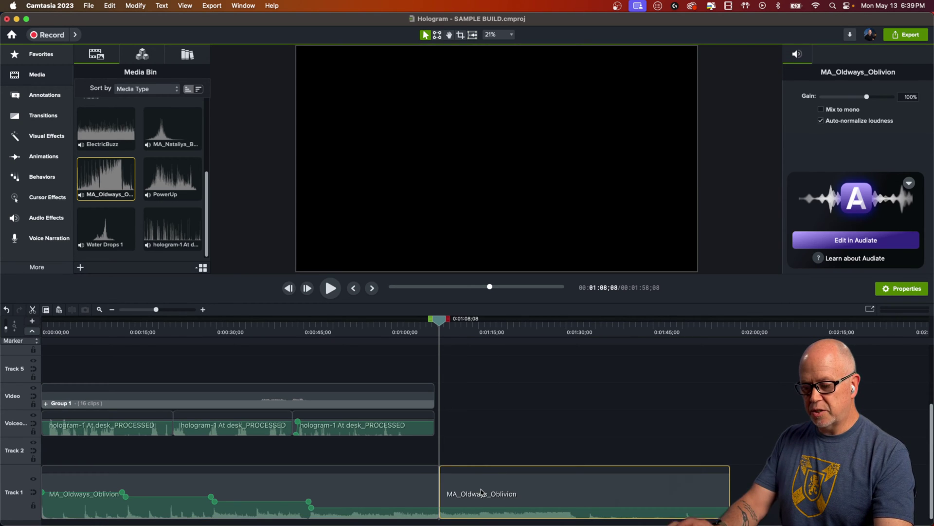
# Split the second part of the music at 0:01:33;26, just after its waveform drops off.
pyautogui.click(575, 333)
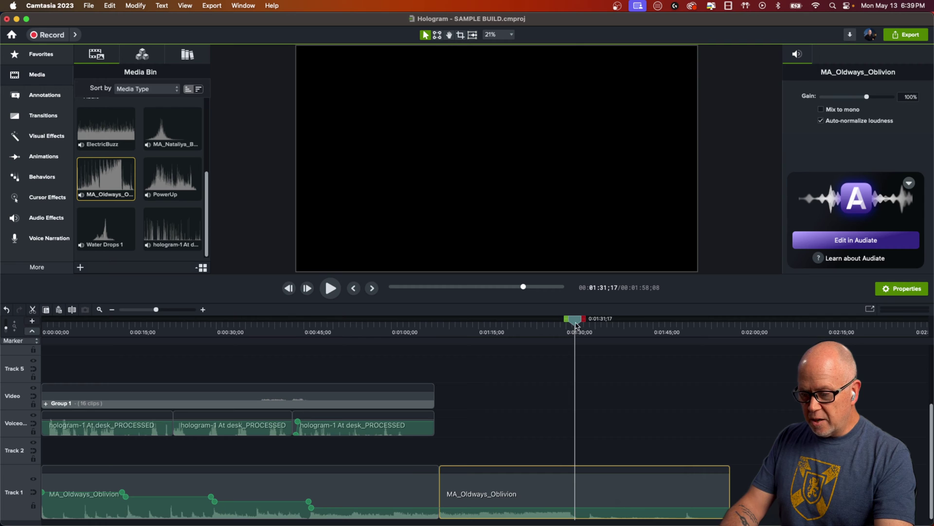
pyautogui.moveTo(575, 325); pyautogui.dragTo(582, 326)
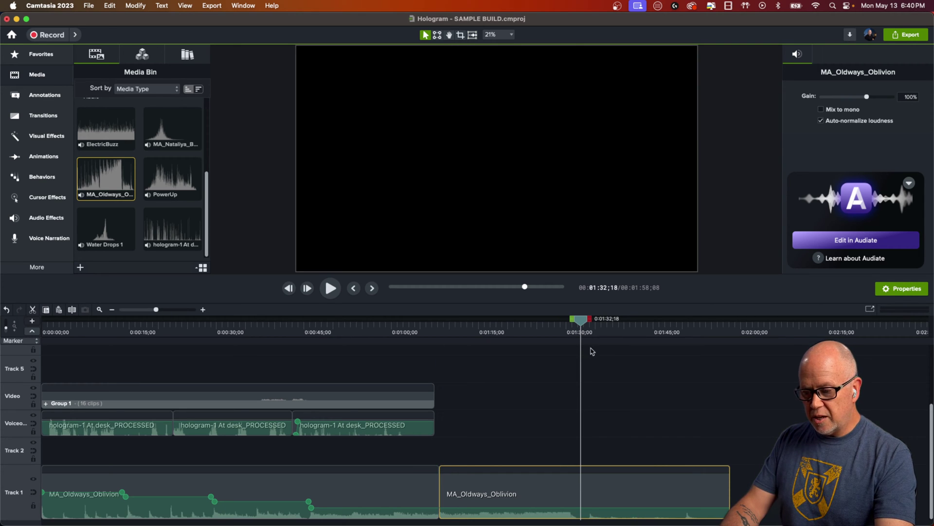
pyautogui.moveTo(581, 326); pyautogui.dragTo(589, 325)
pyautogui.click(585, 324)
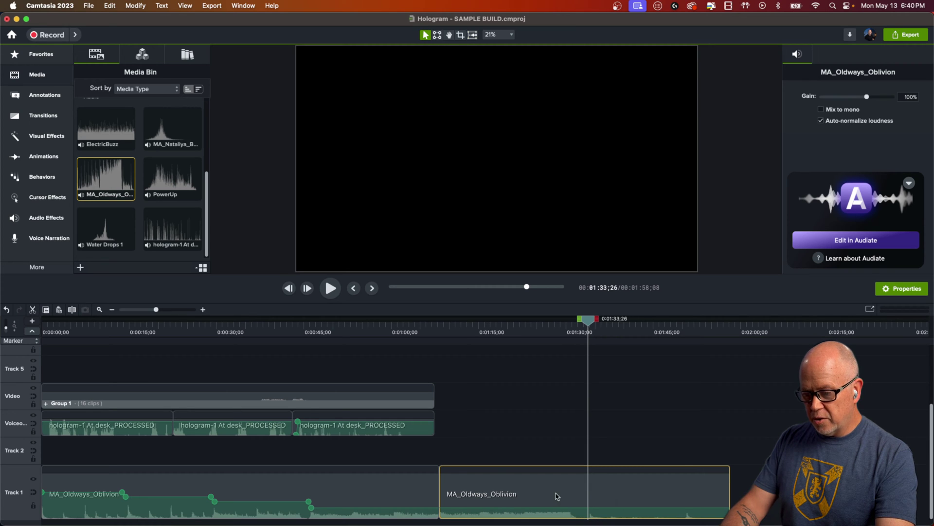
pyautogui.press('super+t')
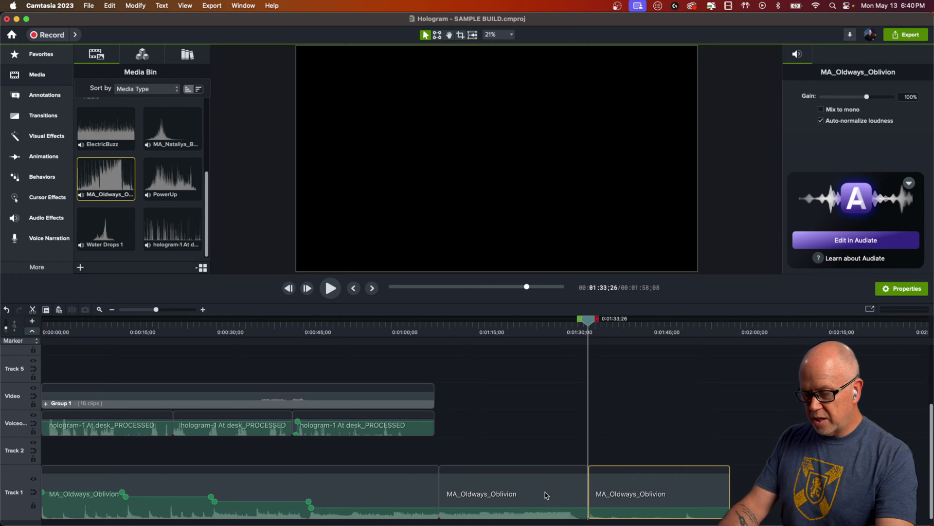
# Delete the middle music section and move the final section up against the first one on Track 1.
pyautogui.click(546, 496)
pyautogui.press('Delete')
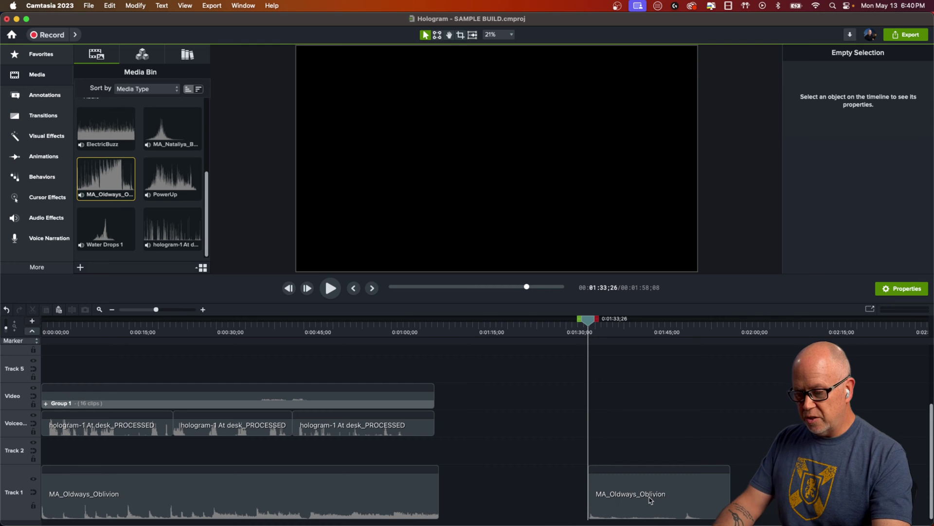
pyautogui.moveTo(650, 500); pyautogui.dragTo(487, 511)
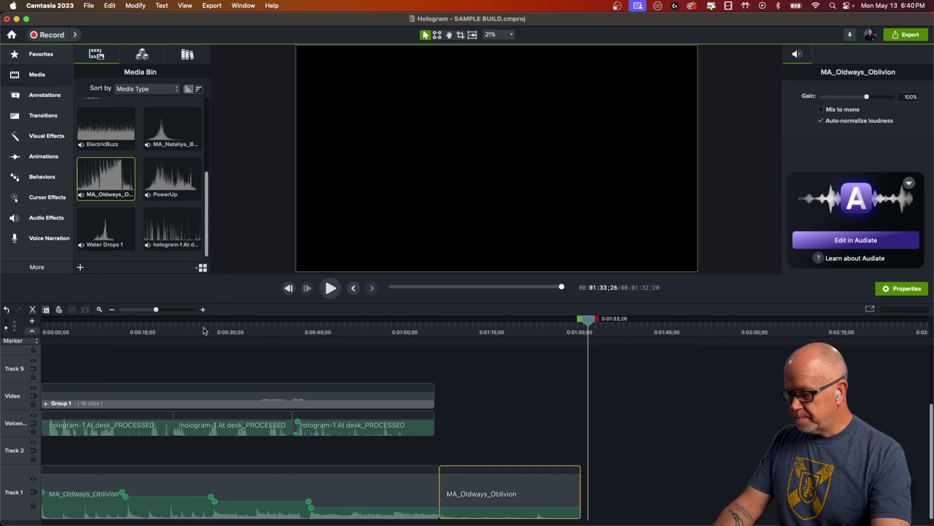
# Enlarge the timeline around the join of the two music clips and play from 0:01:08;18 to check it.
pyautogui.click(442, 331)
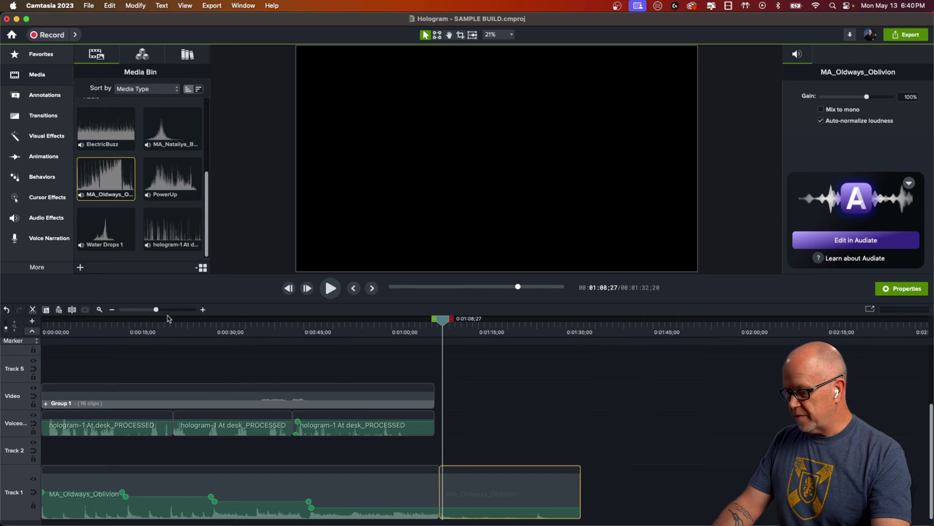
pyautogui.moveTo(159, 312); pyautogui.dragTo(170, 311)
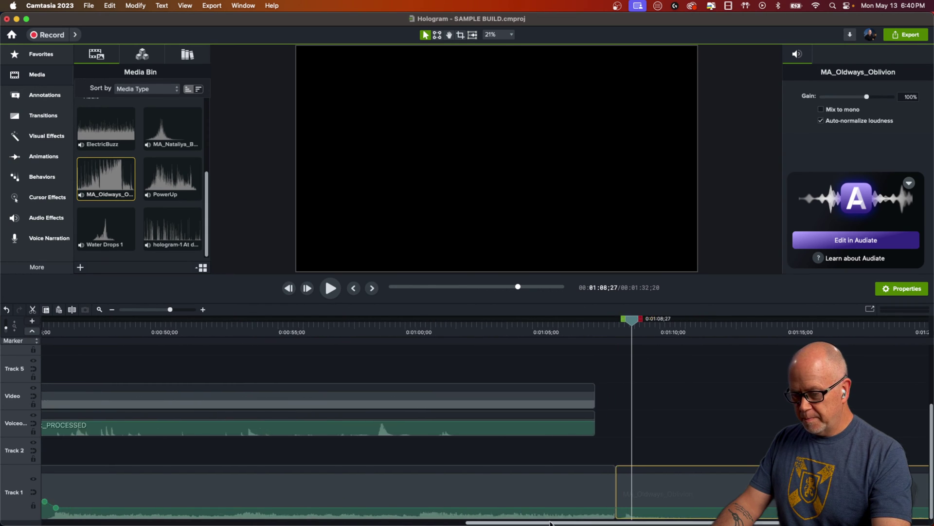
pyautogui.click(369, 331)
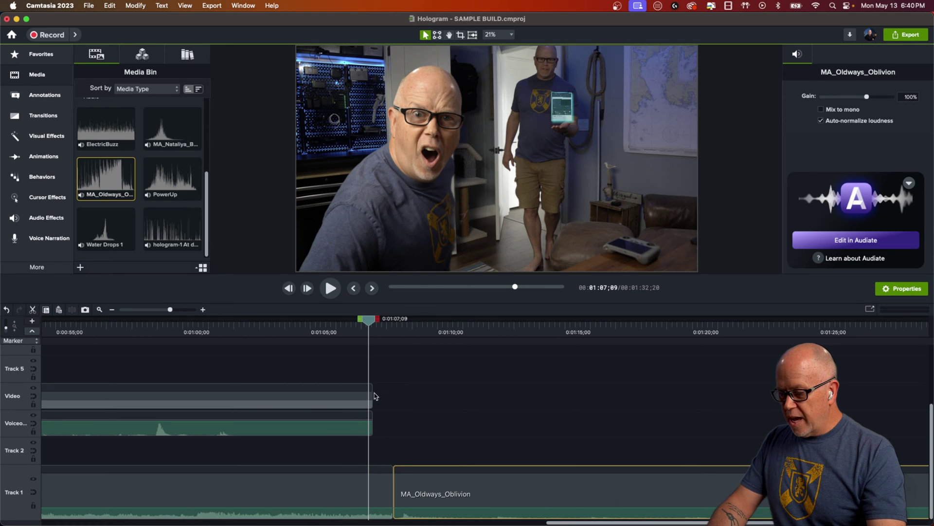
pyautogui.click(402, 330)
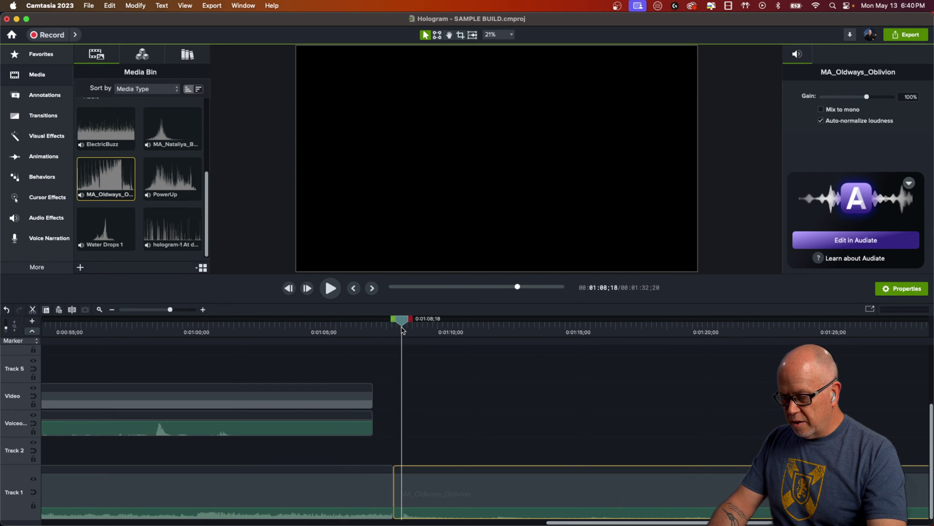
pyautogui.press('space')
pyautogui.click(395, 328)
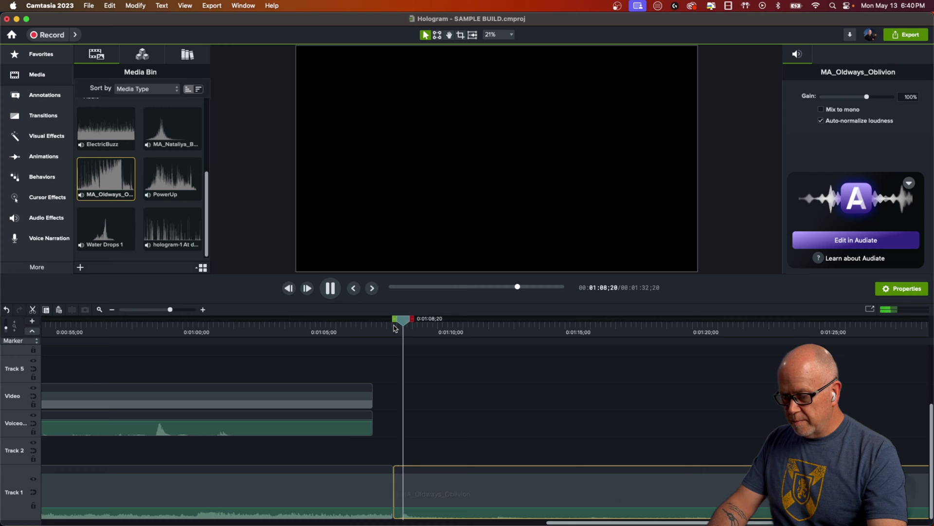
pyautogui.press('space')
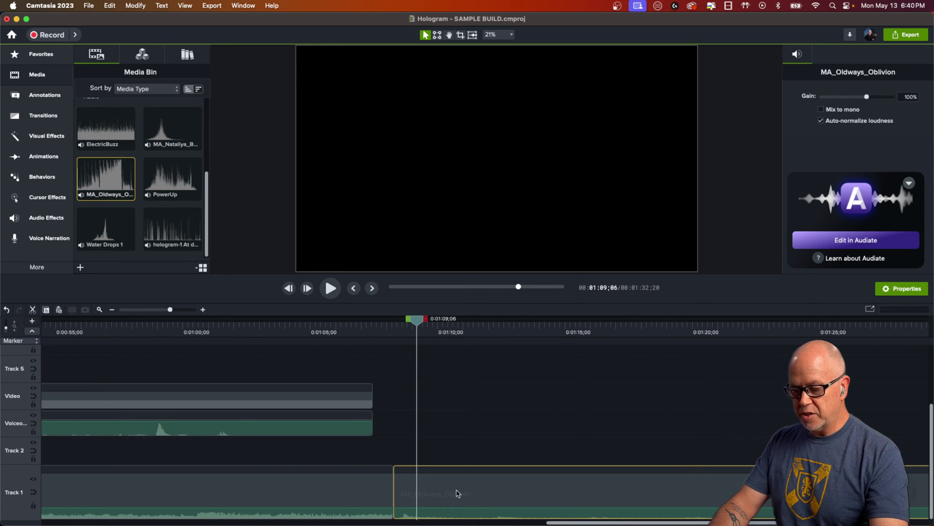
# Move the ending music clip to Track 2 starting at about 0:01:07, make that track taller, and play the overlap.
pyautogui.moveTo(458, 493); pyautogui.dragTo(438, 458)
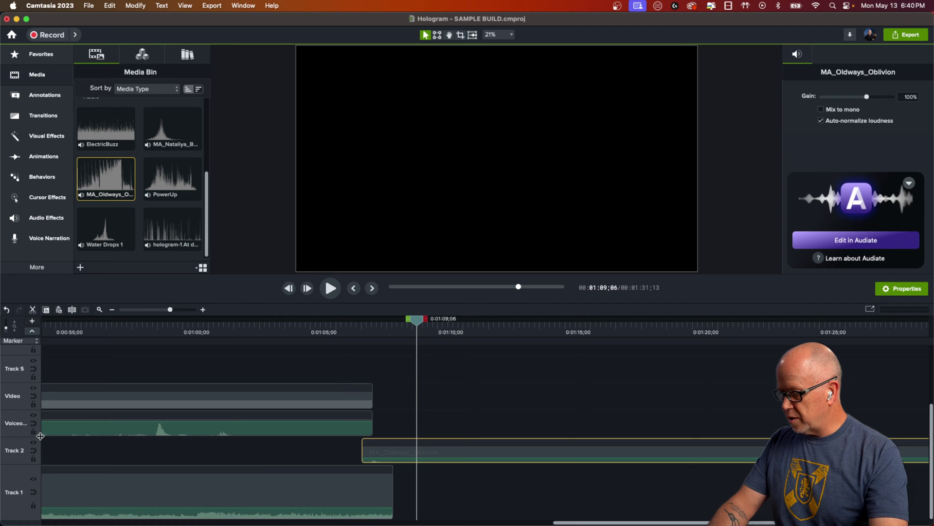
pyautogui.moveTo(40, 436); pyautogui.dragTo(40, 410)
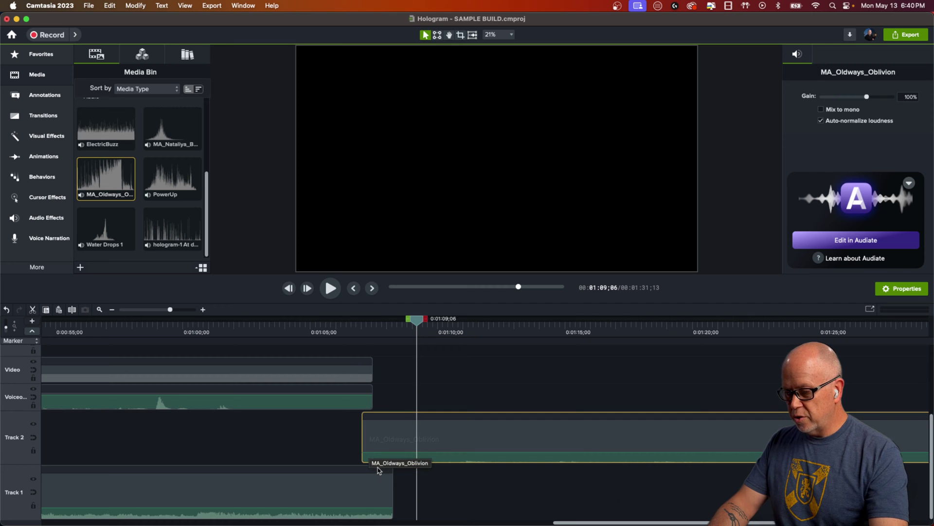
pyautogui.click(338, 332)
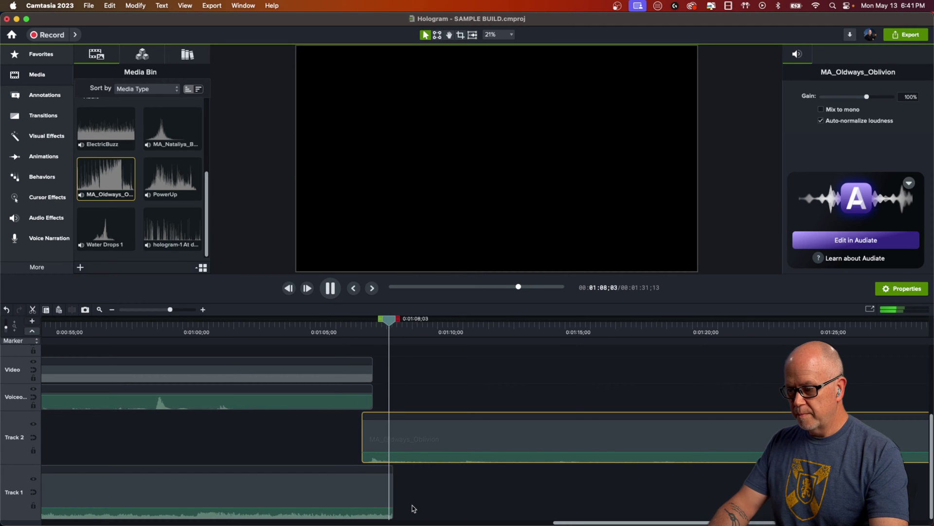
pyautogui.press('space')
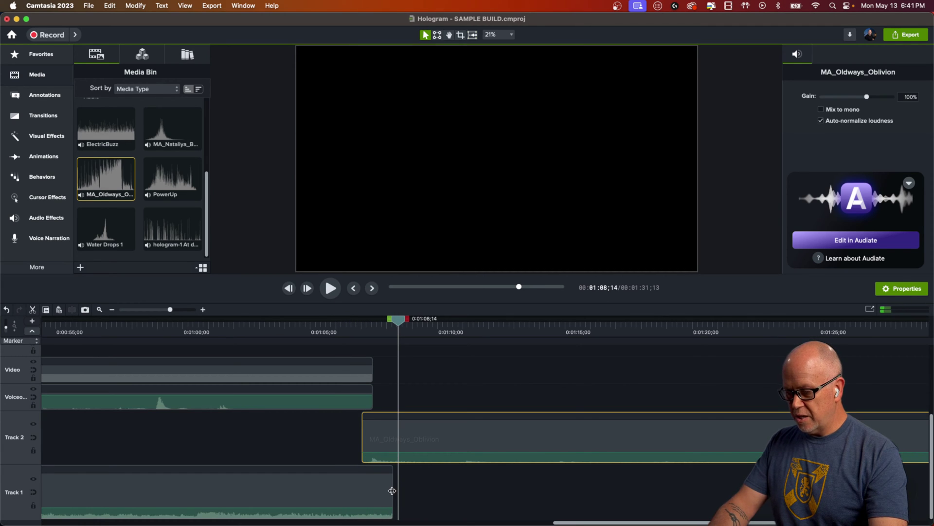
# Trim the end of the Track 1 music clip back to the video's end and play the transition.
pyautogui.moveTo(391, 489); pyautogui.dragTo(373, 487)
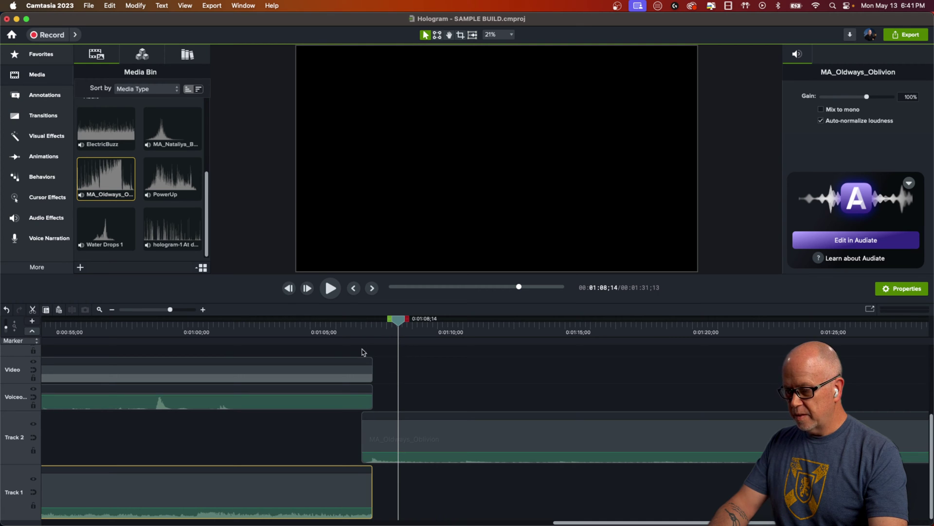
pyautogui.click(344, 333)
pyautogui.press('space')
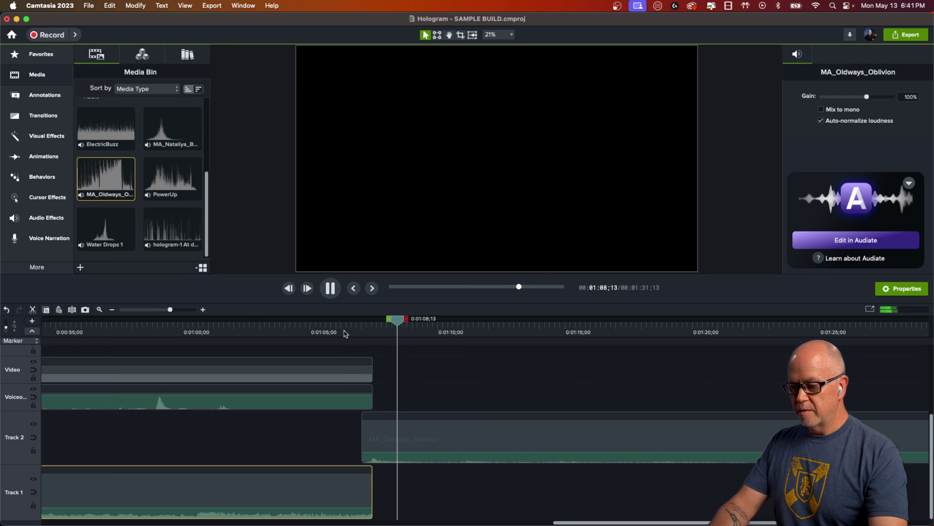
pyautogui.press('space')
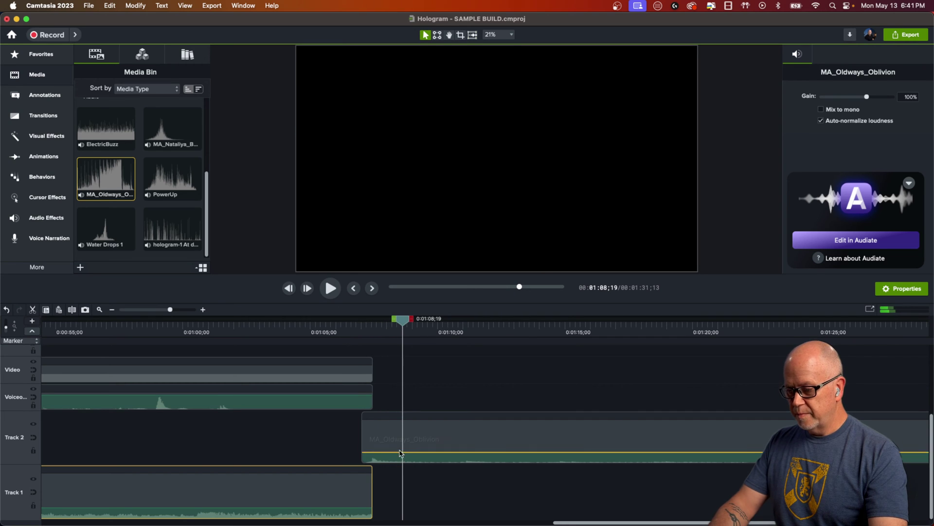
# Turn off timeline snapping and shift the ending clip on Track 2 very slightly earlier.
pyautogui.click(186, 6)
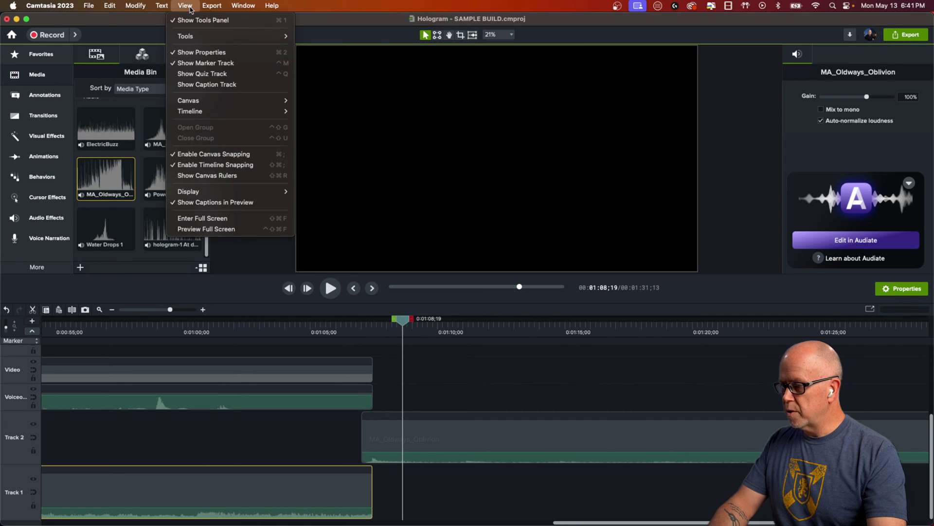
pyautogui.click(210, 165)
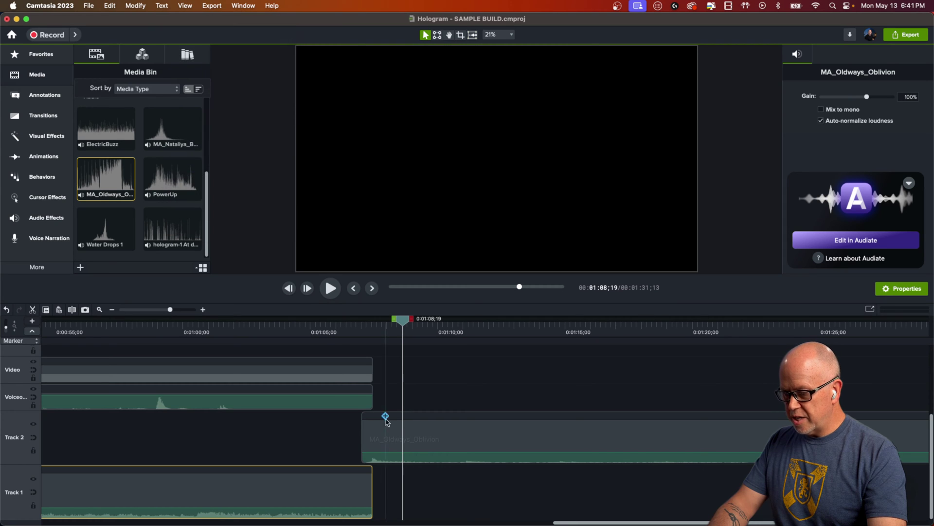
pyautogui.click(427, 434)
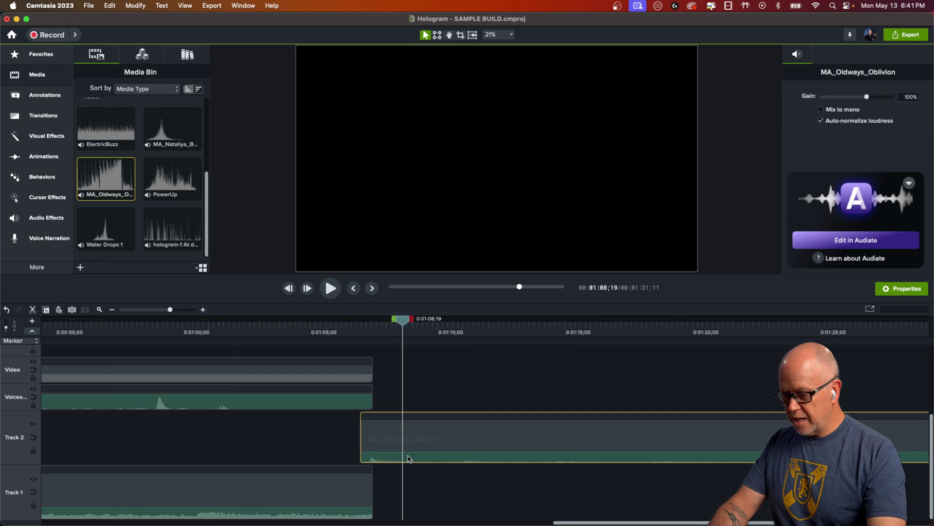
# Raise the volume of the ending clip on Track 2 and extend its start slightly earlier.
pyautogui.moveTo(410, 453); pyautogui.dragTo(410, 445)
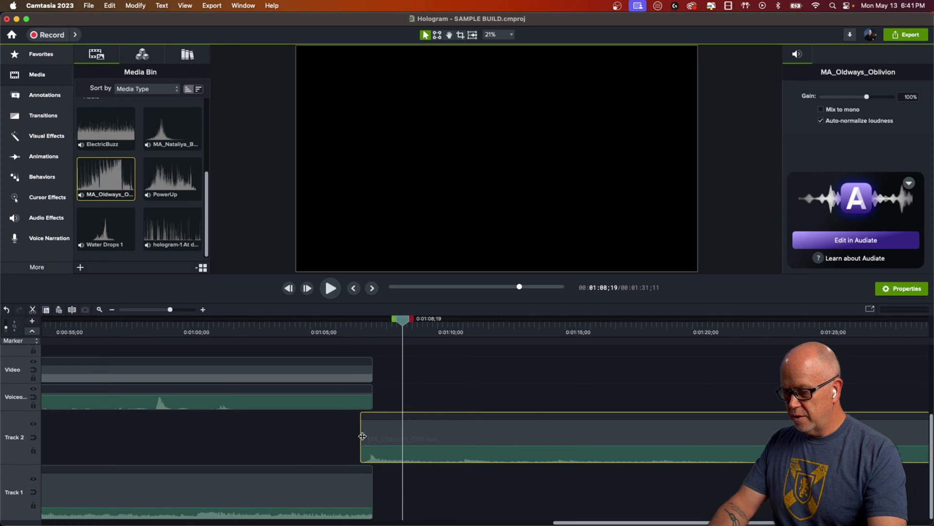
pyautogui.moveTo(363, 436); pyautogui.dragTo(354, 436)
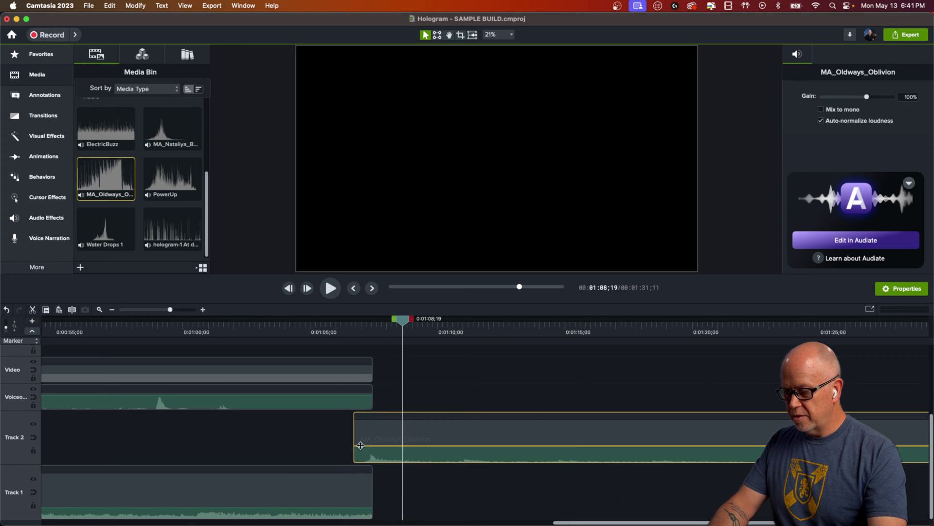
# Play the transition into the musical ending twice from about 0:01:05, and examine the video's final frames near 0:01:07;06.
pyautogui.click(327, 326)
pyautogui.press('space')
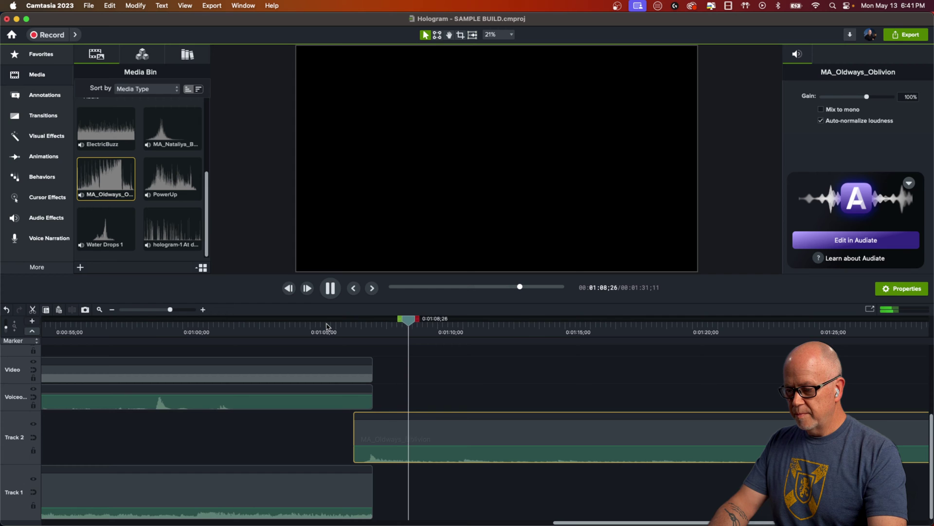
pyautogui.press('space')
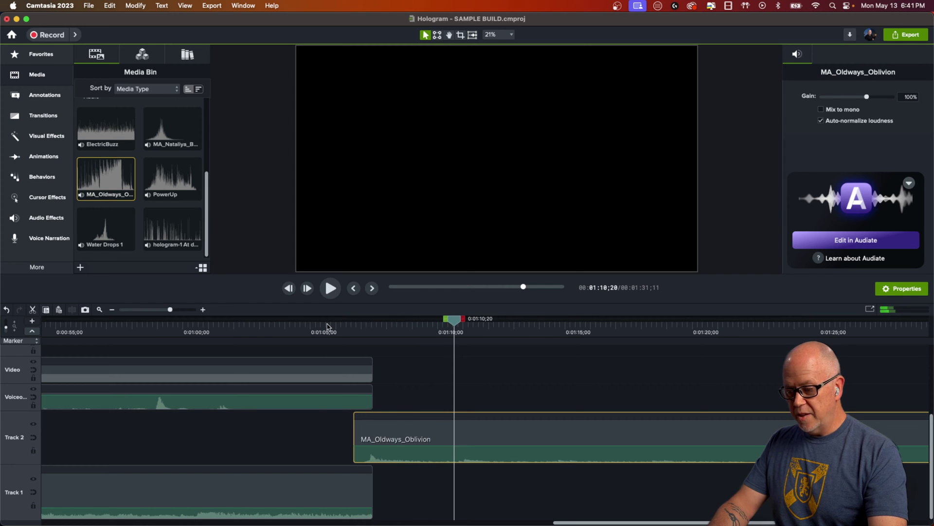
pyautogui.click(307, 332)
pyautogui.press('space')
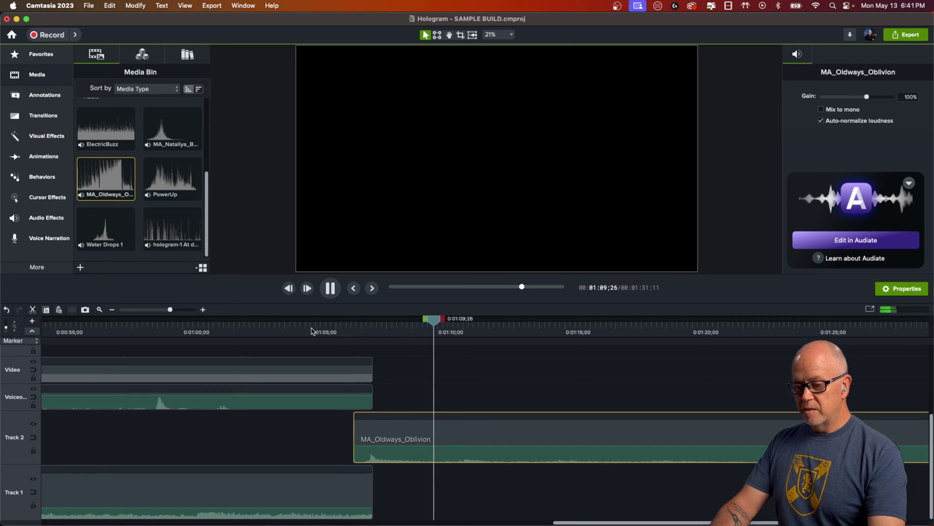
pyautogui.press('space')
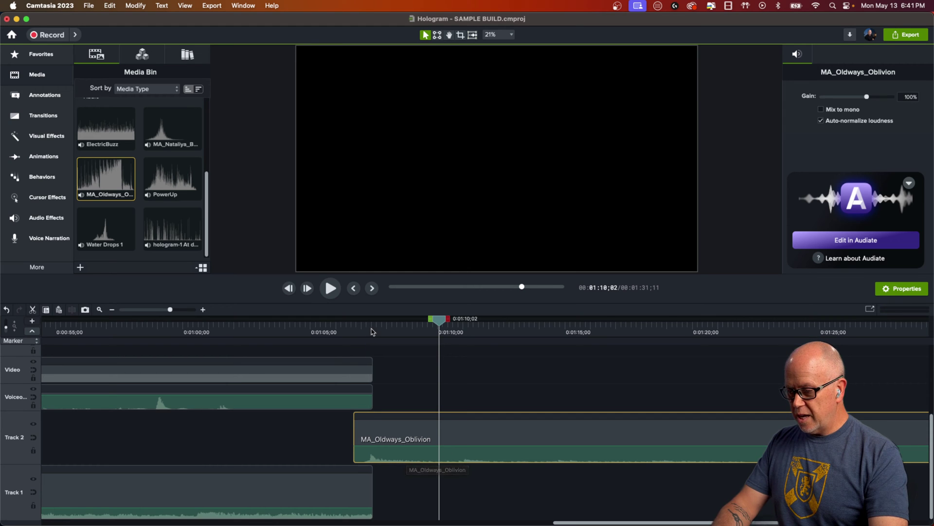
pyautogui.moveTo(374, 329); pyautogui.dragTo(367, 329)
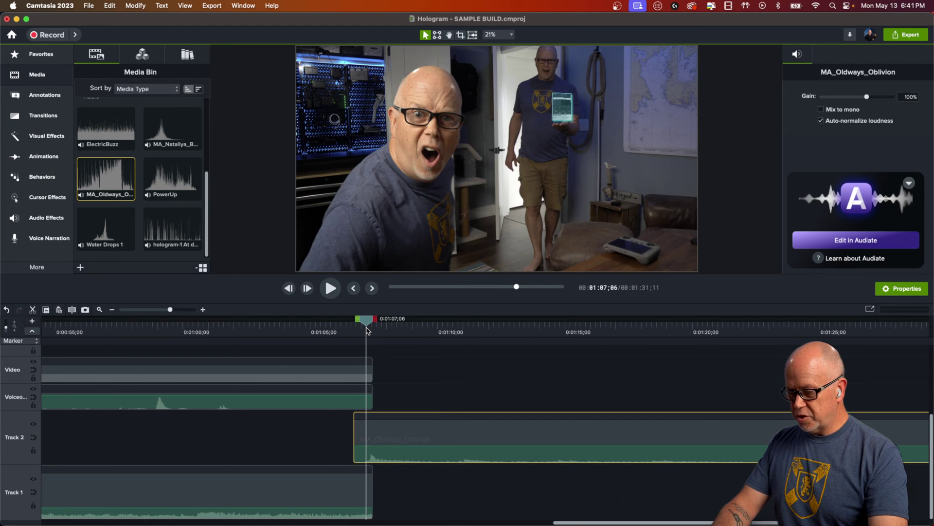
# Add audio points to the ending clip on Track 2 at about 0:01:11 and 0:01:14, lowering the second to 0% for a fade-out.
pyautogui.press('space')
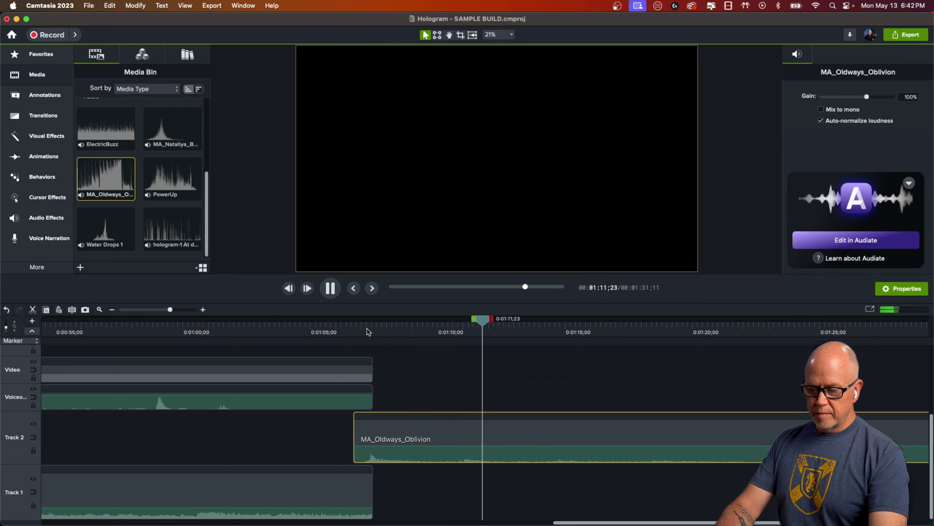
pyautogui.press('space')
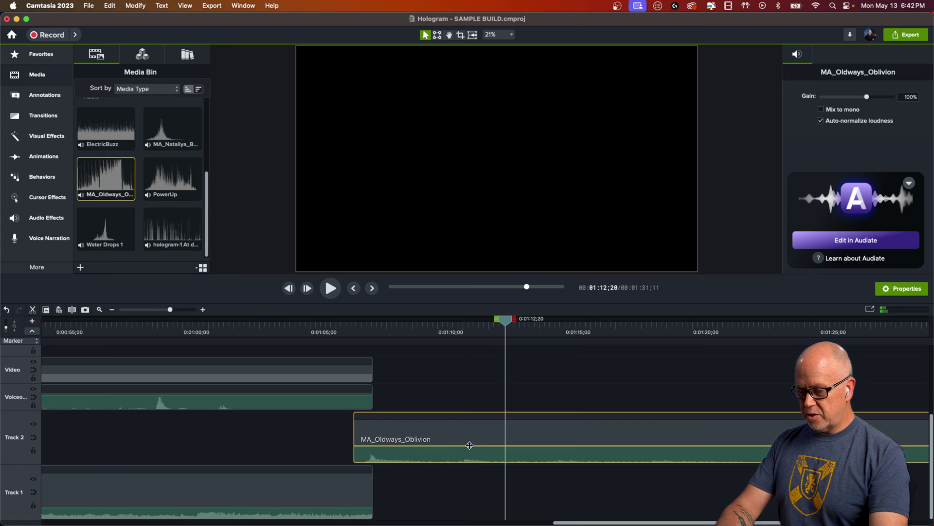
pyautogui.rightClick(470, 444)
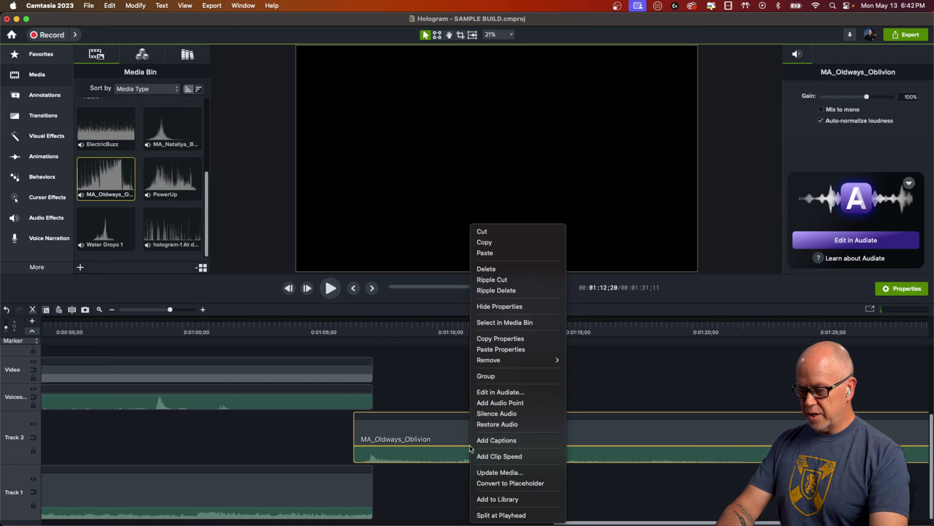
pyautogui.click(500, 403)
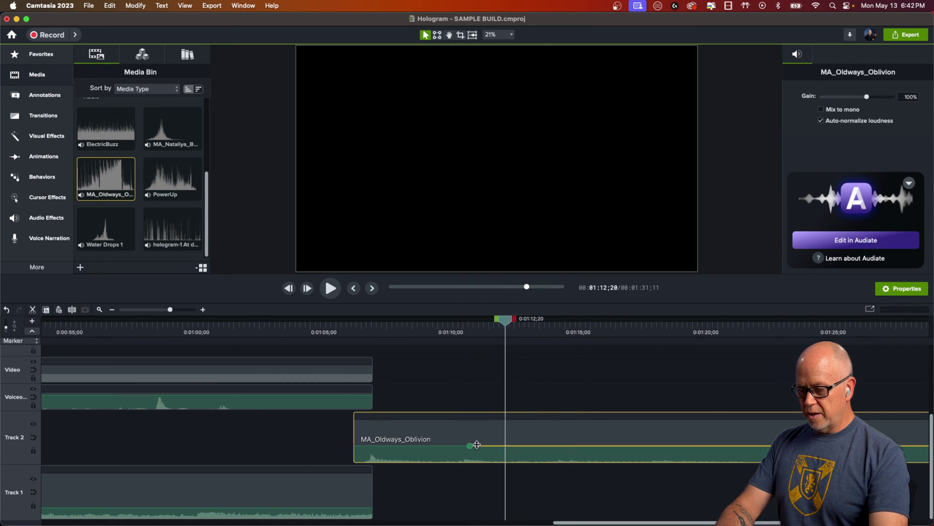
pyautogui.rightClick(549, 445)
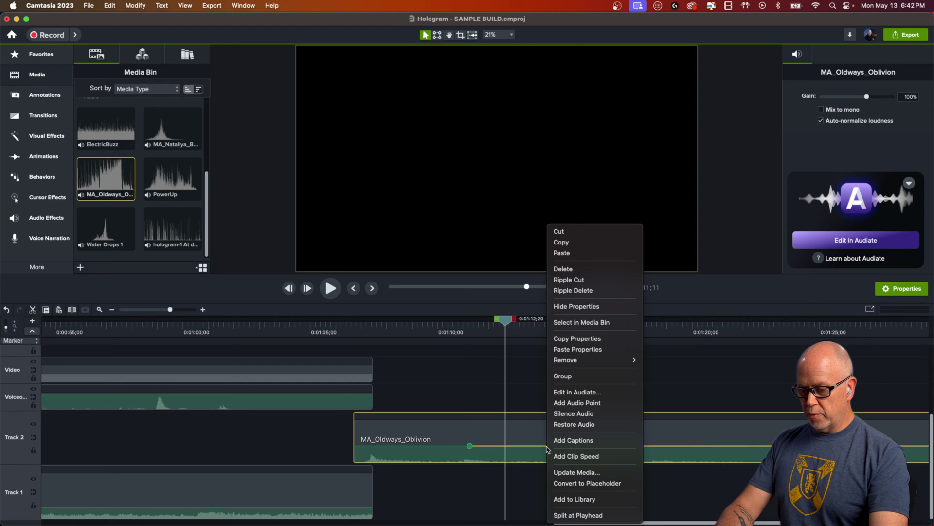
pyautogui.click(565, 403)
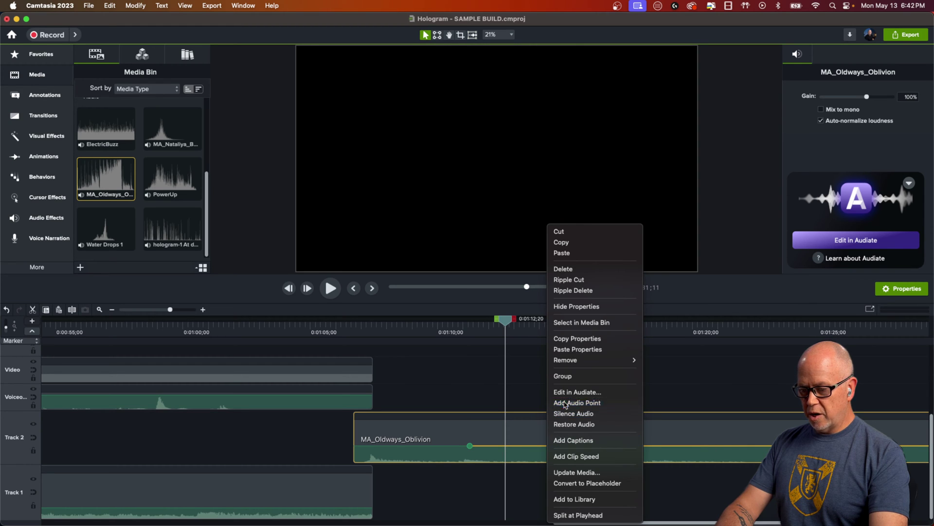
pyautogui.moveTo(548, 448); pyautogui.dragTo(548, 471)
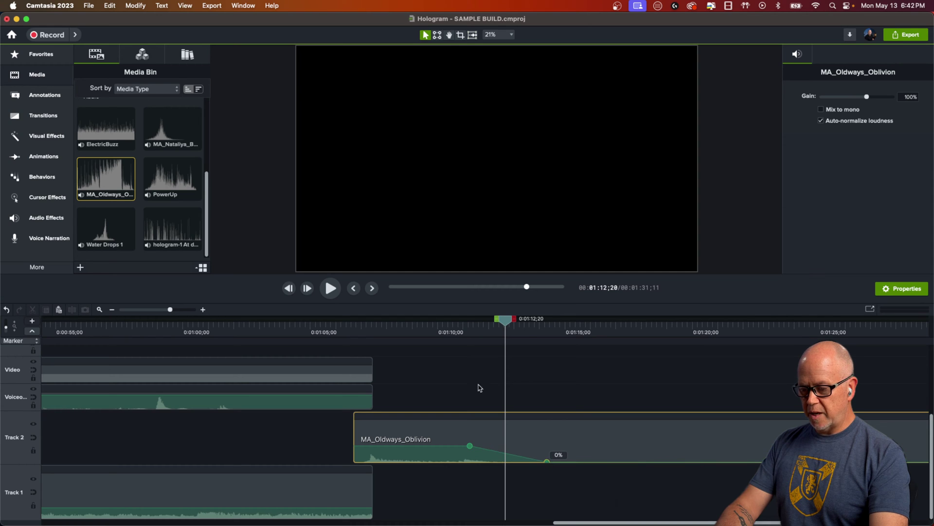
# Play the fade-out, split the ending clip on Track 2 at 0:01:14;15, and delete the remainder after the split.
pyautogui.click(448, 327)
pyautogui.press('space')
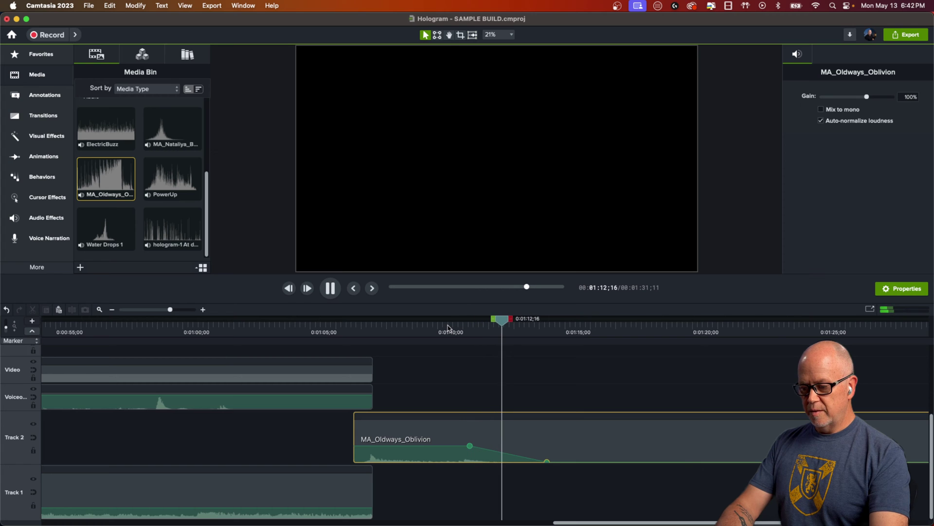
pyautogui.press('space')
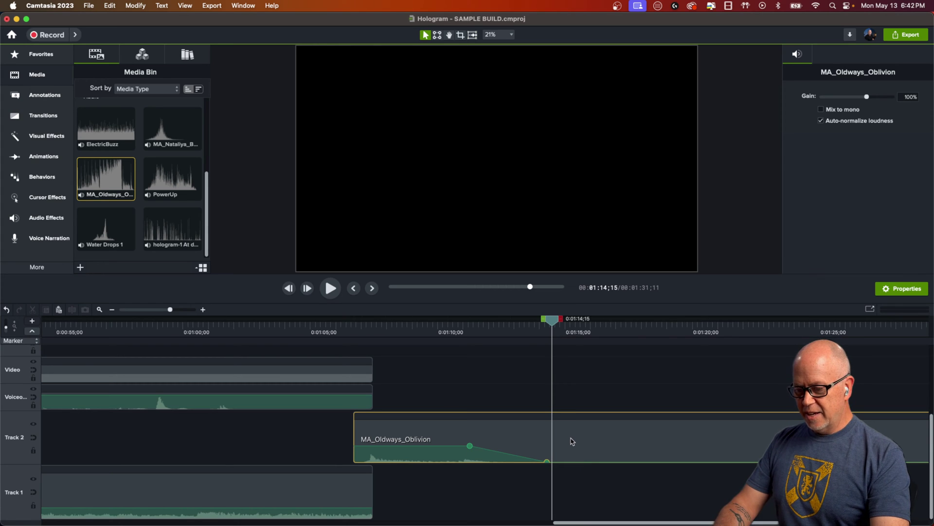
pyautogui.click(559, 446)
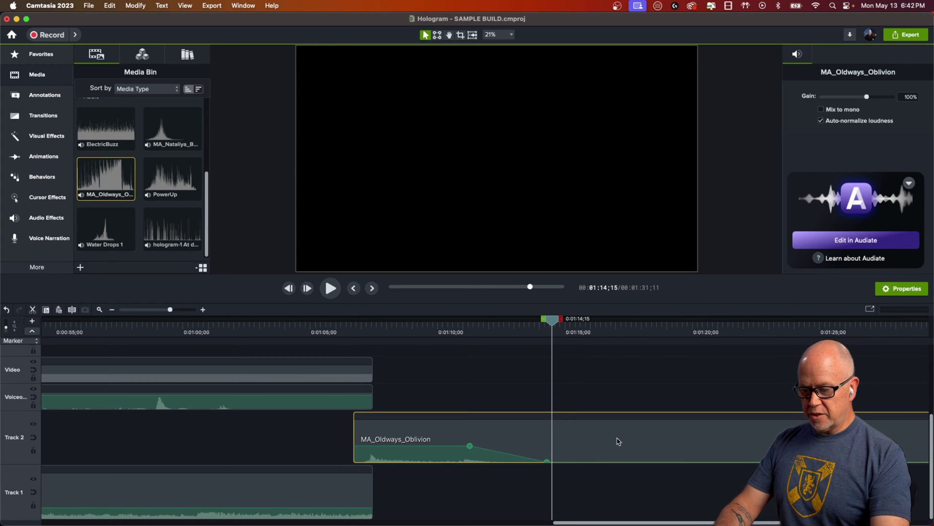
pyautogui.click(598, 390)
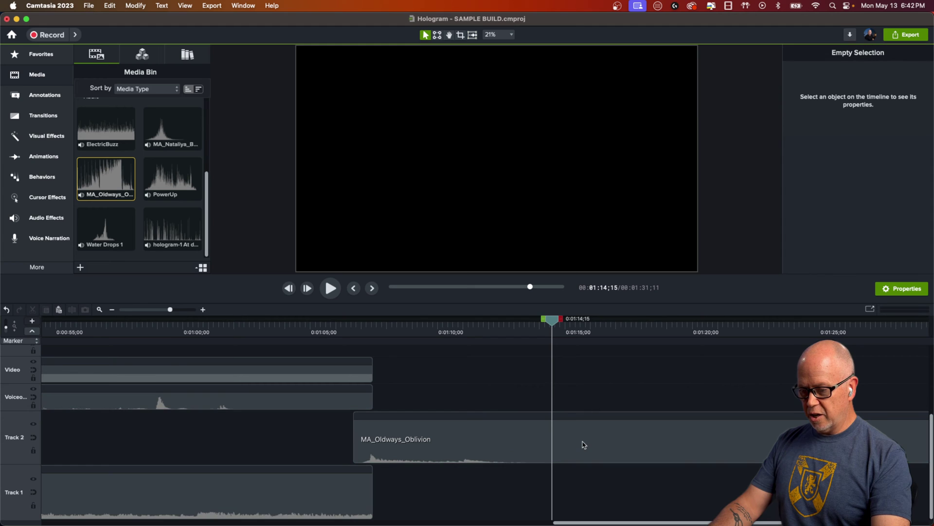
pyautogui.click(585, 444)
pyautogui.press('s')
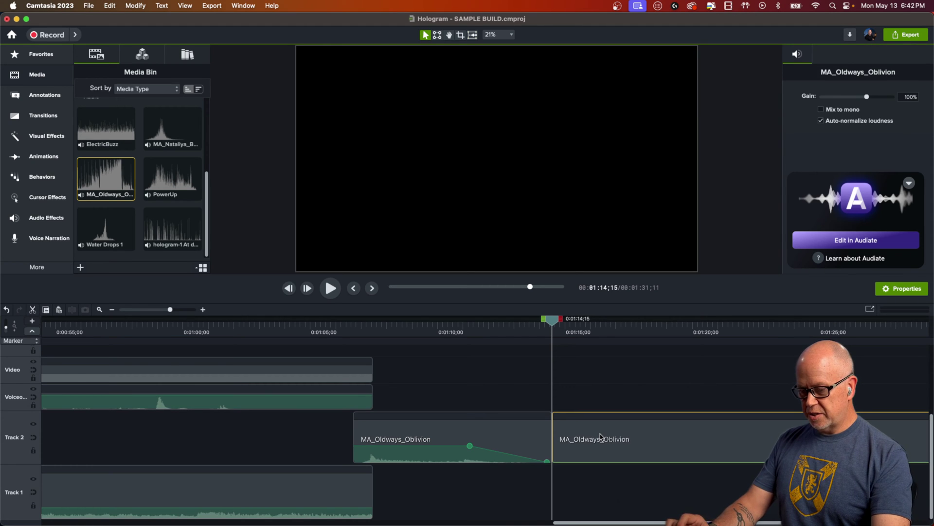
pyautogui.press('Delete')
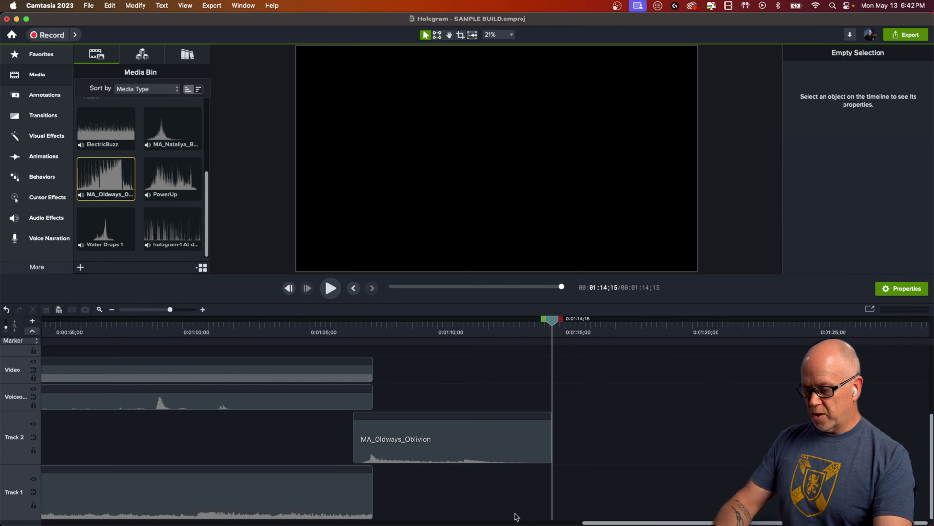
# Return the playhead to the start of the project and reduce the heights of Track 1 and Track 2.
pyautogui.hscroll(-5, 471, 458)
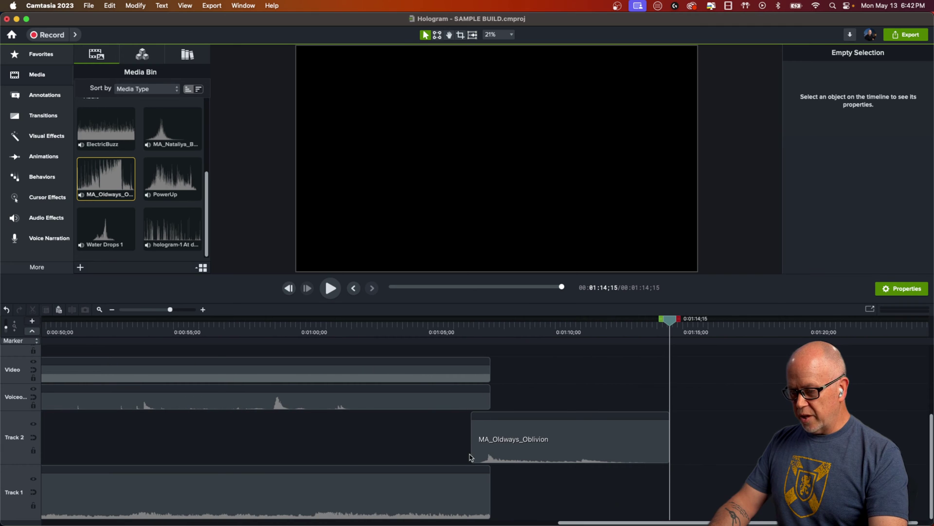
pyautogui.click(100, 310)
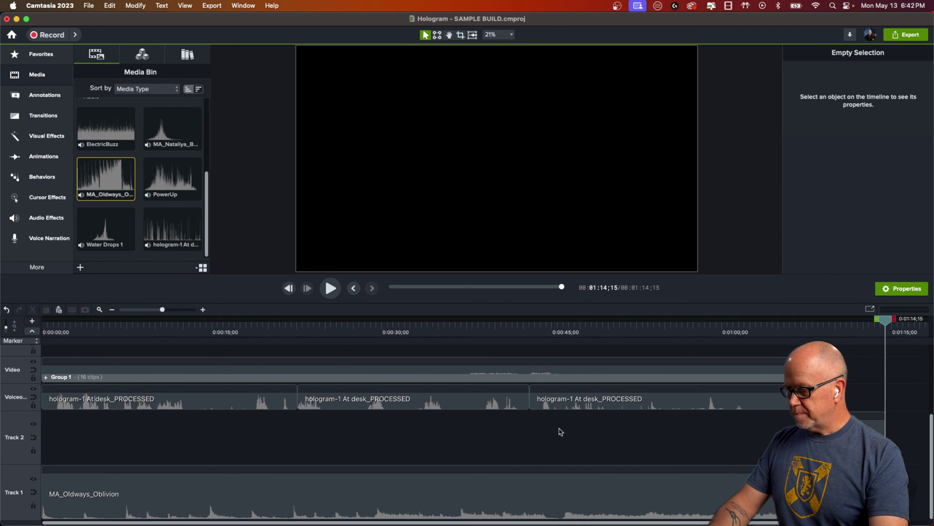
pyautogui.moveTo(165, 312); pyautogui.dragTo(163, 312)
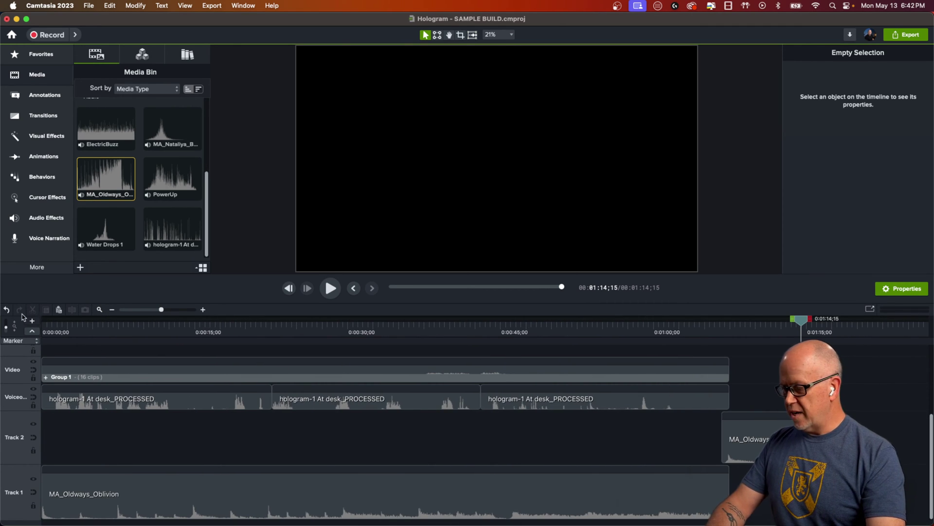
pyautogui.click(55, 327)
pyautogui.moveTo(54, 325); pyautogui.dragTo(38, 326)
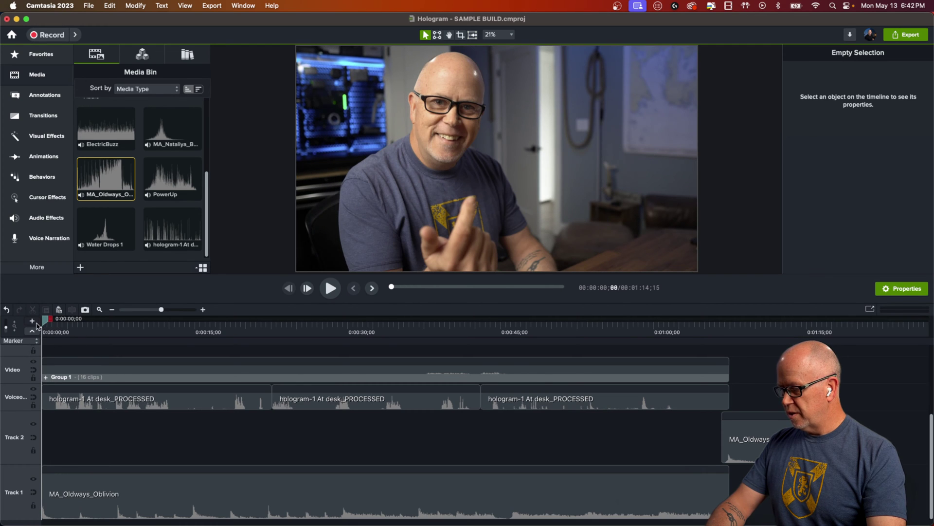
pyautogui.moveTo(41, 464); pyautogui.dragTo(42, 493)
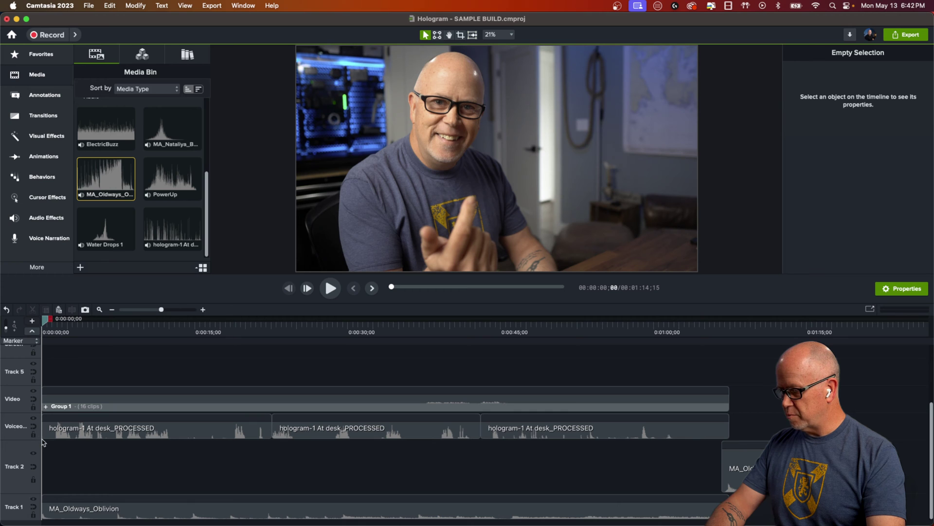
pyautogui.moveTo(40, 439); pyautogui.dragTo(41, 464)
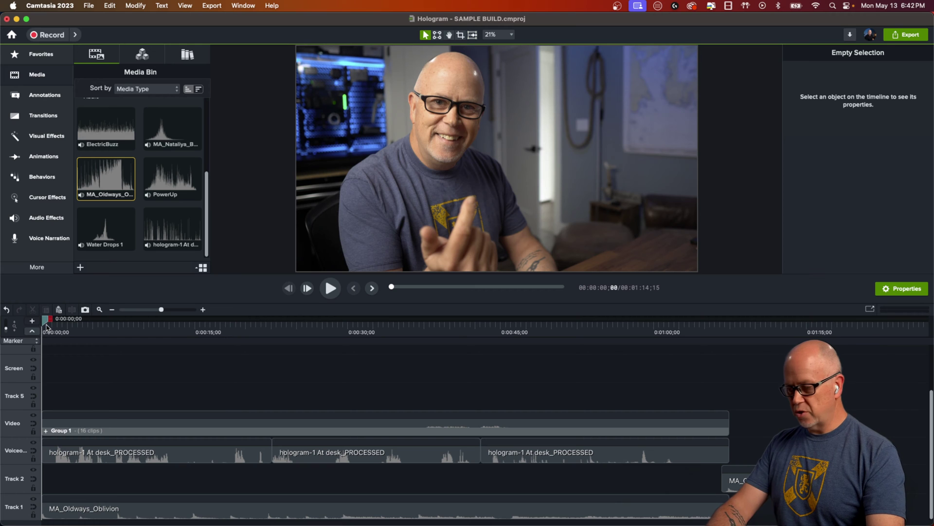
# Play short sections across the timeline, from the start through the musical ending, to check the music level against the voiceover.
pyautogui.press('space')
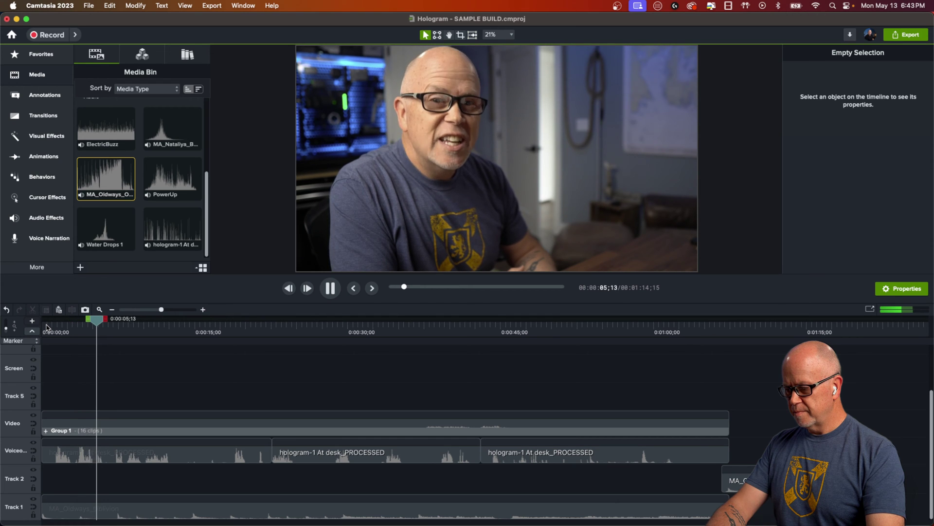
pyautogui.press('space')
pyautogui.click(210, 329)
pyautogui.press('space')
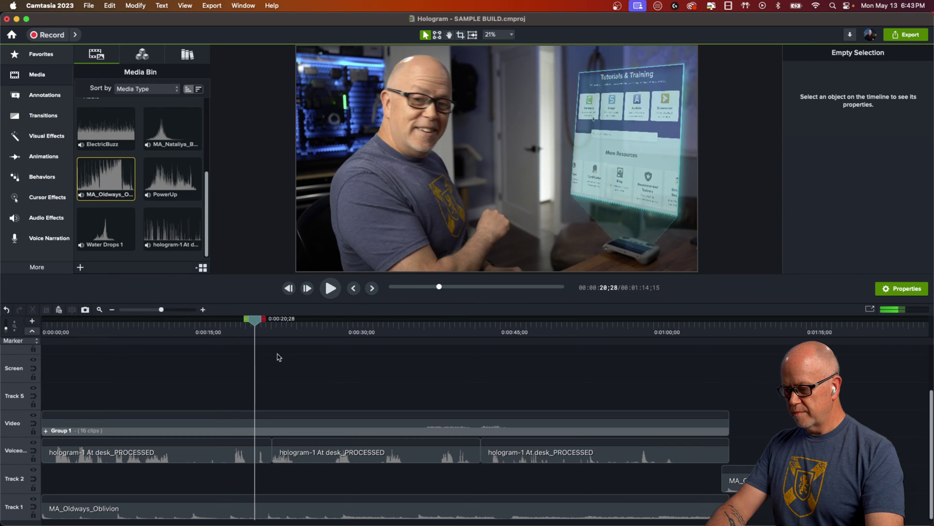
pyautogui.click(334, 333)
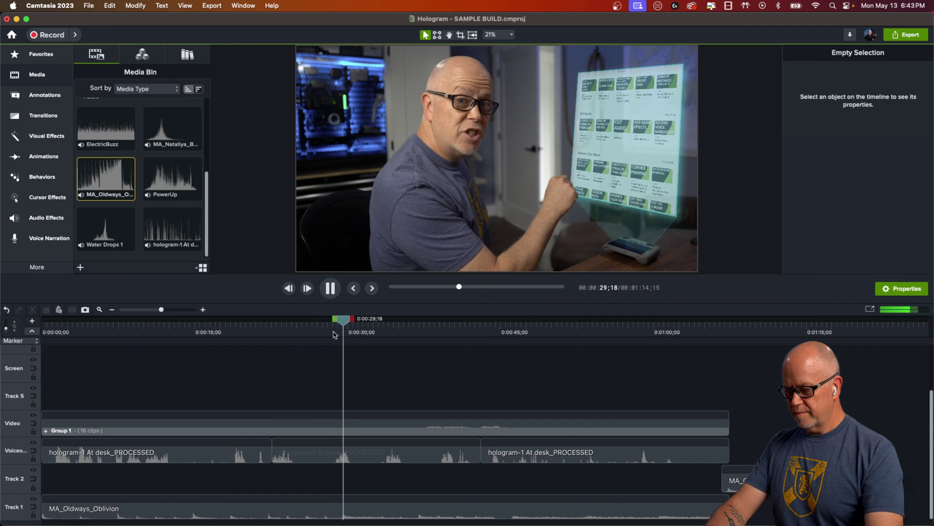
pyautogui.press('space')
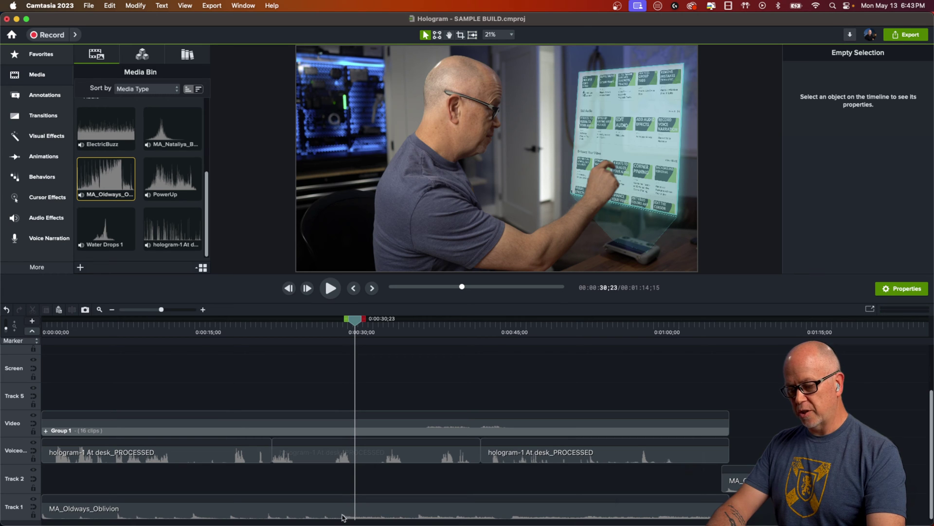
pyautogui.click(384, 333)
pyautogui.press('space')
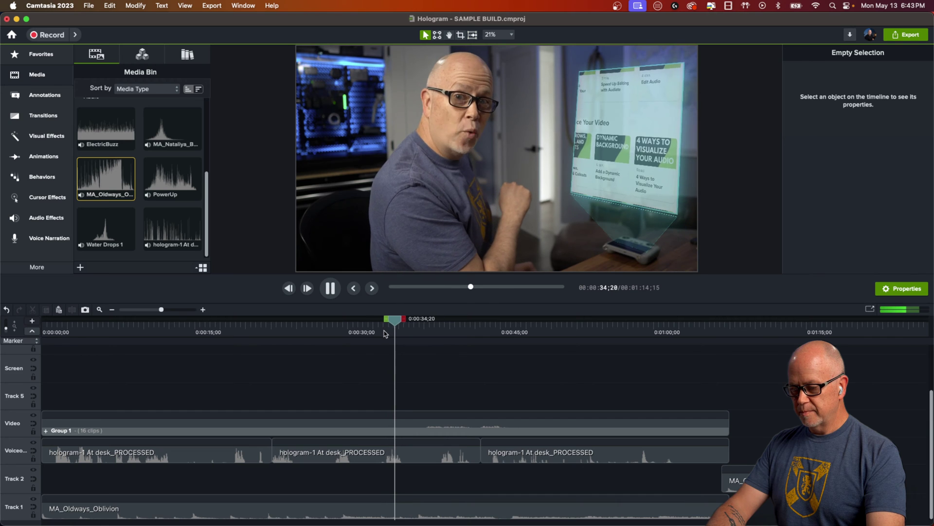
pyautogui.press('space')
pyautogui.click(428, 334)
pyautogui.press('space')
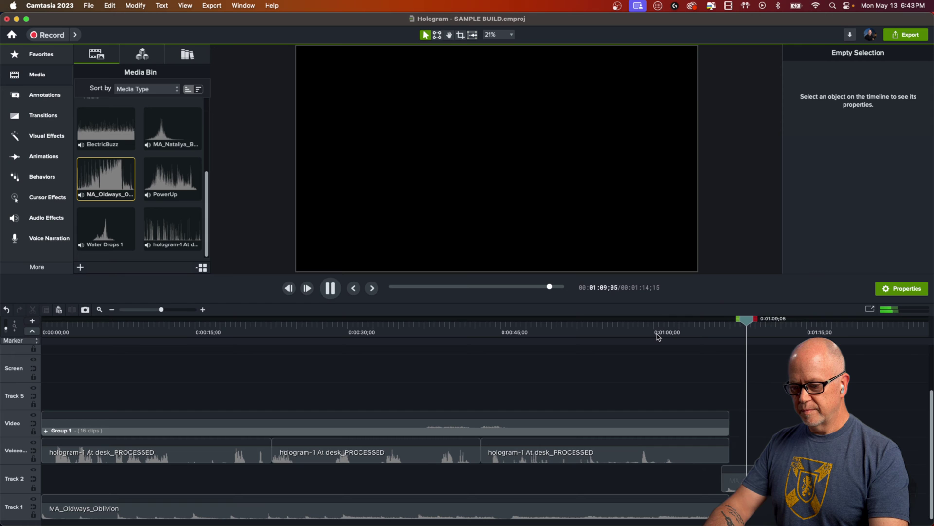
pyautogui.press('space')
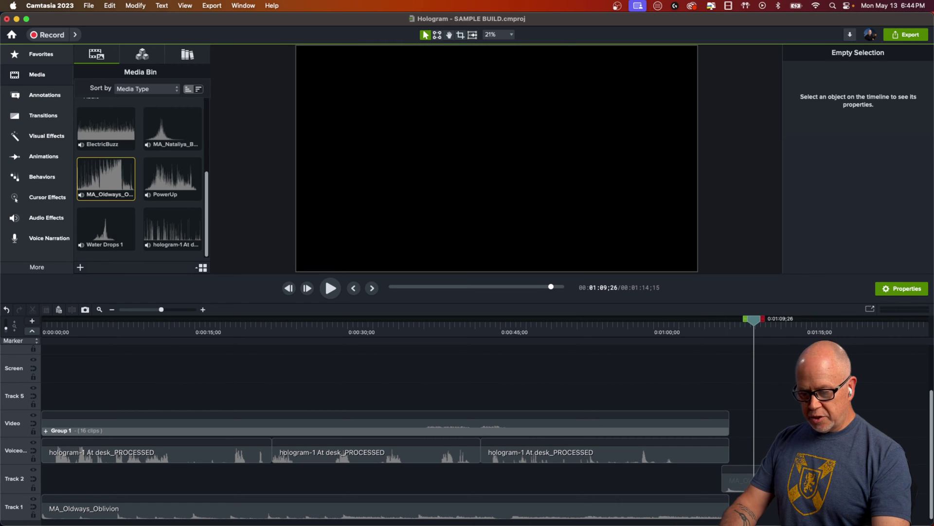
# Group the Track 1 music clip with the ending clip on Track 2, and rename Track 1 as Music.
pyautogui.moveTo(766, 509); pyautogui.dragTo(696, 481)
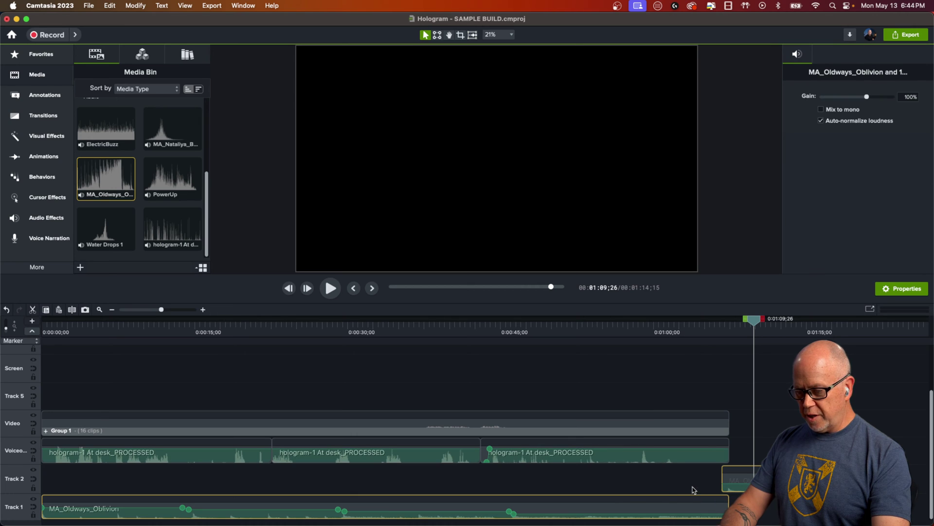
pyautogui.rightClick(688, 512)
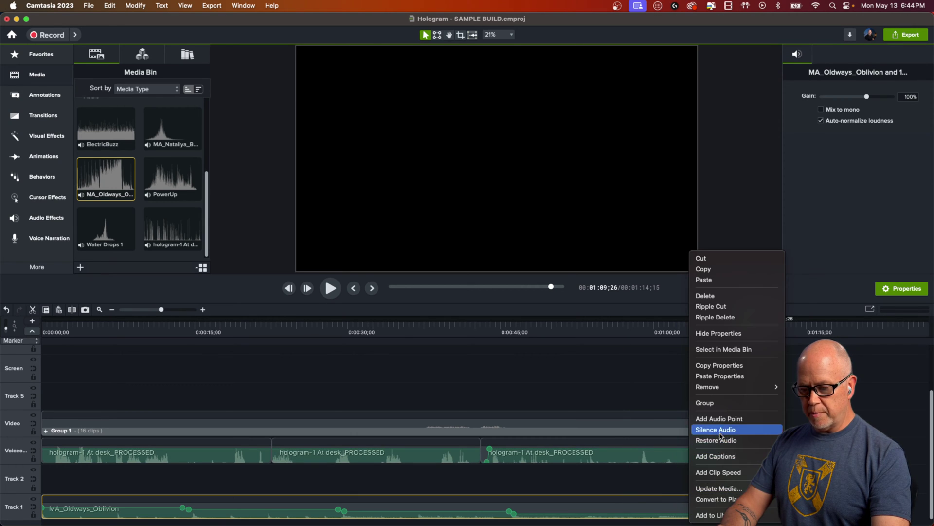
pyautogui.click(711, 403)
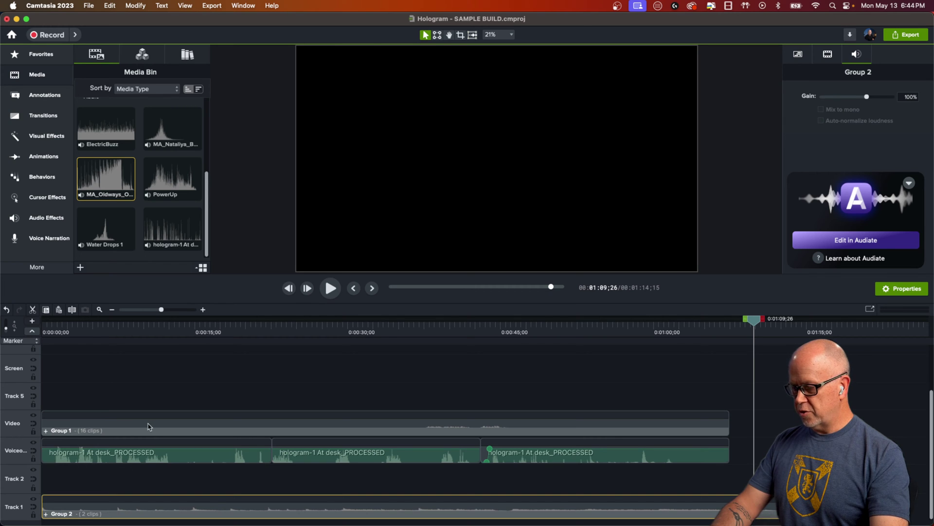
pyautogui.doubleClick(14, 506)
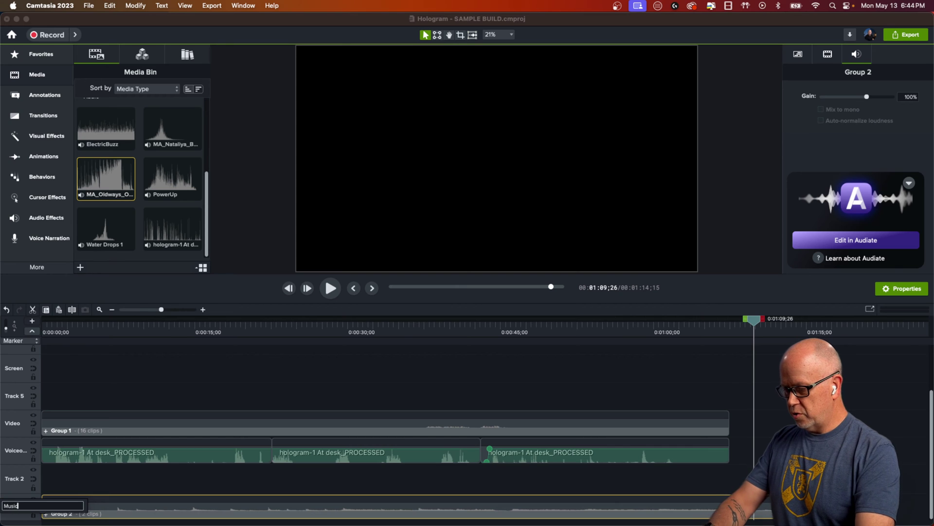
pyautogui.press('Return')
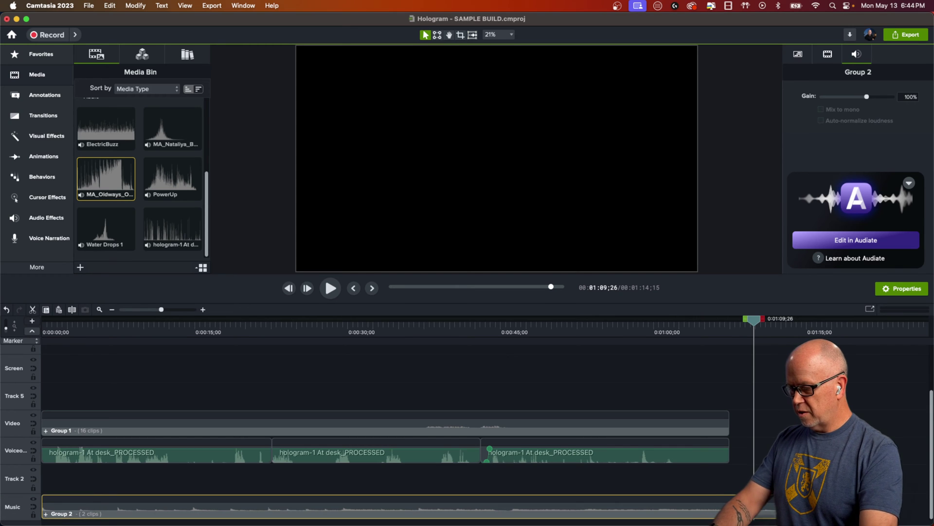
pyautogui.click(54, 477)
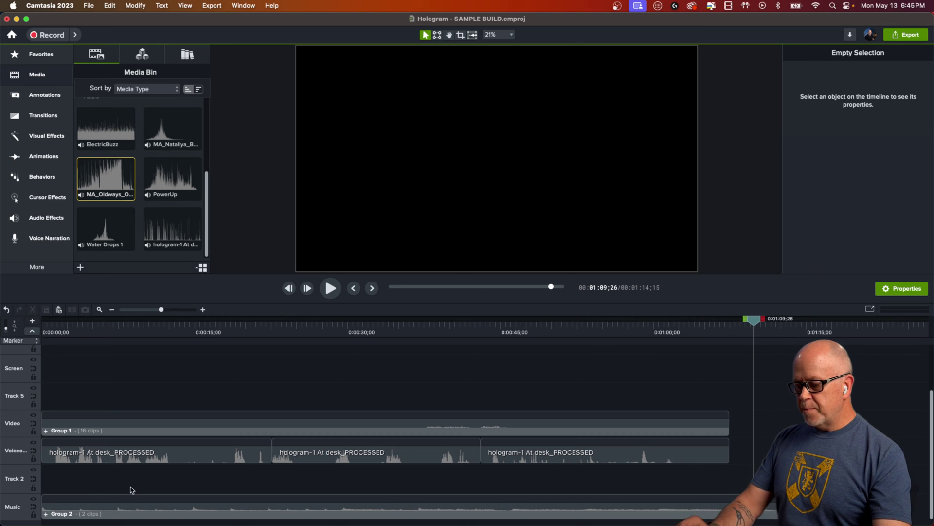
# Insert another empty track between the Music and voiceover tracks, and move the playhead to 0:00:06;26.
pyautogui.rightClick(14, 482)
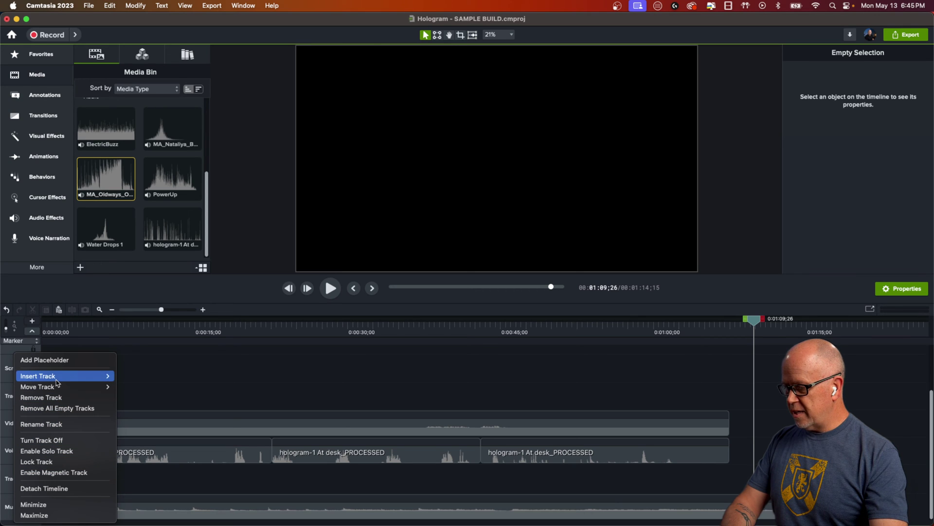
pyautogui.moveTo(56, 380)
pyautogui.click(130, 377)
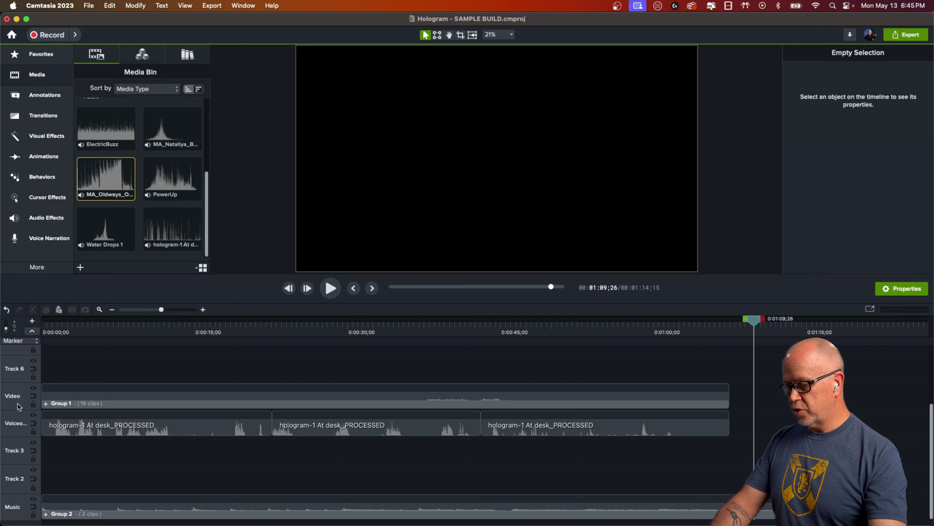
pyautogui.click(111, 327)
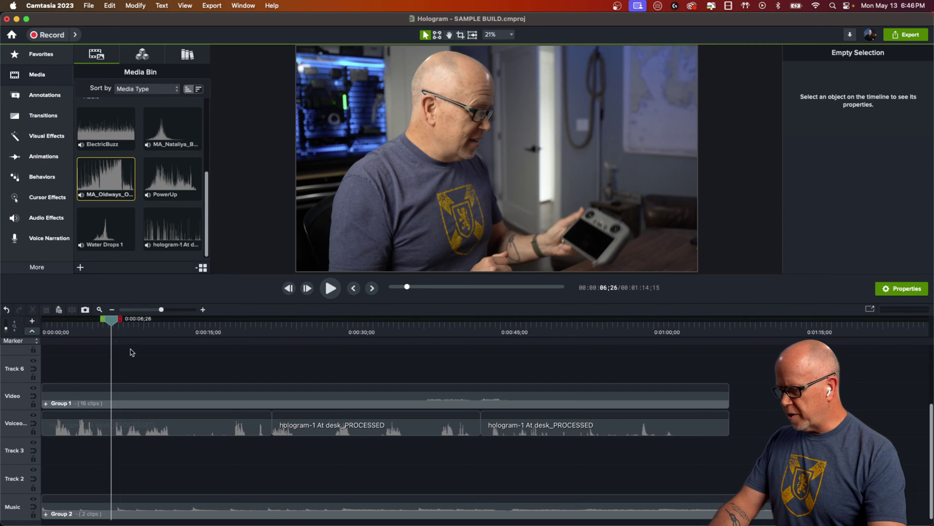
# Find the hologram's first appearance at 0:00:16;29 and add the ElectricBuzz audio to Track 2 near that point.
pyautogui.moveTo(112, 325); pyautogui.dragTo(235, 341)
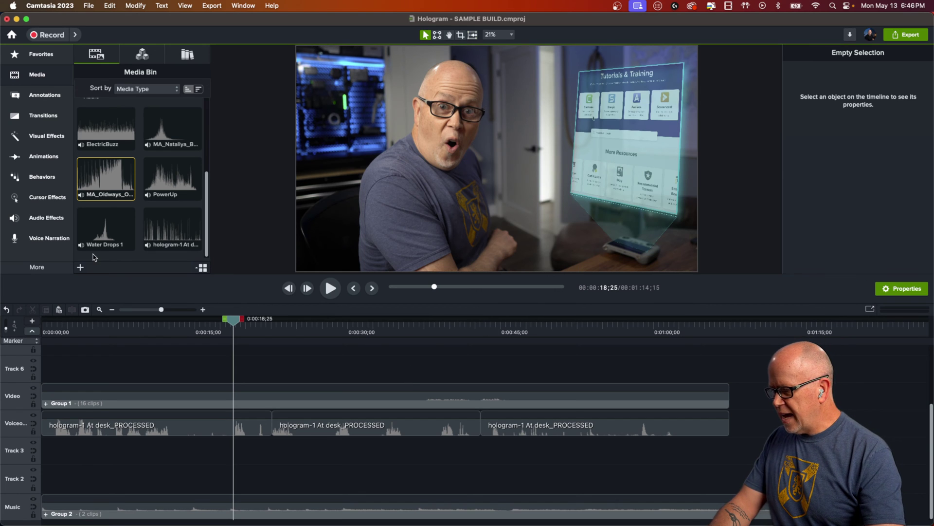
pyautogui.click(108, 127)
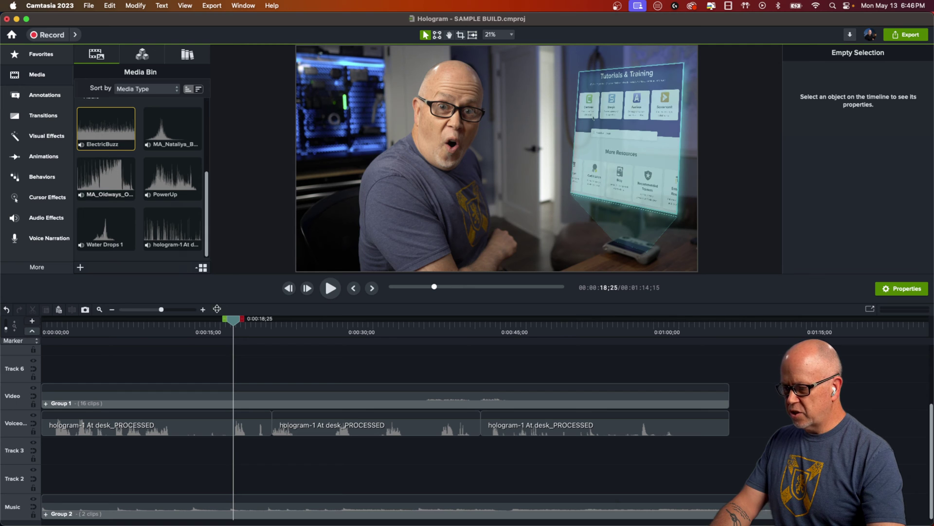
pyautogui.moveTo(235, 319); pyautogui.dragTo(214, 326)
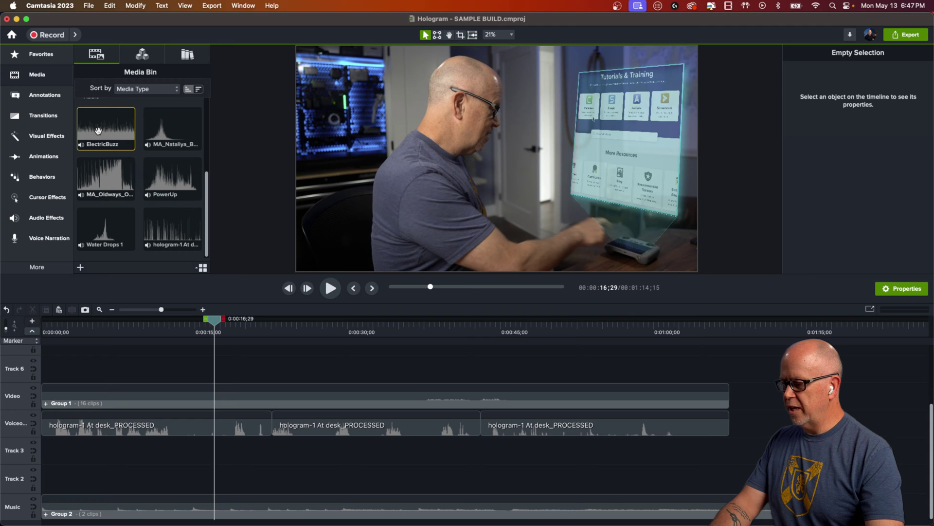
pyautogui.moveTo(98, 130); pyautogui.dragTo(233, 469)
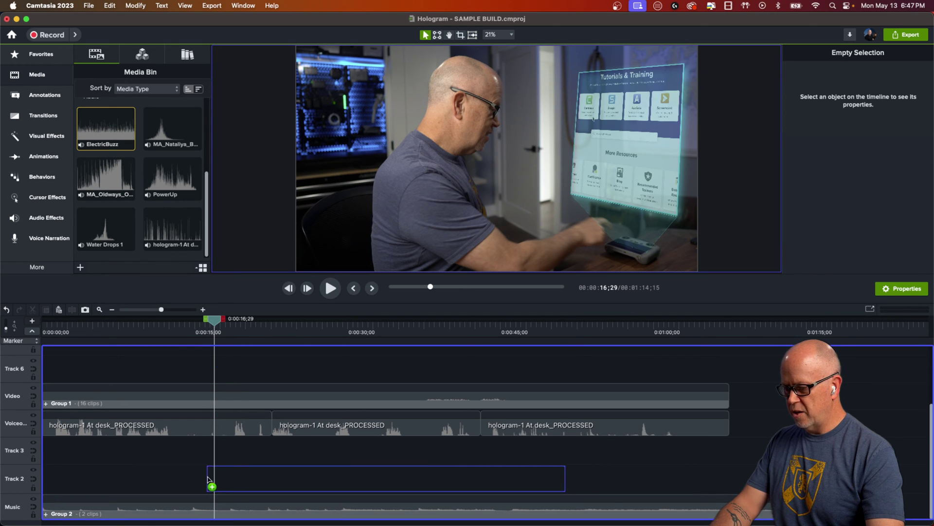
pyautogui.moveTo(224, 476); pyautogui.dragTo(225, 476)
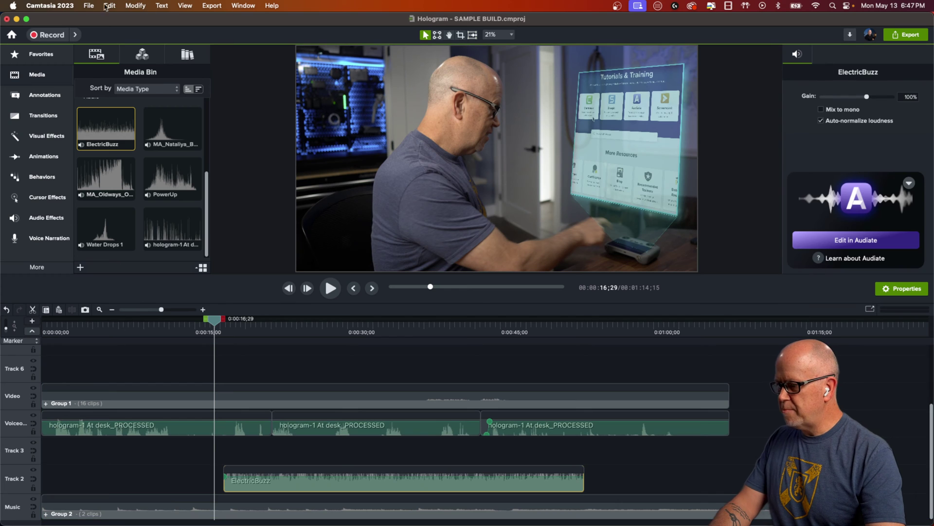
# Enable timeline snapping and align the start of the ElectricBuzz clip with the playhead at 0:00:16;29.
pyautogui.click(185, 6)
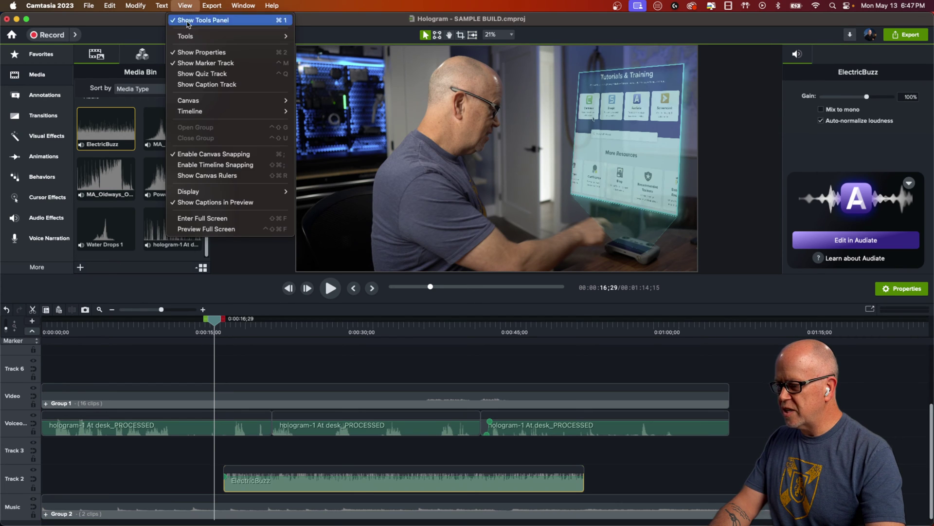
pyautogui.click(198, 165)
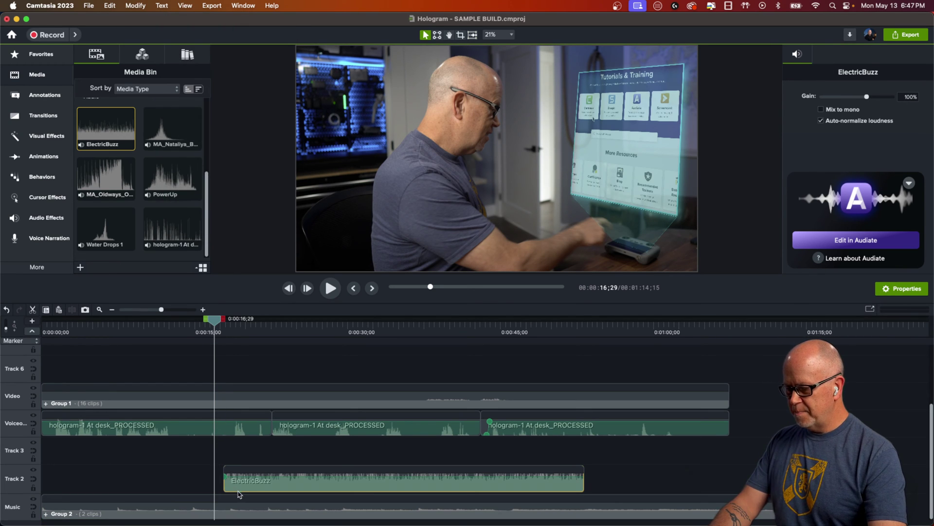
pyautogui.moveTo(246, 484); pyautogui.dragTo(239, 483)
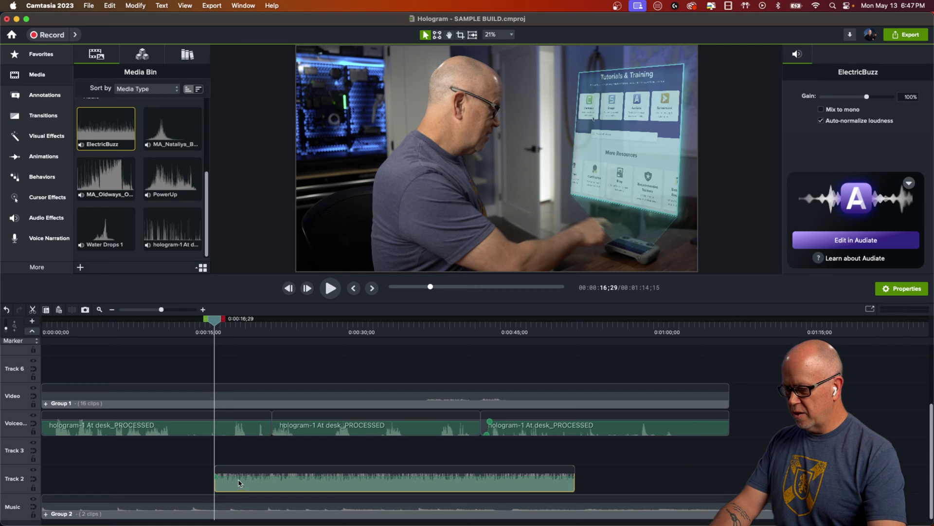
# Lower the ElectricBuzz clip's volume to a very faint level, playing its opening before and after to judge it against the voiceover.
pyautogui.moveTo(212, 326); pyautogui.dragTo(205, 325)
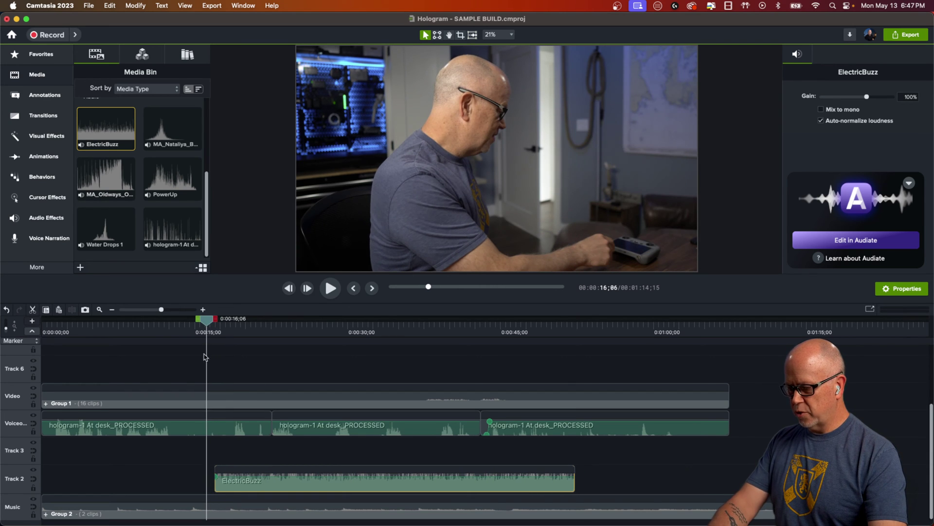
pyautogui.press('space')
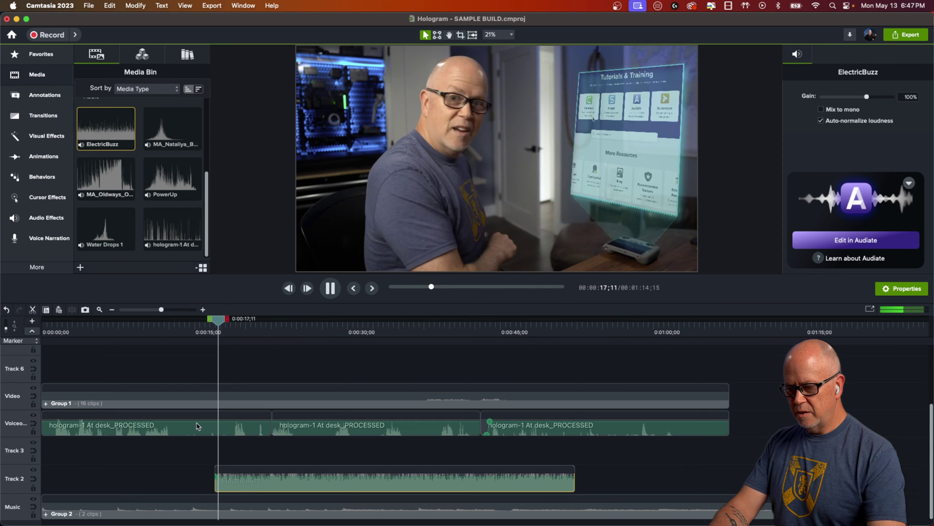
pyautogui.press('space')
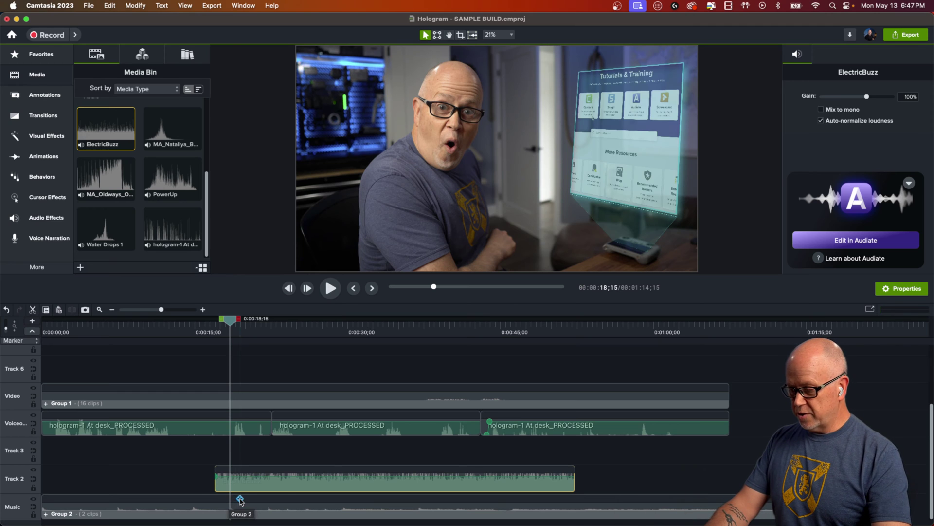
pyautogui.moveTo(253, 477); pyautogui.dragTo(257, 491)
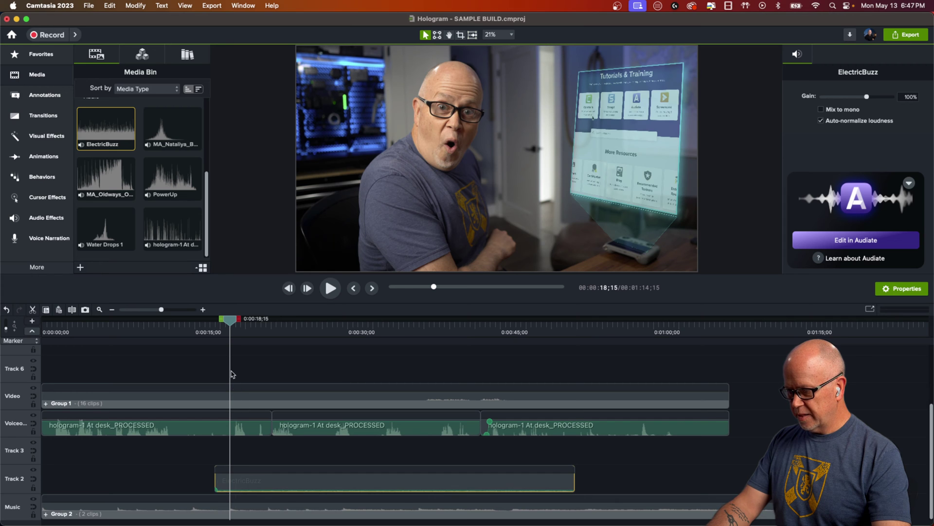
pyautogui.click(215, 333)
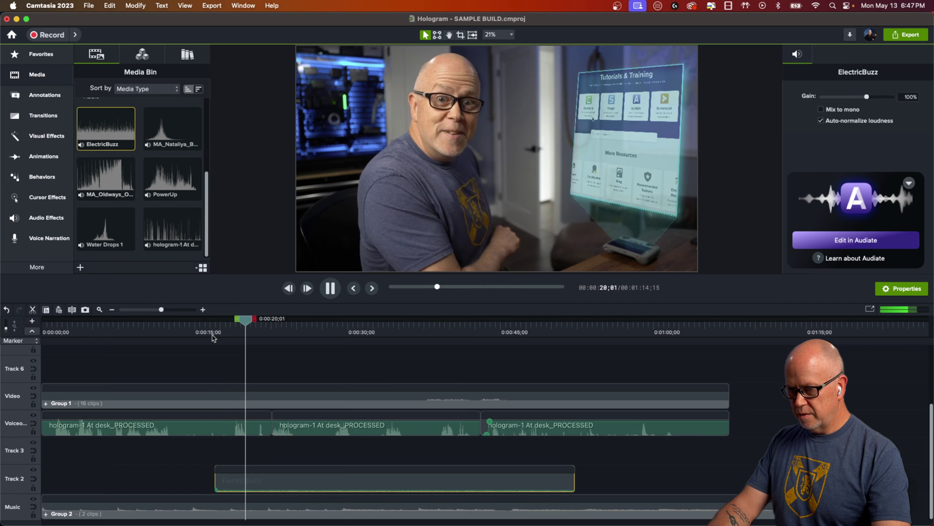
pyautogui.press('space')
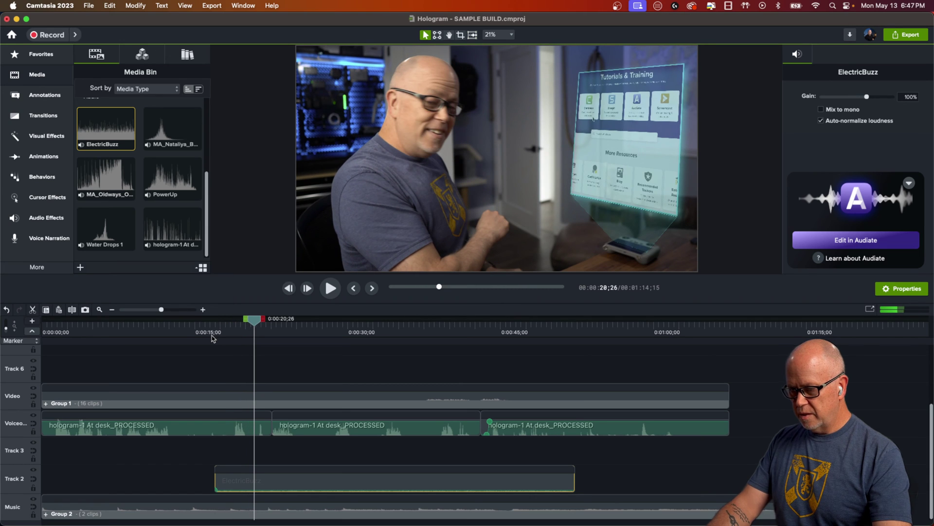
# Play from 0:00:17;20 with Track 2 disabled, and re-enable the track to compare the sound with and without the buzz.
pyautogui.click(33, 470)
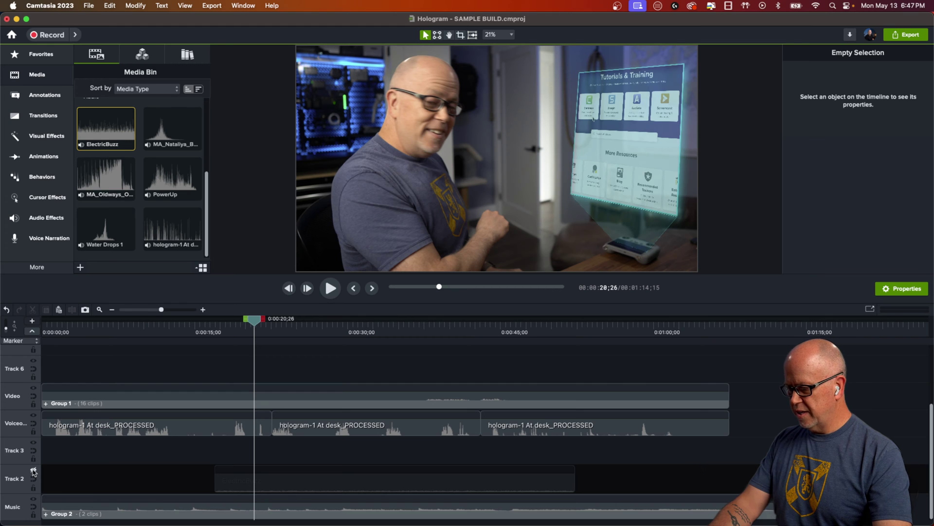
pyautogui.moveTo(252, 325); pyautogui.dragTo(223, 327)
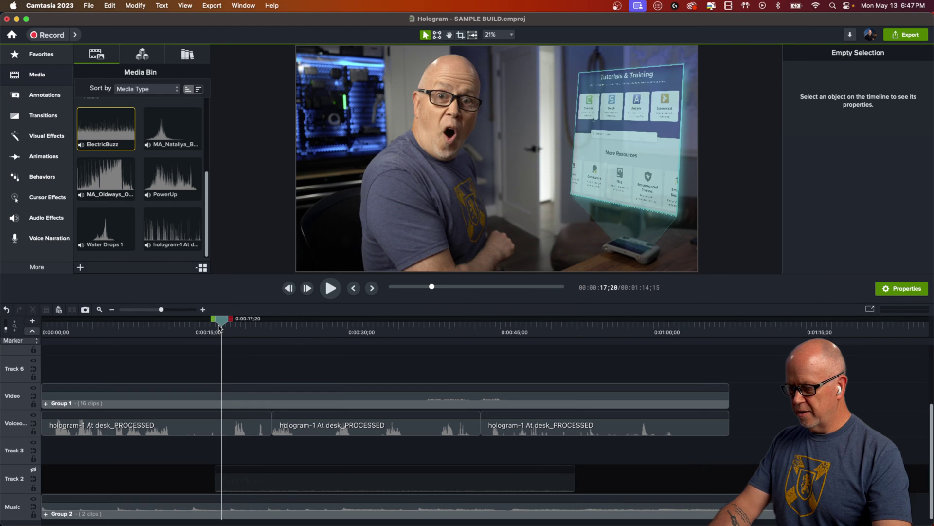
pyautogui.press('space')
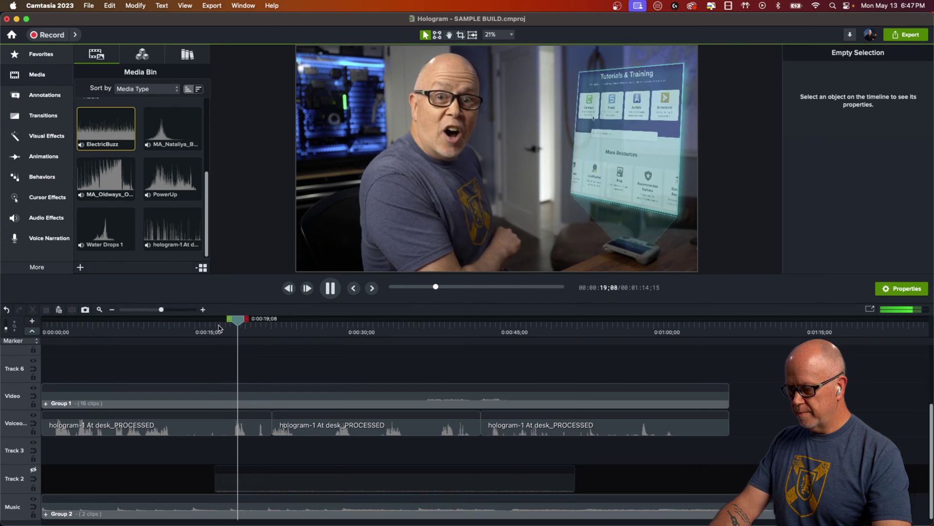
pyautogui.click(33, 470)
pyautogui.press('space')
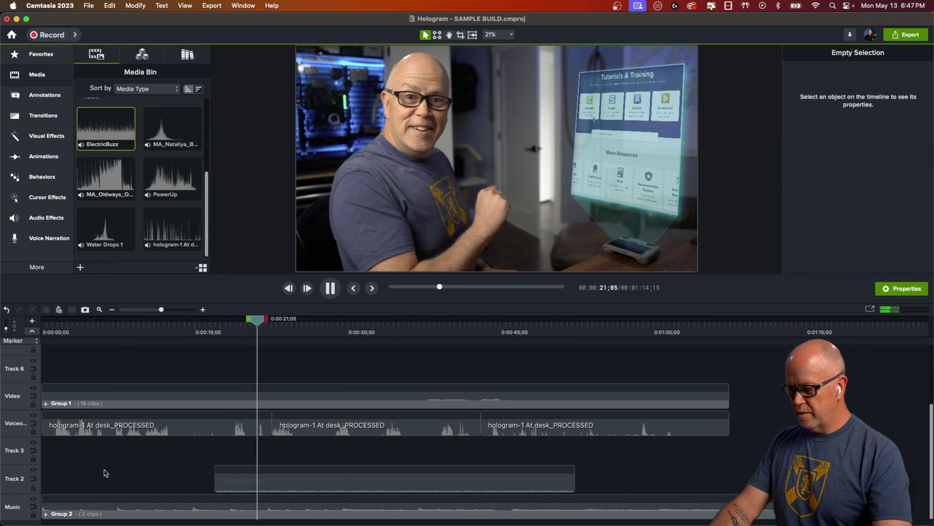
pyautogui.press('space')
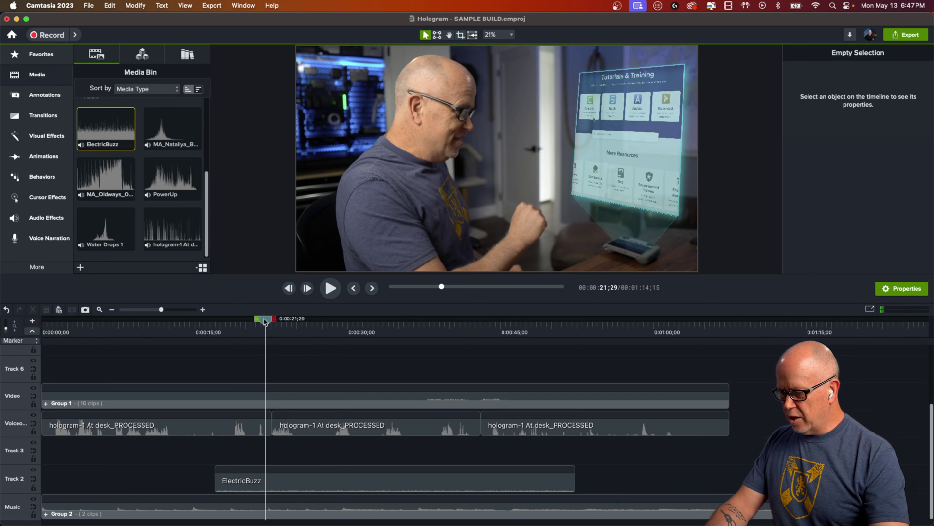
# Trim the end of the ElectricBuzz clip to 0:00:50;17, where the hologram is swiped away, and play through the cut.
pyautogui.moveTo(266, 321); pyautogui.dragTo(556, 378)
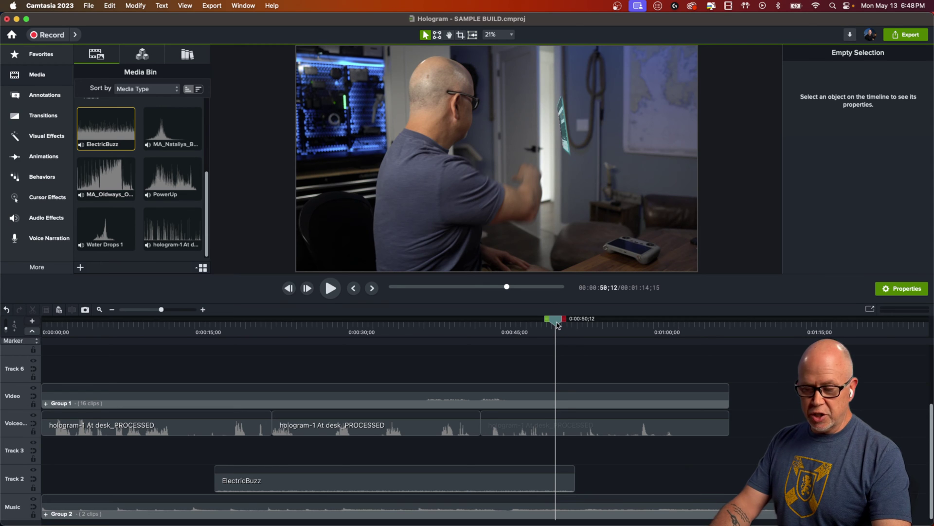
pyautogui.moveTo(557, 325); pyautogui.dragTo(559, 327)
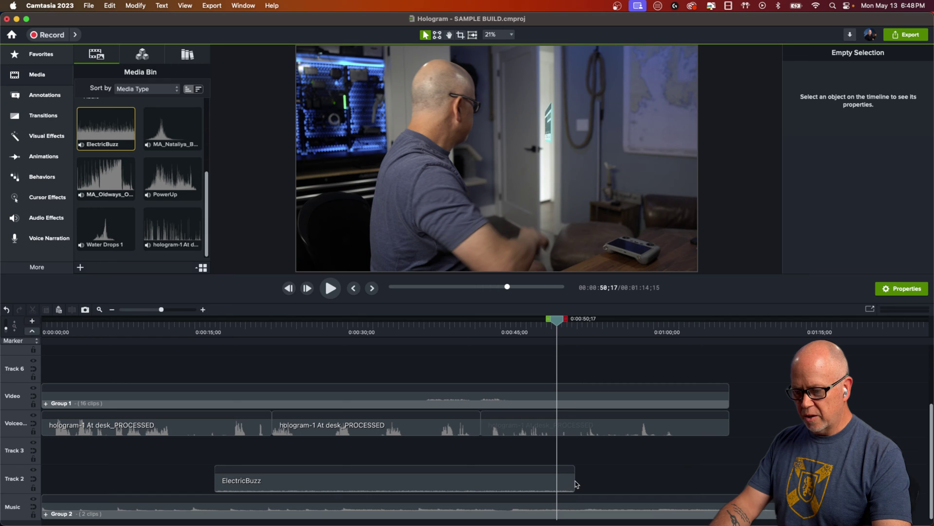
pyautogui.moveTo(573, 481); pyautogui.dragTo(556, 482)
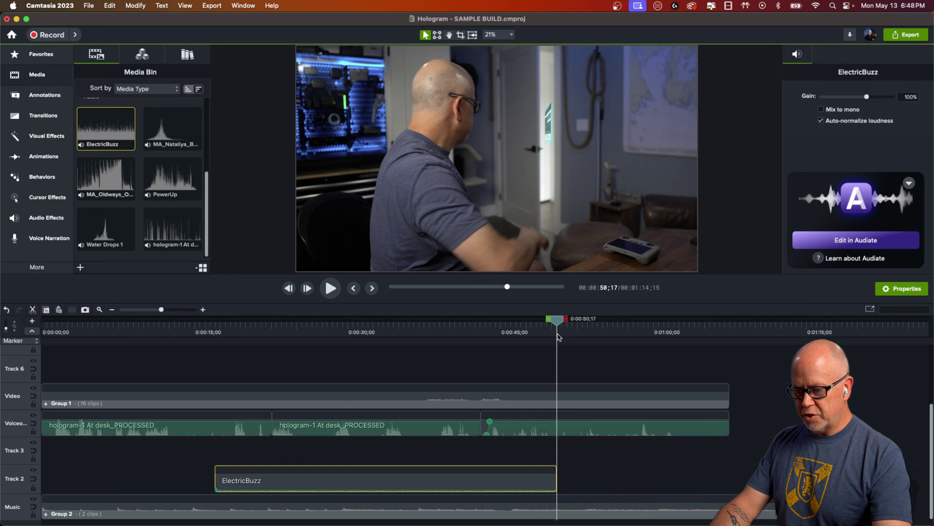
pyautogui.click(541, 332)
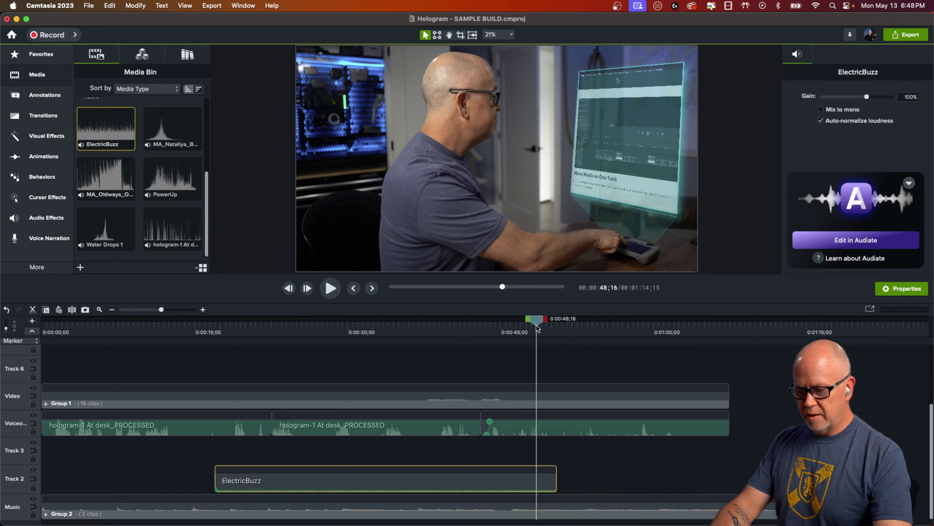
pyautogui.press('space')
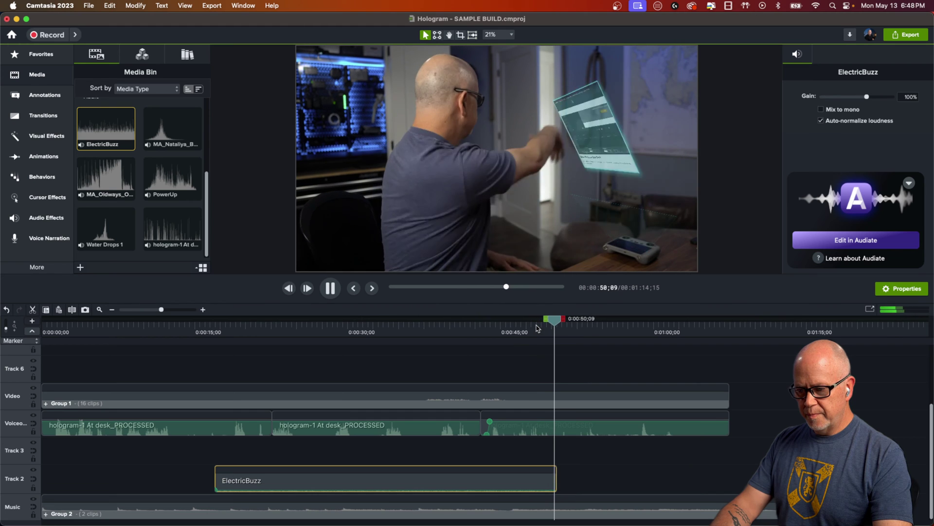
pyautogui.press('space')
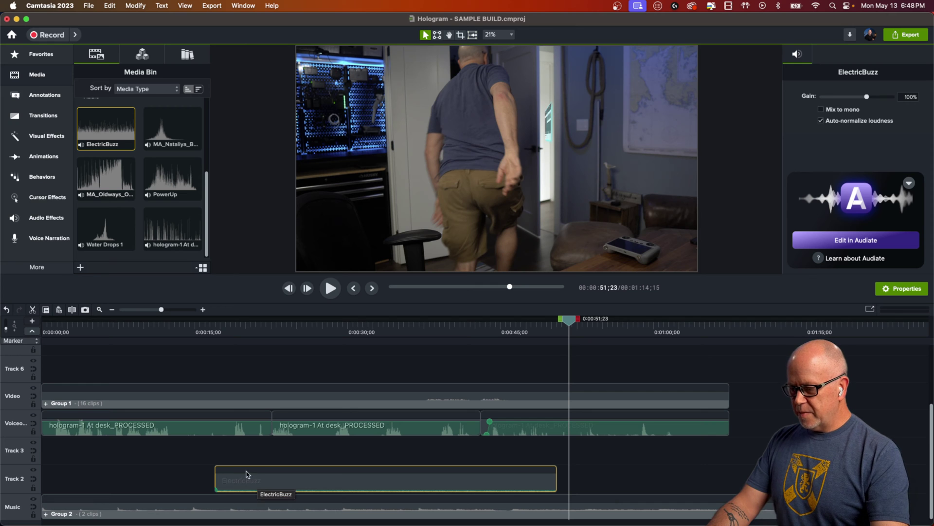
# Add the PowerUp sound to Track 3 at 0:00:16;25, just before the hologram appears, and increase Track 3's height.
pyautogui.click(222, 332)
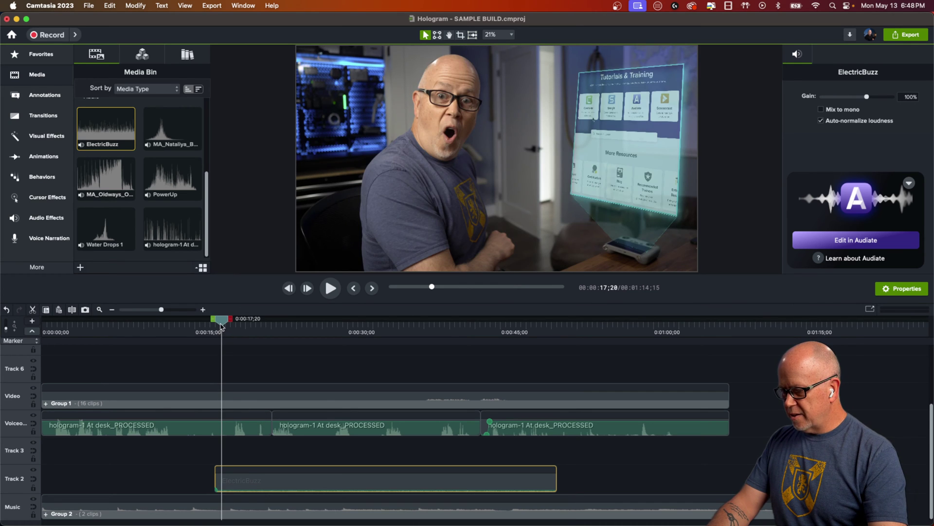
pyautogui.moveTo(222, 326); pyautogui.dragTo(213, 365)
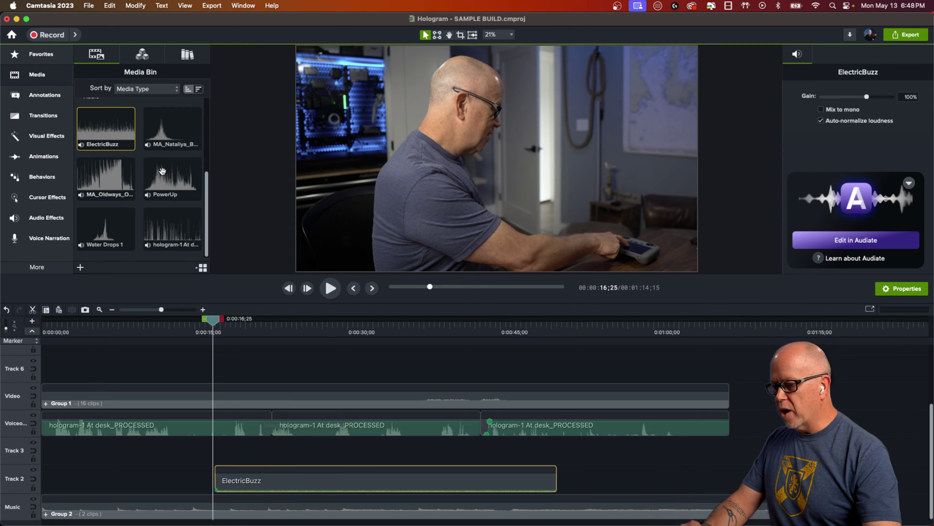
pyautogui.moveTo(162, 171); pyautogui.dragTo(216, 455)
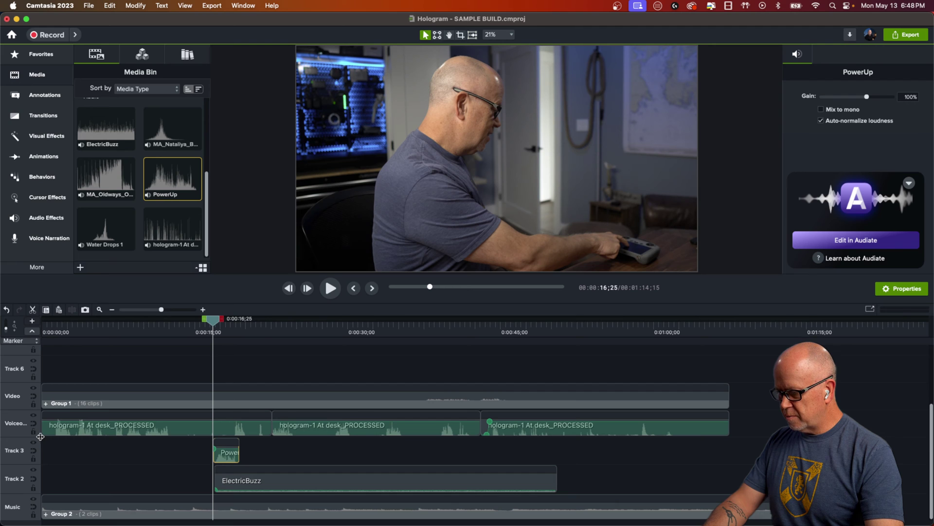
pyautogui.moveTo(41, 437); pyautogui.dragTo(43, 416)
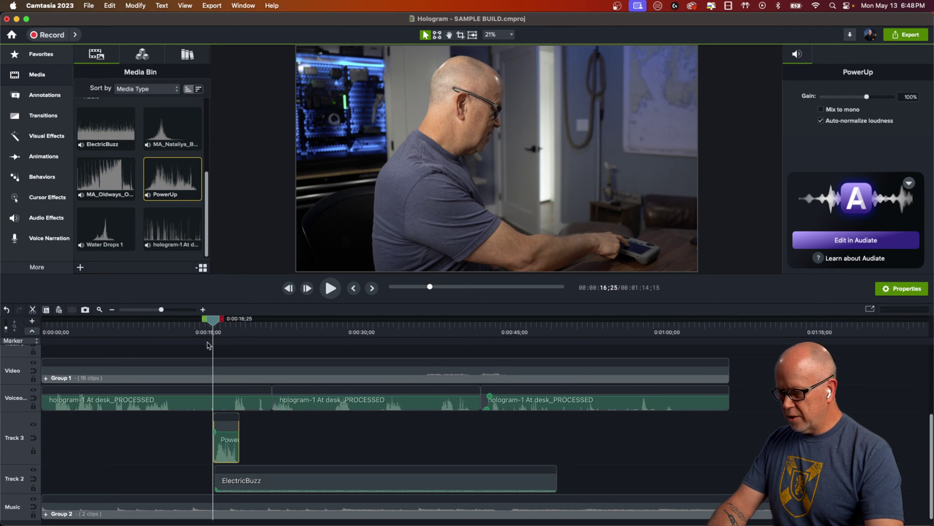
# Play from 0:00:16;01 through the PowerUp clip to check its level, and lower the clip's volume.
pyautogui.moveTo(213, 322); pyautogui.dragTo(205, 322)
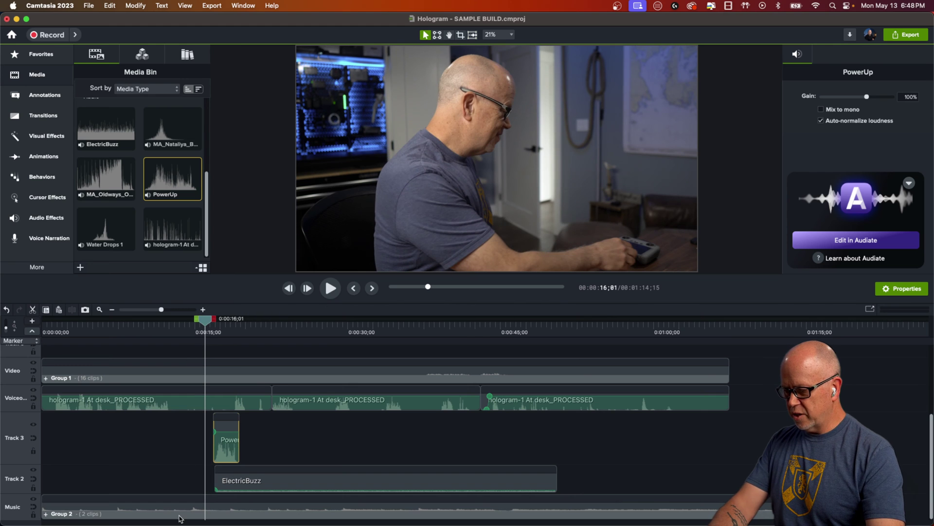
pyautogui.press('space')
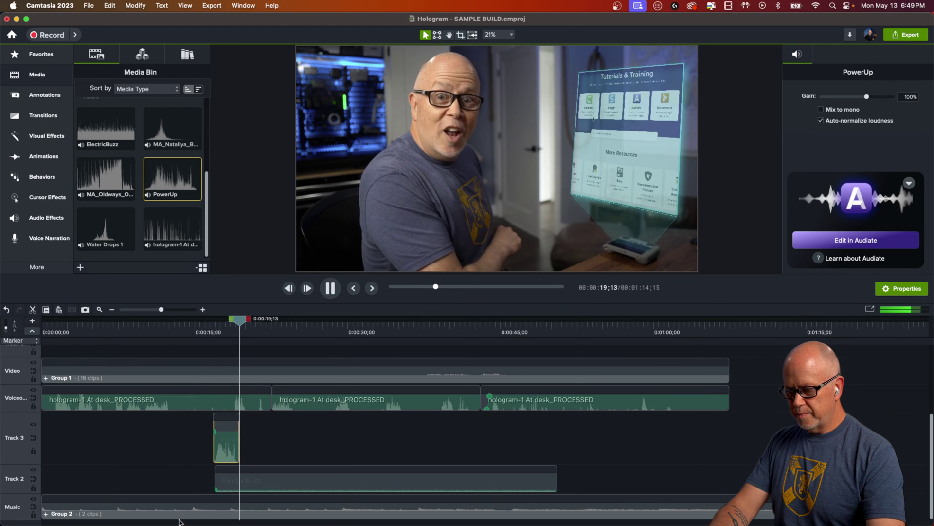
pyautogui.press('space')
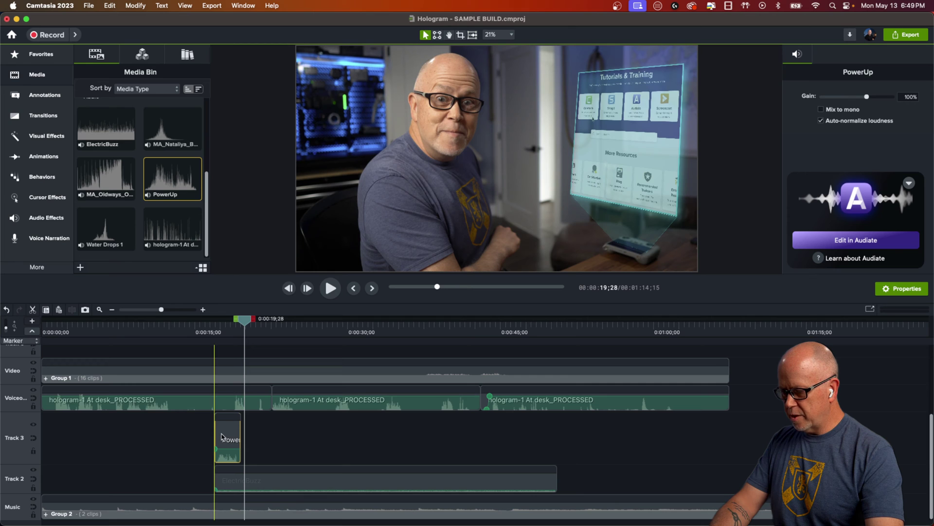
# Turn off timeline snapping and shift the PowerUp clip to start slightly before the ElectricBuzz clip.
pyautogui.click(212, 6)
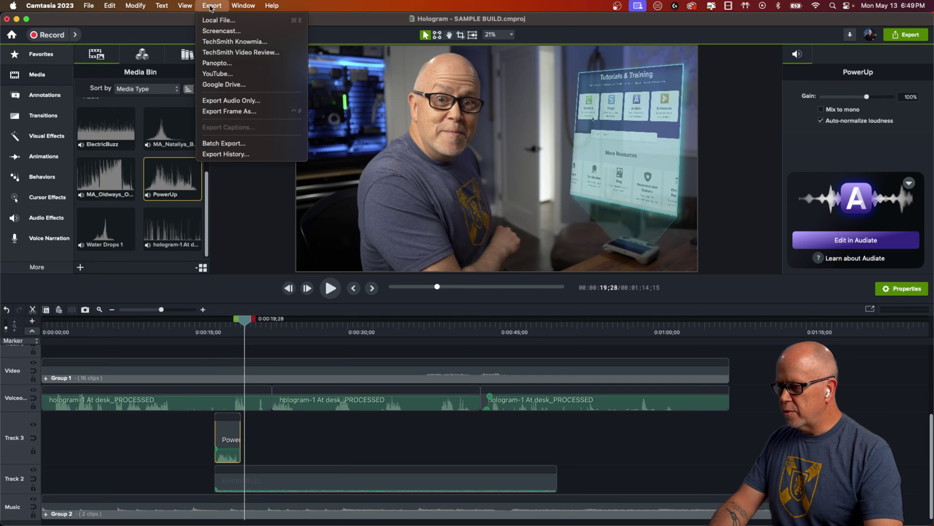
pyautogui.moveTo(186, 6)
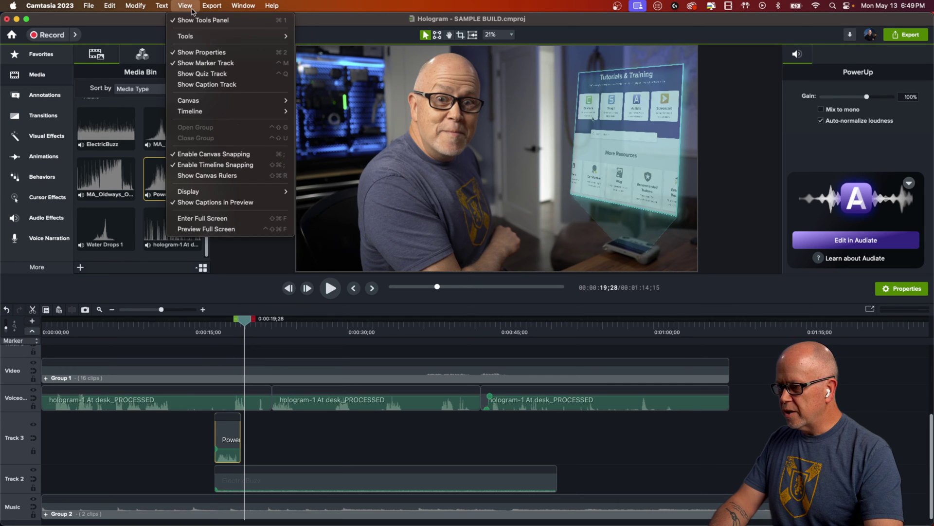
pyautogui.click(203, 164)
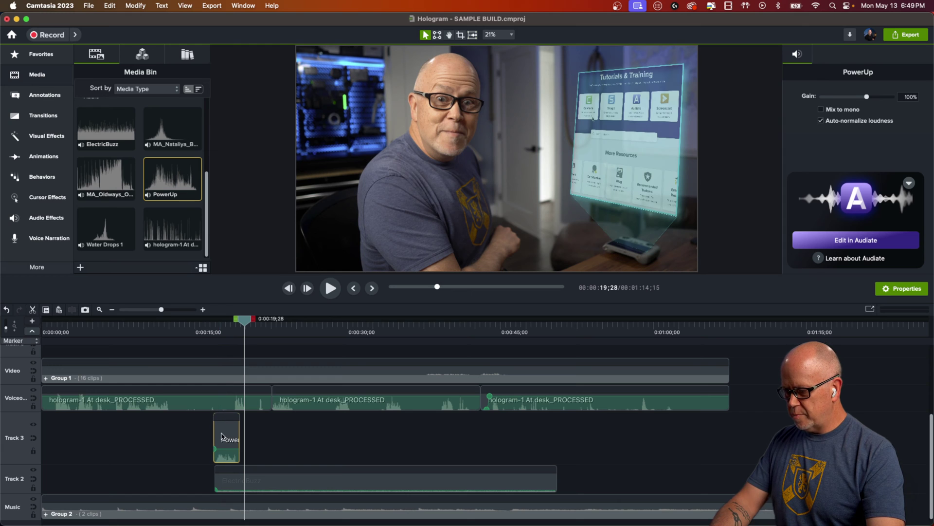
# Fine-tune the PowerUp clip's start just ahead of the ElectricBuzz clip and replay the section to check its timing.
pyautogui.click(202, 333)
pyautogui.press('space')
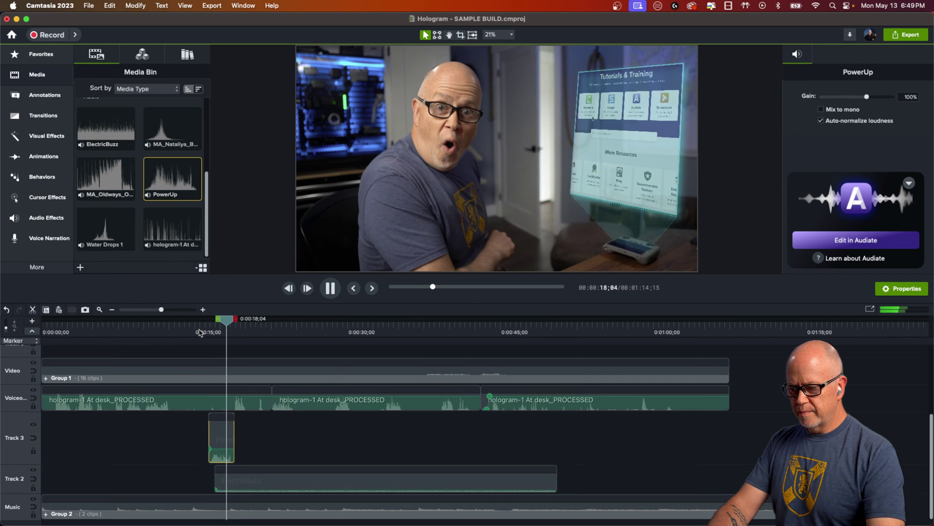
pyautogui.press('space')
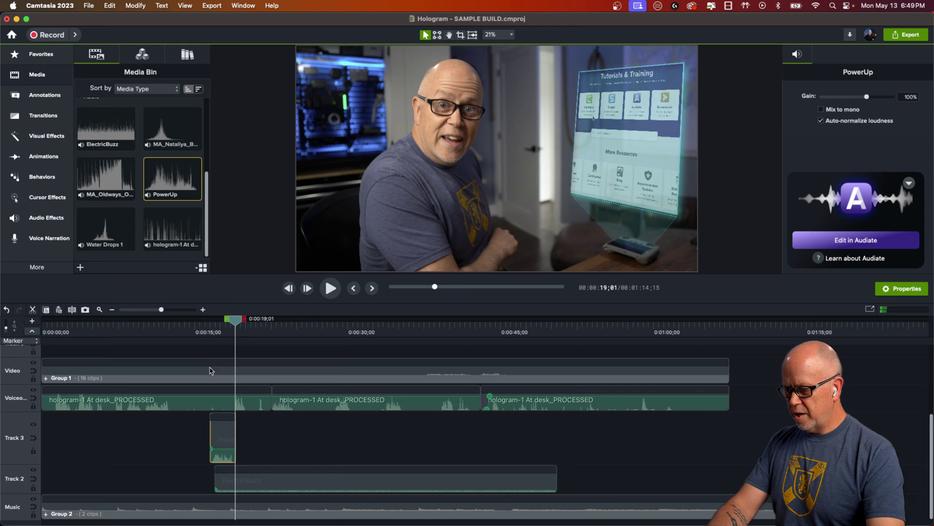
pyautogui.click(201, 331)
pyautogui.press('space')
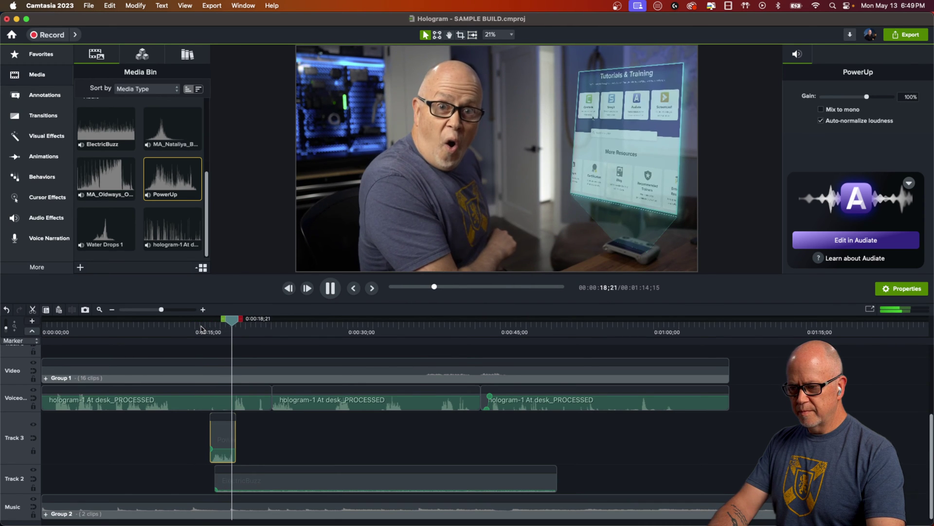
pyautogui.press('space')
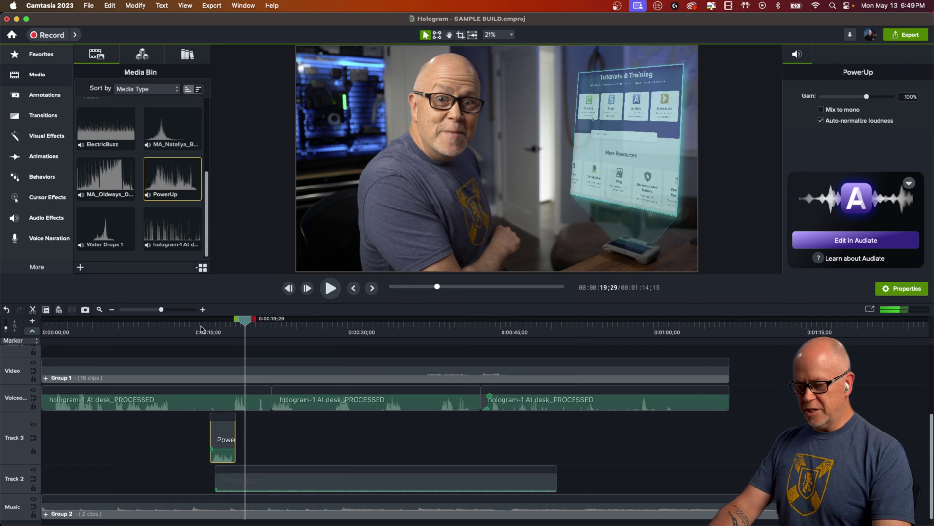
# Play on to the hologram touch at 0:00:25;00 and add the Water Drops 1 sound to Track 3 there.
pyautogui.press('space')
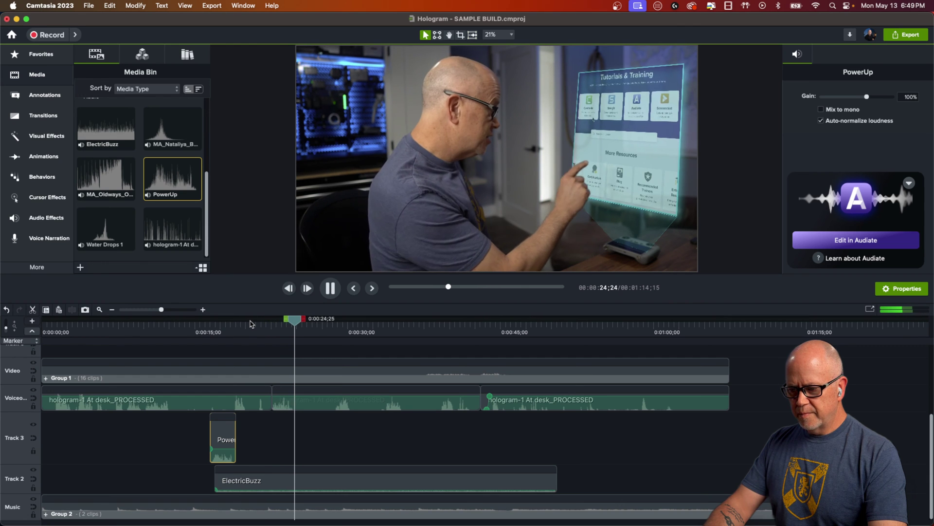
pyautogui.press('space')
pyautogui.moveTo(300, 324)
pyautogui.mouseDown()
pyautogui.moveTo(288, 325)
pyautogui.moveTo(299, 327)
pyautogui.mouseUp()
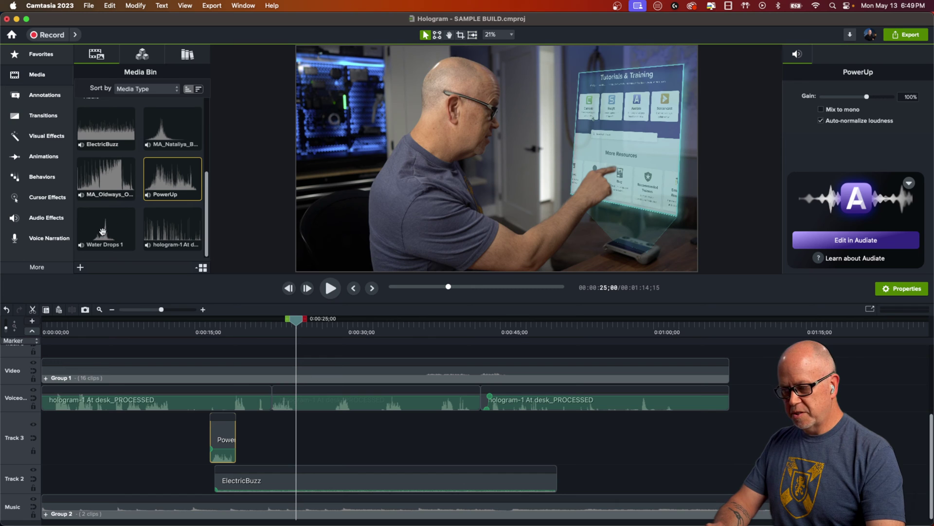
pyautogui.moveTo(103, 224)
pyautogui.mouseDown()
pyautogui.moveTo(309, 432)
pyautogui.moveTo(297, 430)
pyautogui.mouseUp()
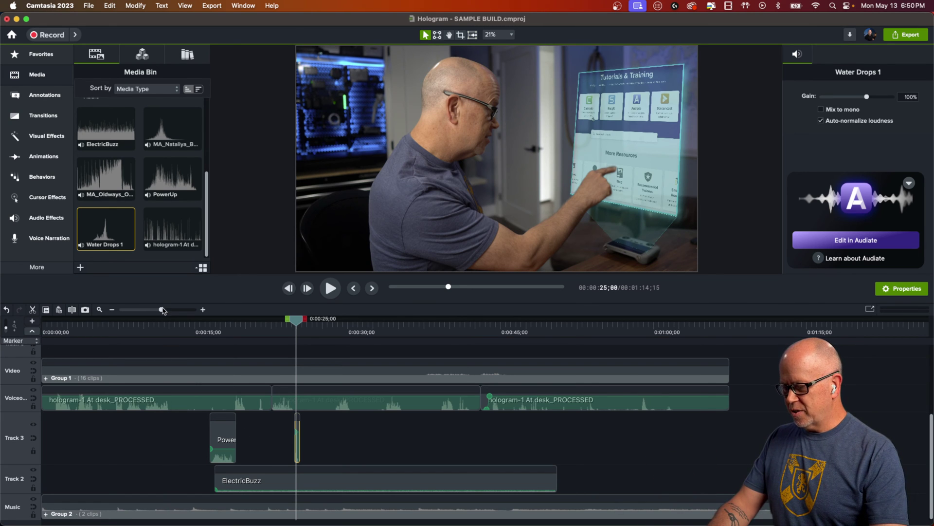
pyautogui.moveTo(161, 310); pyautogui.dragTo(180, 327)
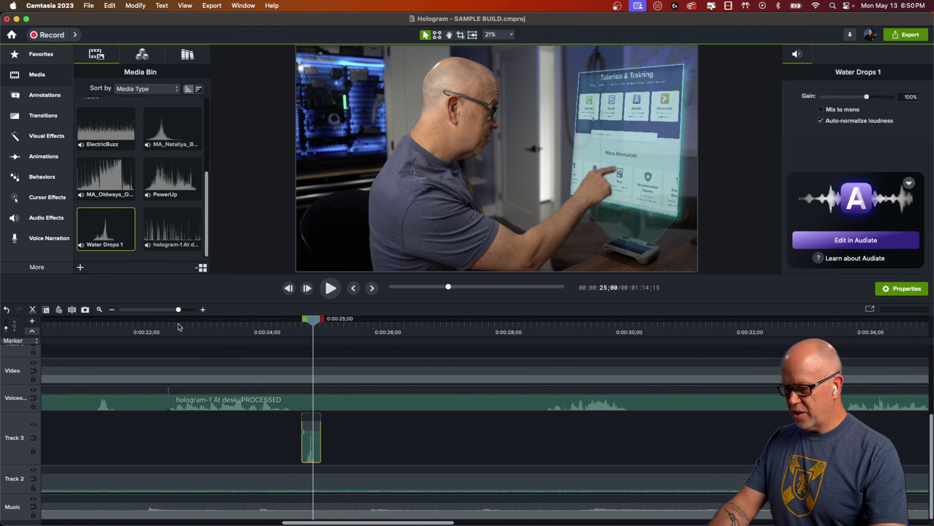
# Play repeatedly across the Water Drops 1 clip from about 0:00:24 to check its sync and level, and lower its volume.
pyautogui.click(269, 333)
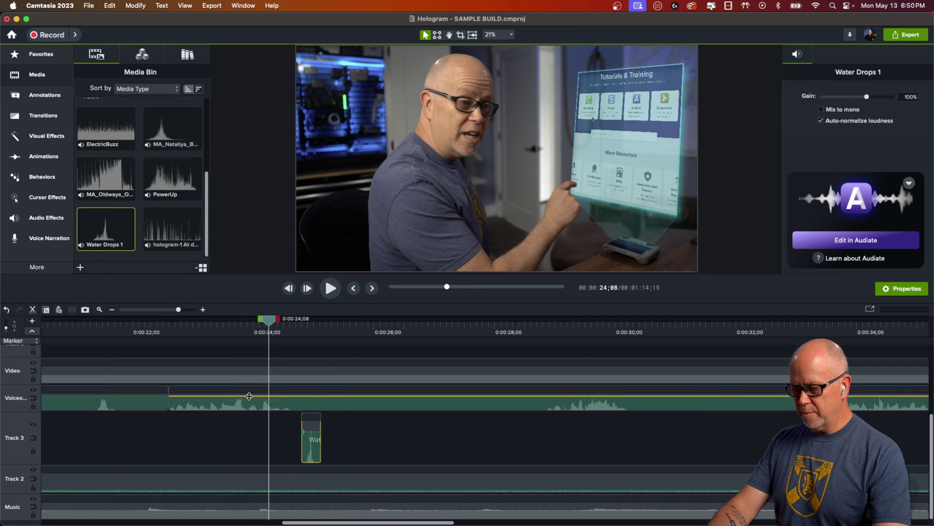
pyautogui.press('space')
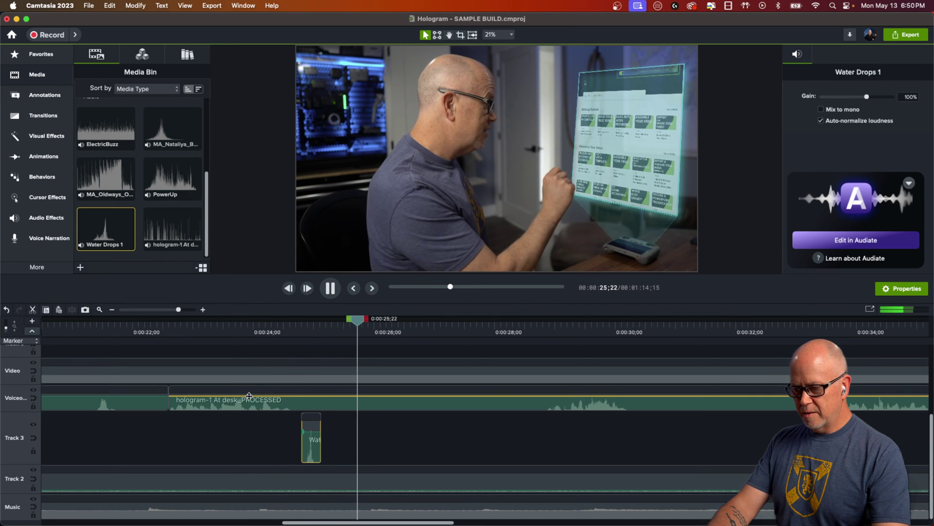
pyautogui.press('space')
pyautogui.click(282, 333)
pyautogui.press('space')
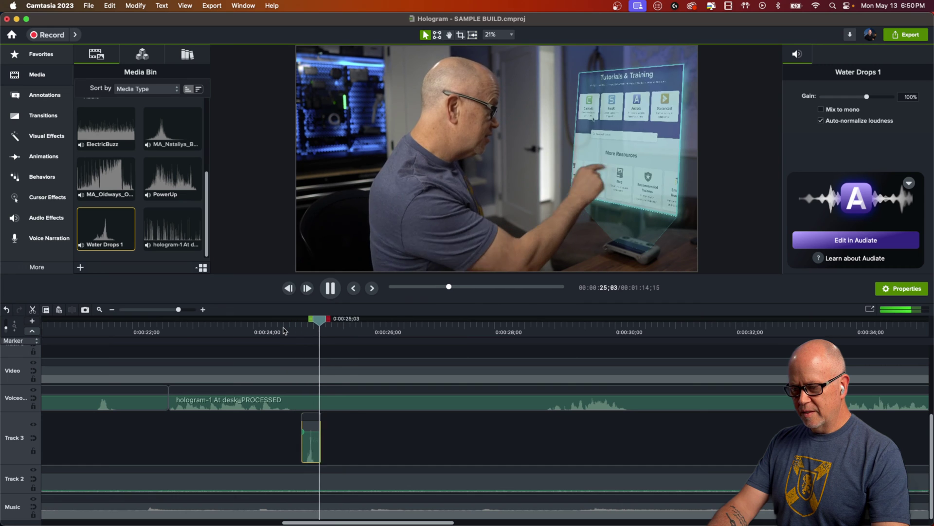
pyautogui.press('space')
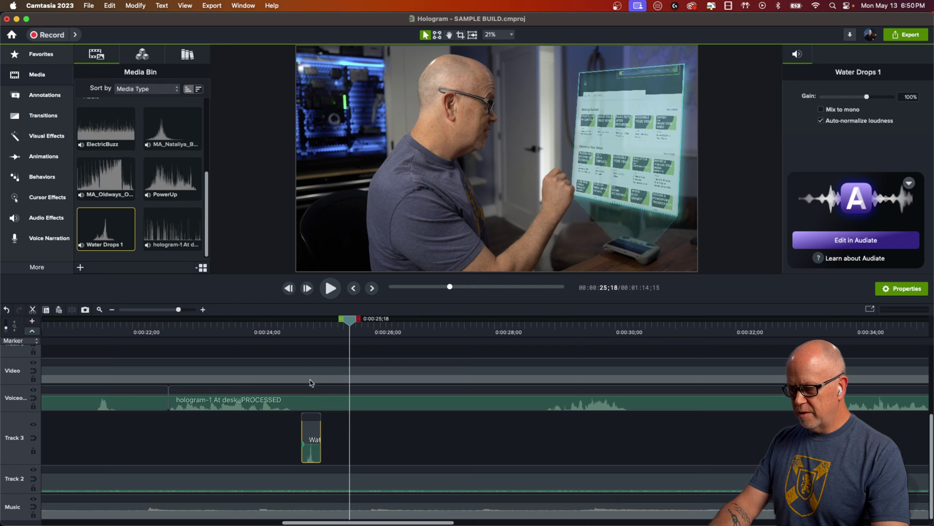
pyautogui.click(268, 330)
pyautogui.press('space')
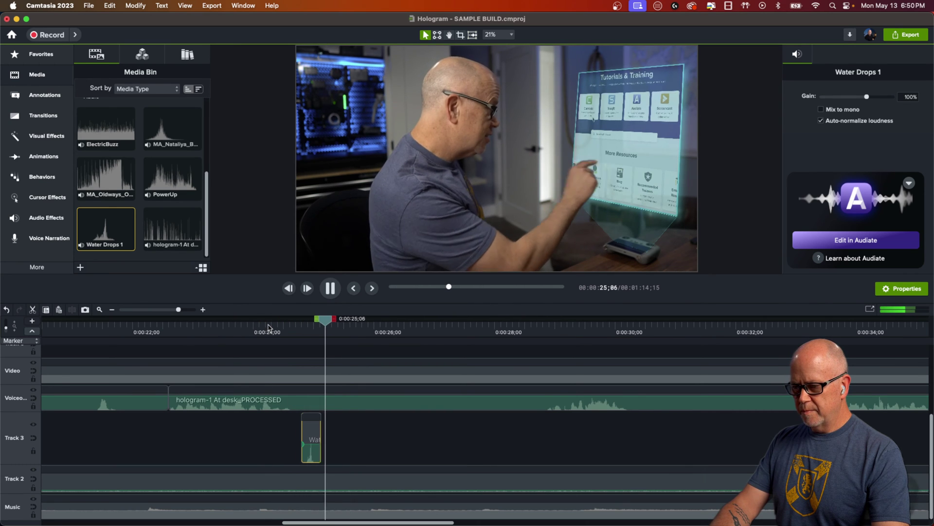
pyautogui.press('space')
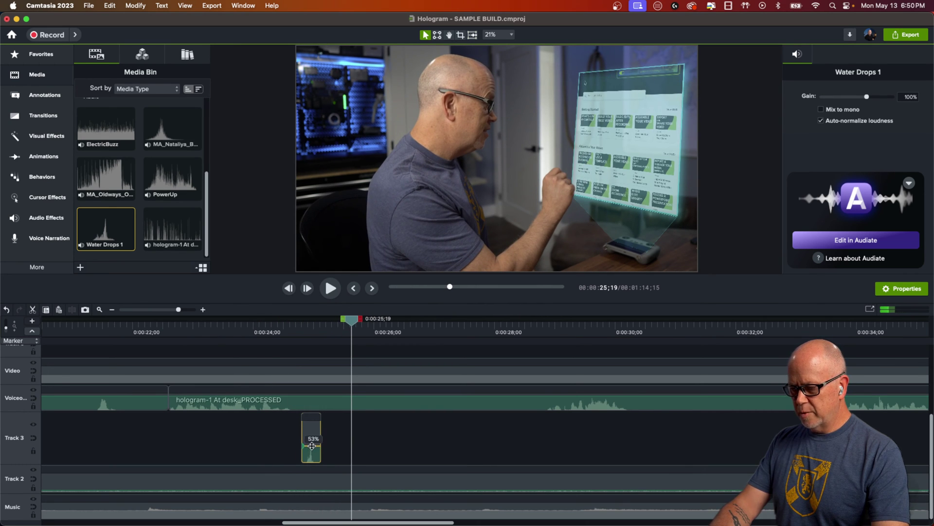
pyautogui.click(280, 333)
pyautogui.press('space')
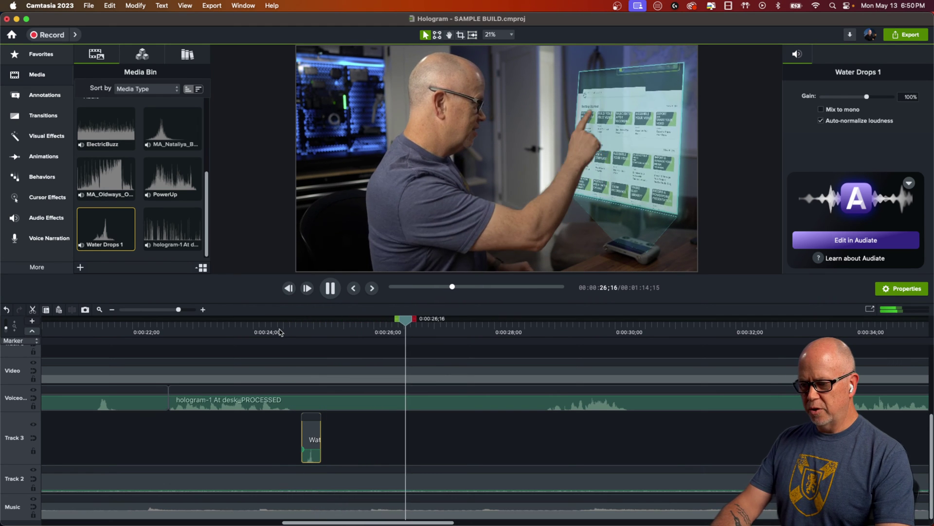
pyautogui.press('space')
# Add SFX_Woosh IN from the user sound-effects library to Track 3 near 0:00:26;07, where the first scroll swipe begins.
pyautogui.moveTo(449, 322); pyautogui.dragTo(393, 351)
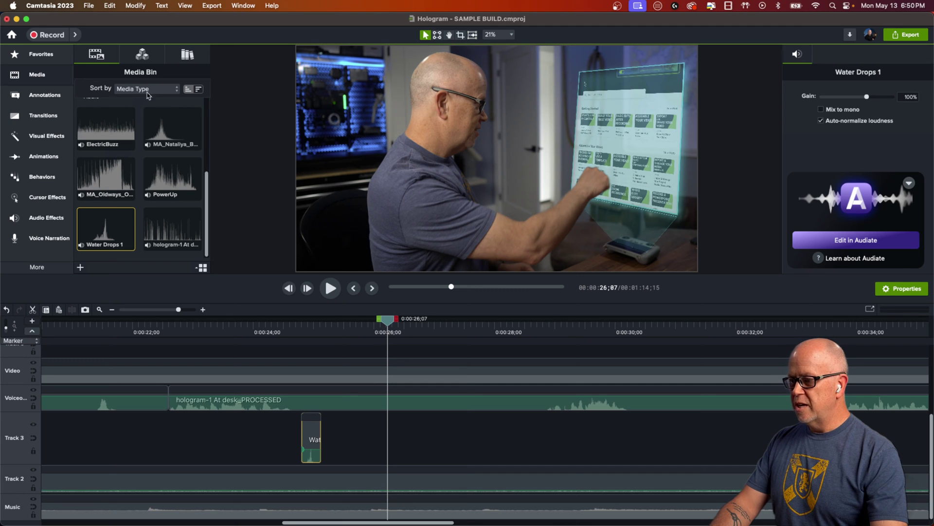
pyautogui.click(188, 56)
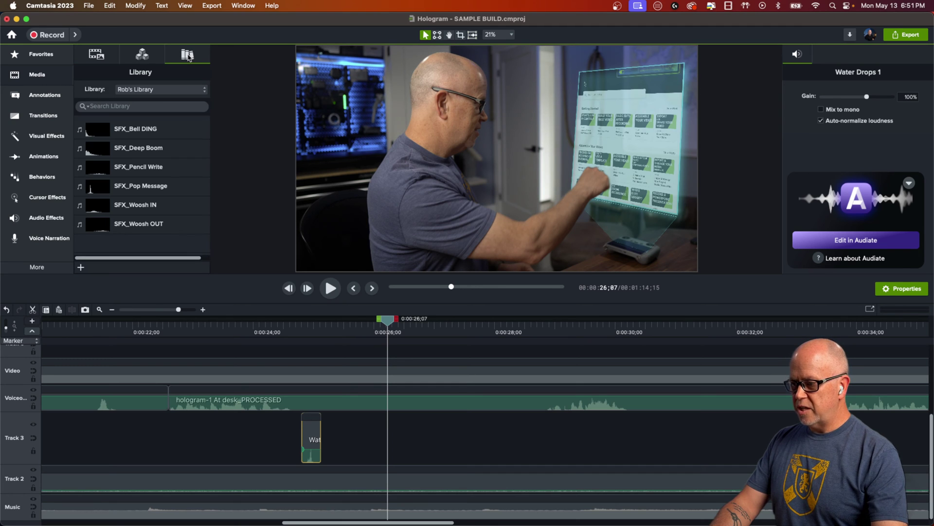
pyautogui.click(130, 90)
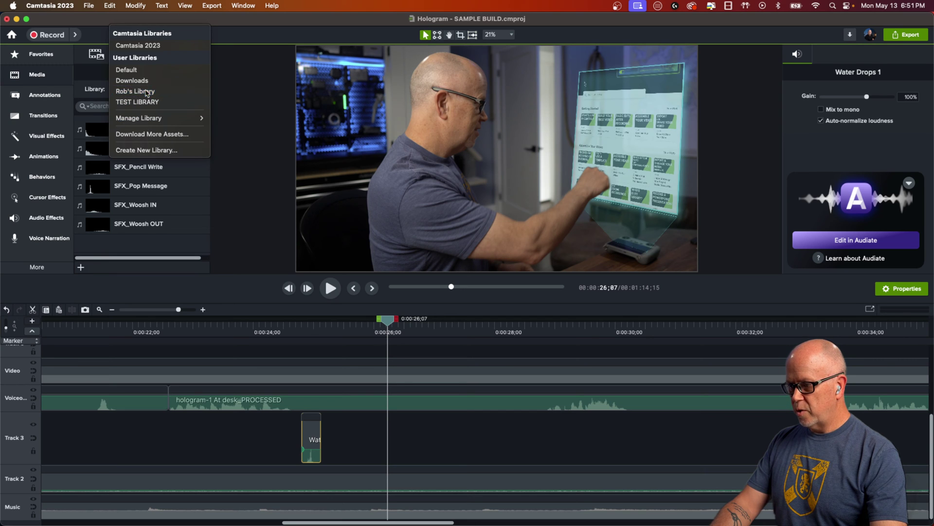
pyautogui.click(146, 92)
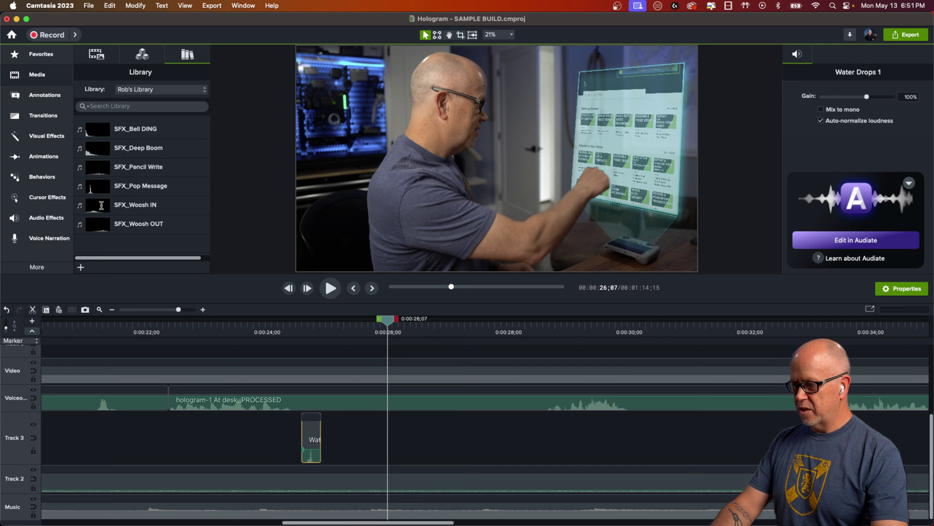
pyautogui.moveTo(101, 204); pyautogui.dragTo(384, 446)
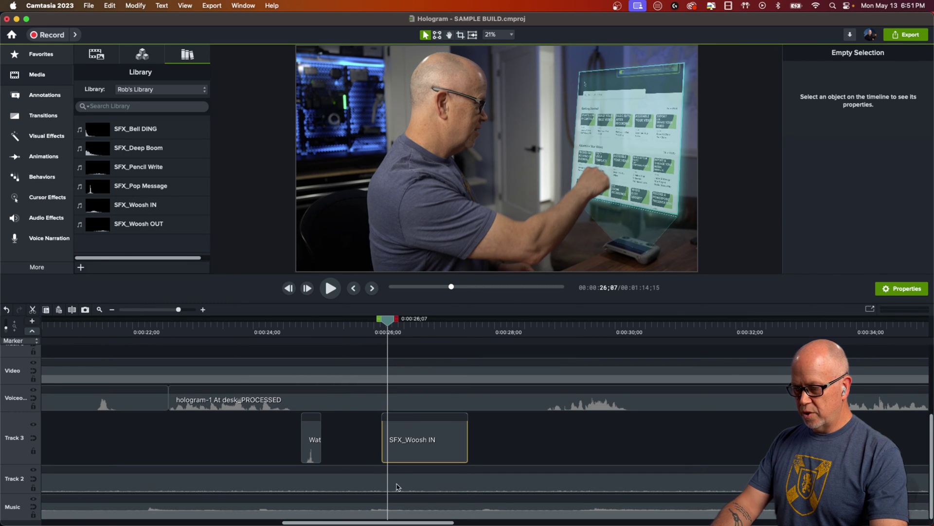
# Shift the SFX_Woosh IN clip slightly earlier to match the first swipe and play through both swipes to check the timing.
pyautogui.click(352, 328)
pyautogui.press('space')
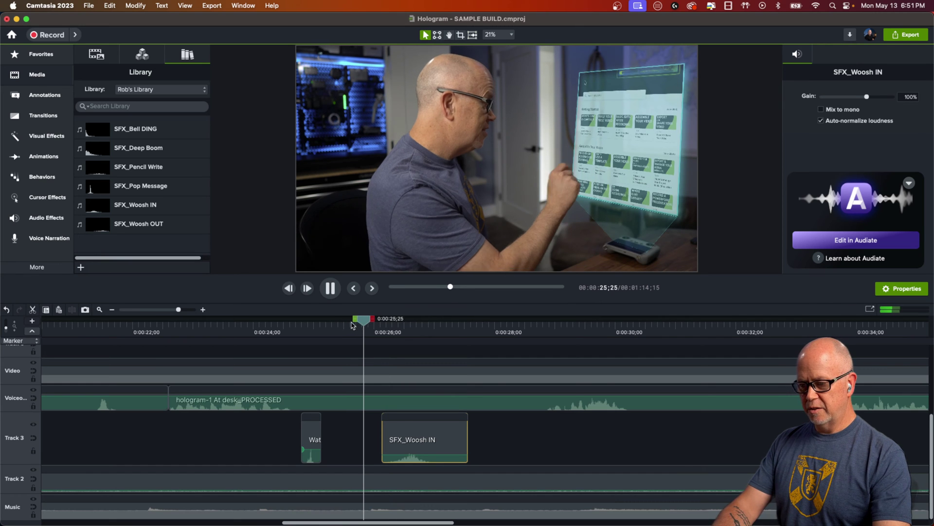
pyautogui.press('space')
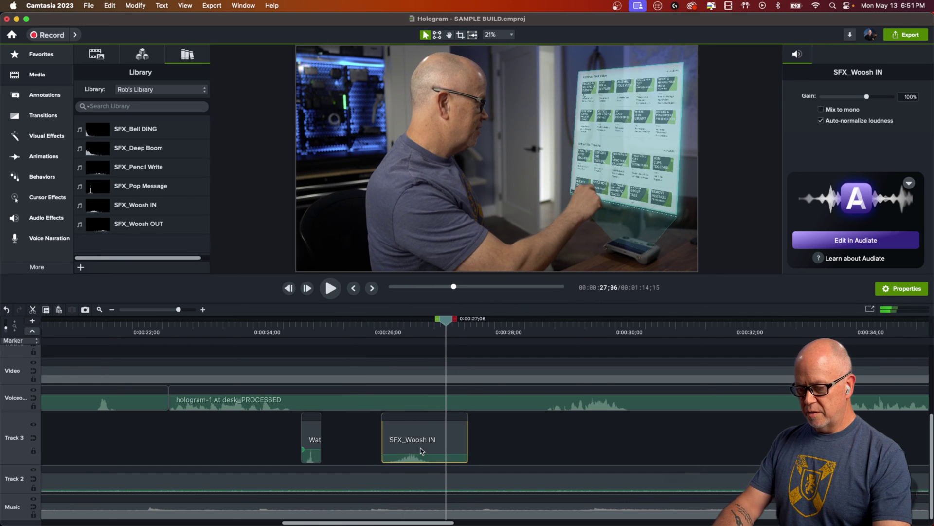
pyautogui.moveTo(422, 440); pyautogui.dragTo(414, 439)
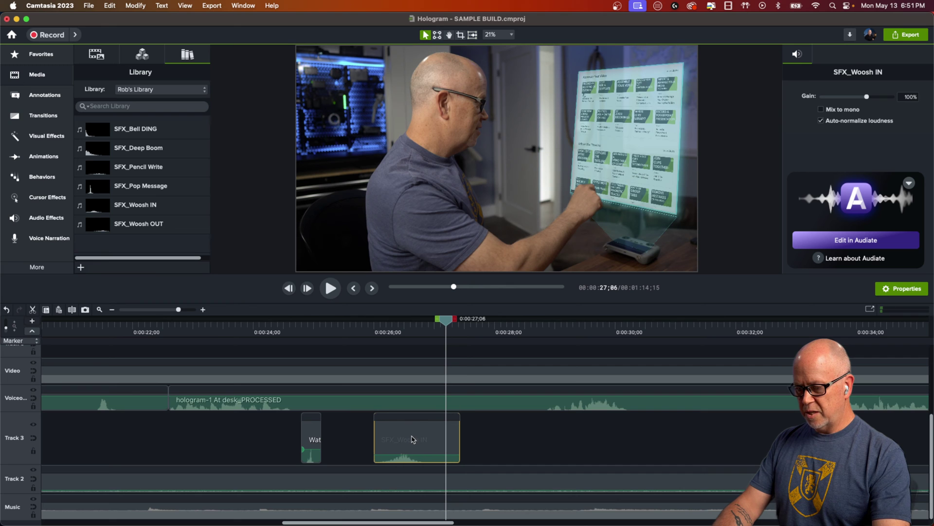
pyautogui.click(365, 329)
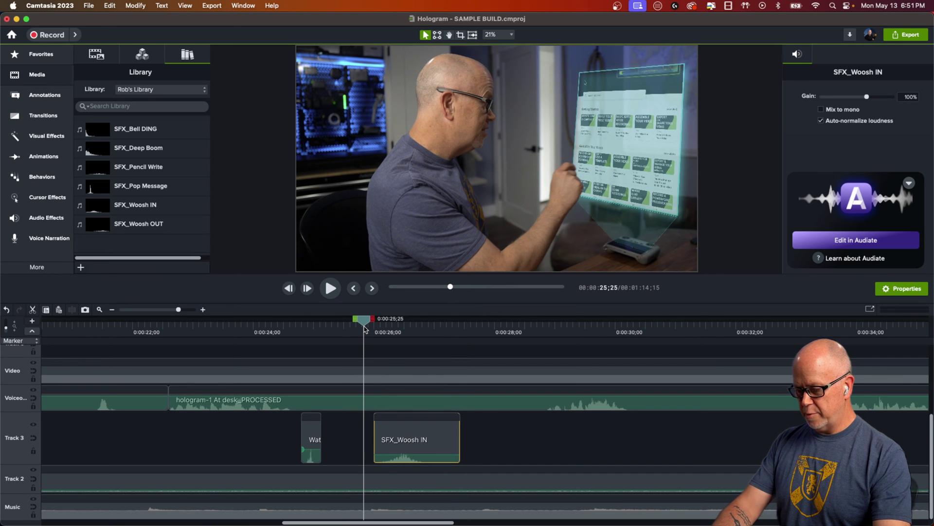
pyautogui.press('space')
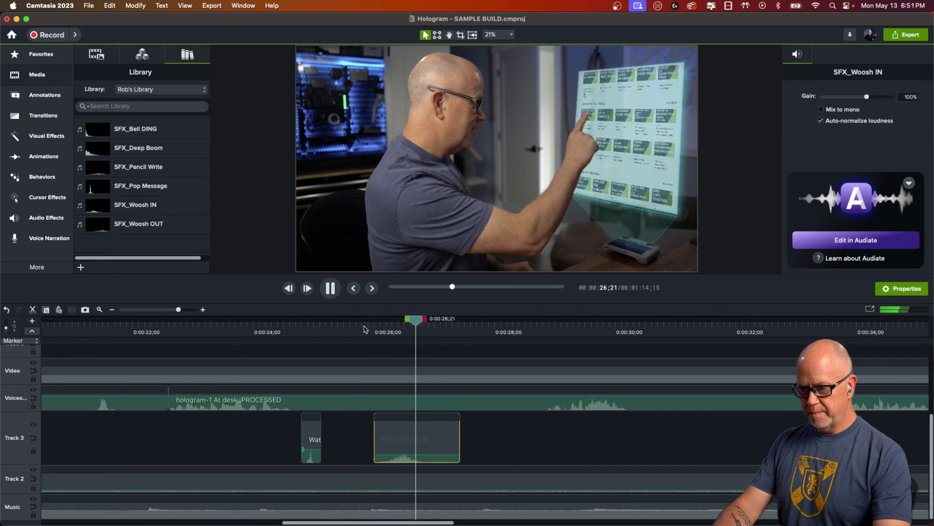
pyautogui.press('space')
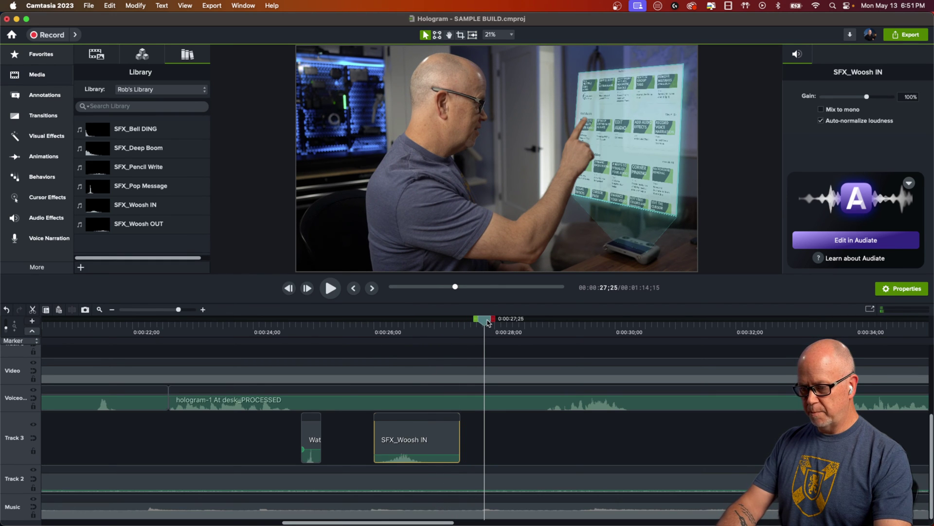
pyautogui.moveTo(487, 322); pyautogui.dragTo(363, 321)
pyautogui.press('space')
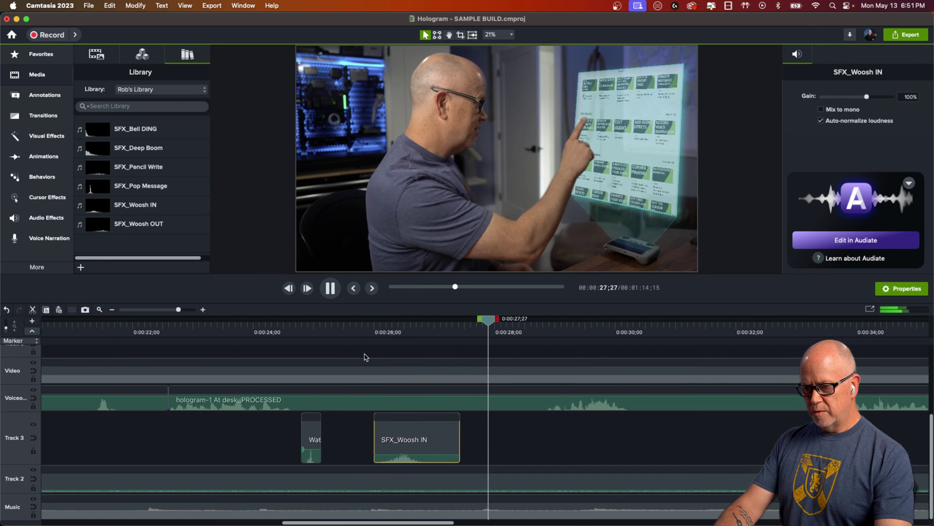
pyautogui.press('space')
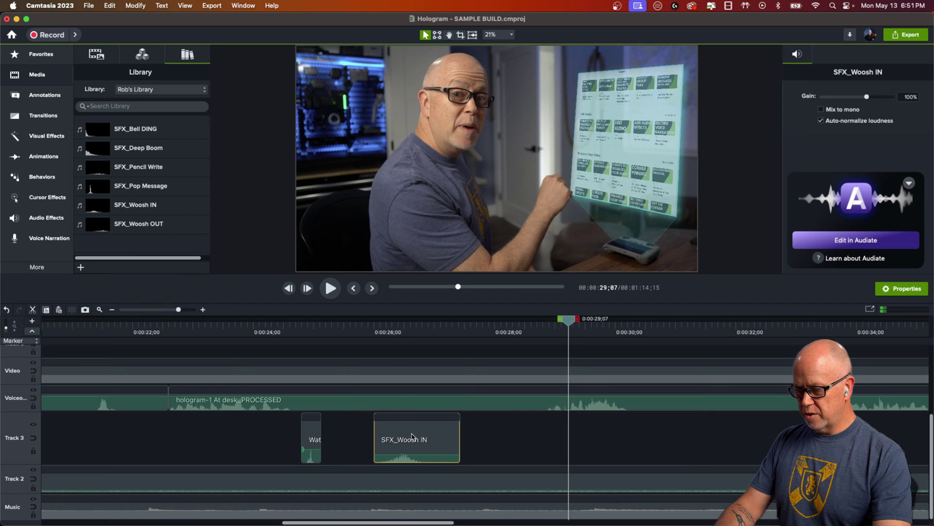
# Paste a copy of the SFX_Woosh IN clip at 0:00:27;24 for the second swipe and move it back against the first clip.
pyautogui.click(465, 438)
pyautogui.click(451, 440)
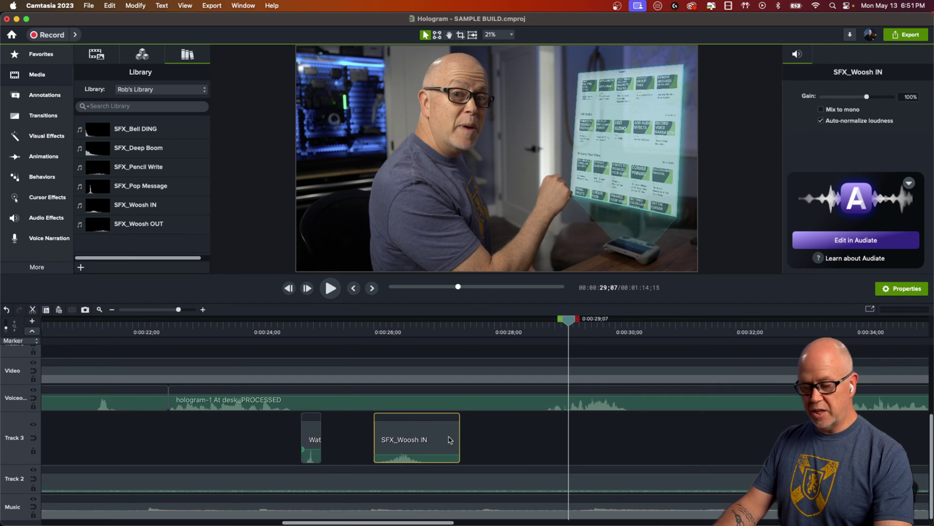
pyautogui.click(483, 334)
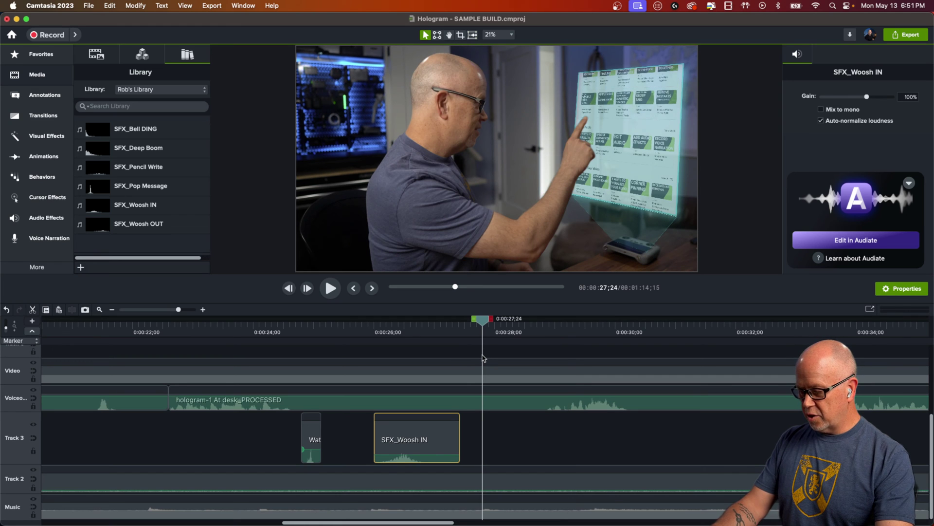
pyautogui.press('super+v')
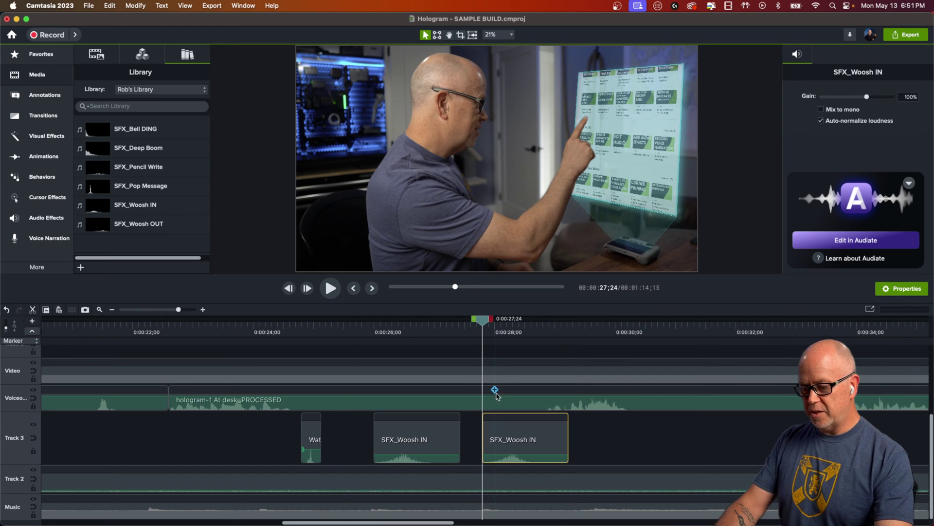
pyautogui.moveTo(546, 439); pyautogui.dragTo(524, 444)
# Play both SFX_Woosh IN clips from 0:00:25;26 and trim the end of the first clip to make room for the second.
pyautogui.click(367, 332)
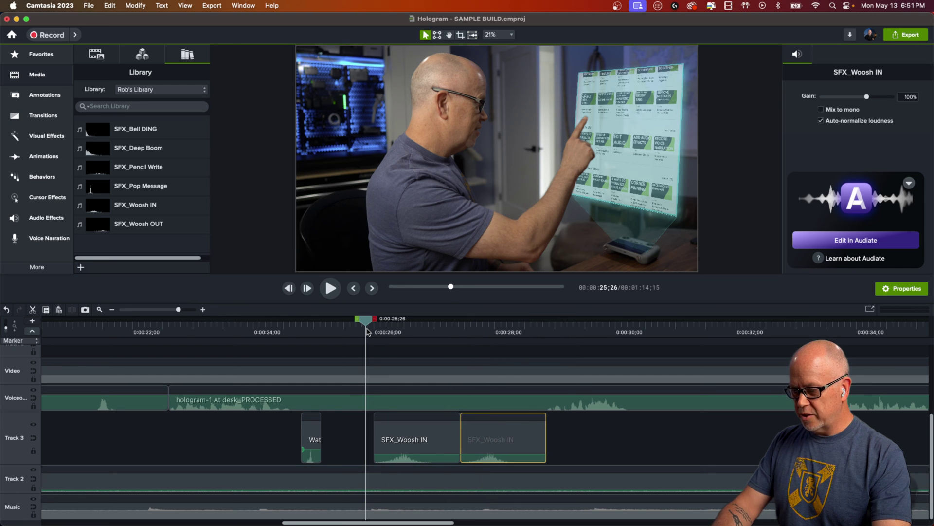
pyautogui.press('space')
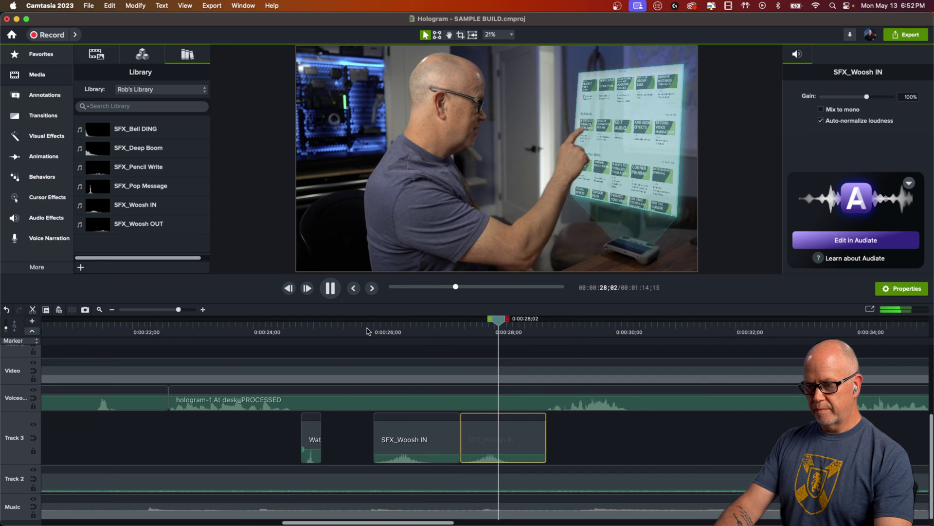
pyautogui.press('space')
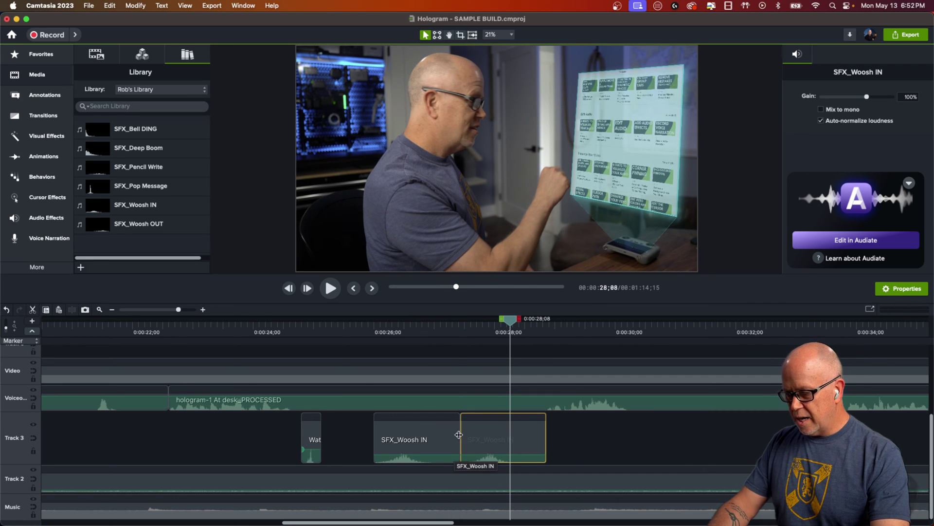
pyautogui.moveTo(459, 435); pyautogui.dragTo(437, 437)
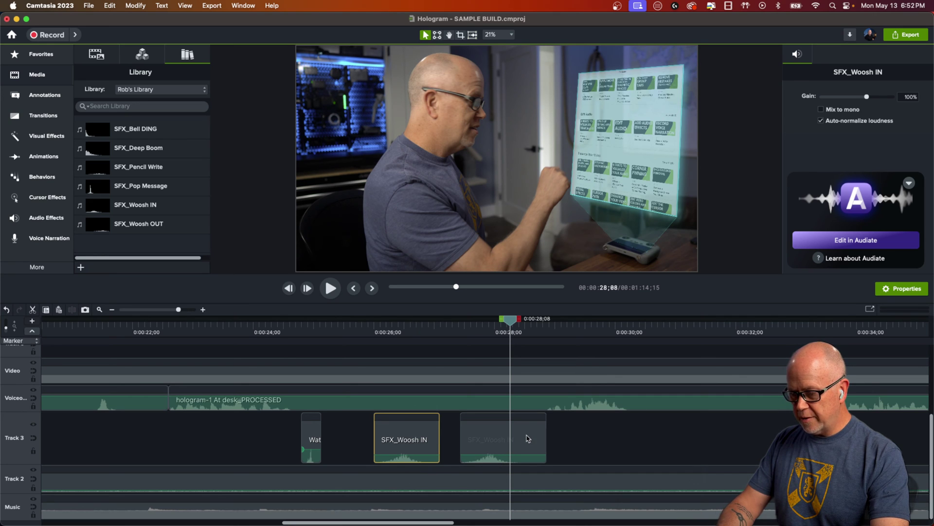
# Move the second SFX_Woosh IN clip back against the trimmed first one and play through both swipes to check the timing.
pyautogui.moveTo(528, 438); pyautogui.dragTo(507, 438)
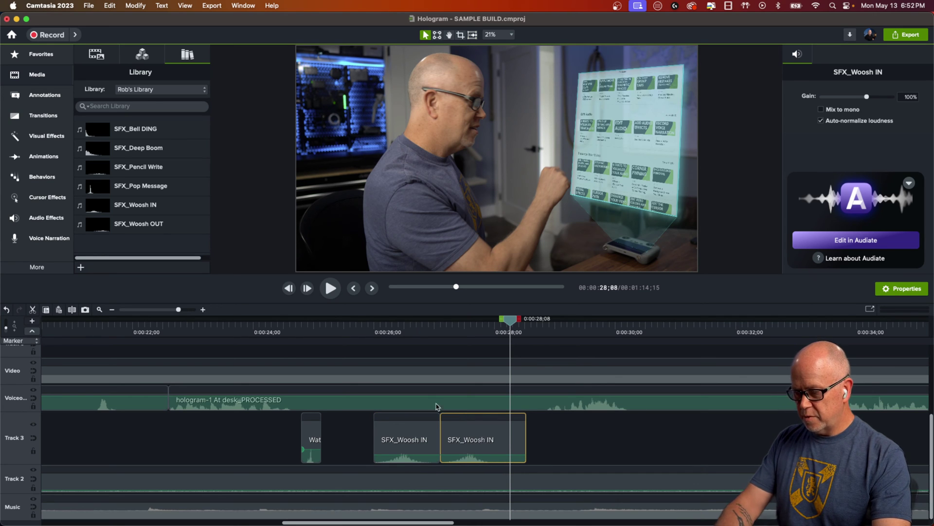
pyautogui.click(362, 327)
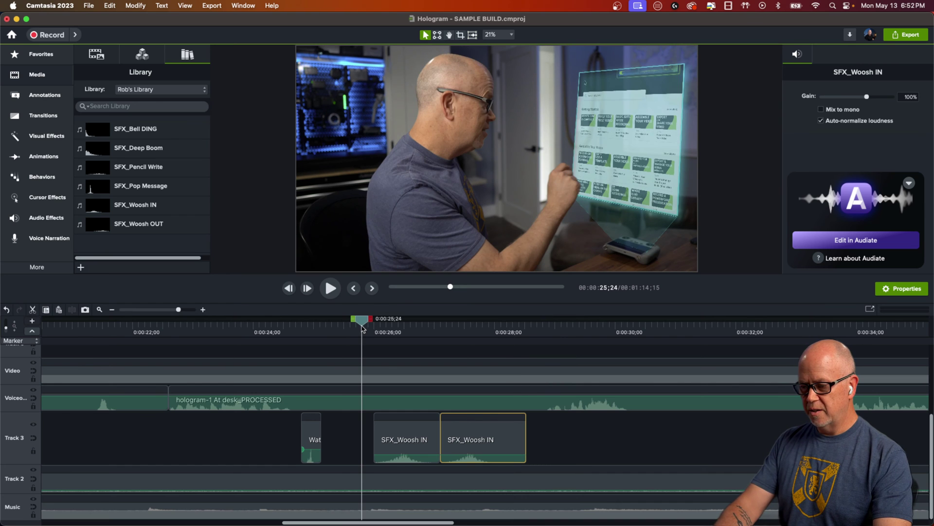
pyautogui.press('space')
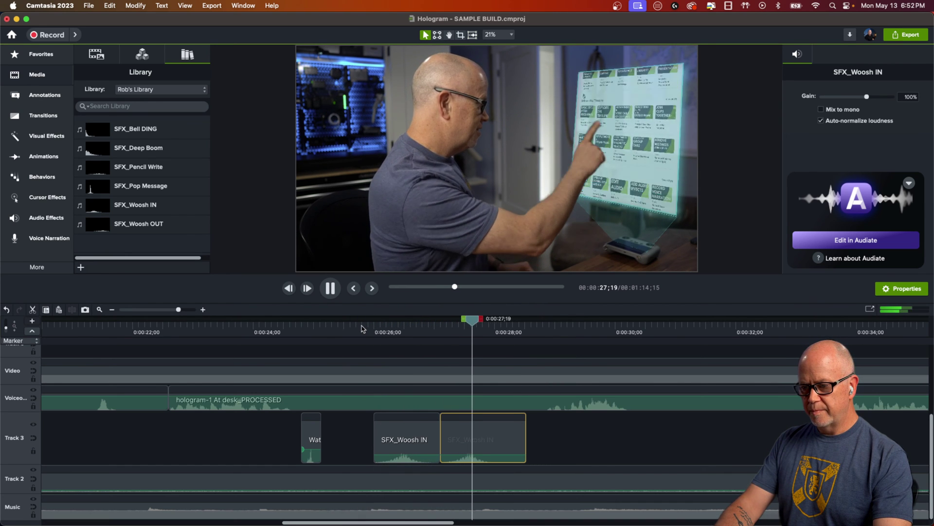
pyautogui.press('space')
pyautogui.click(370, 329)
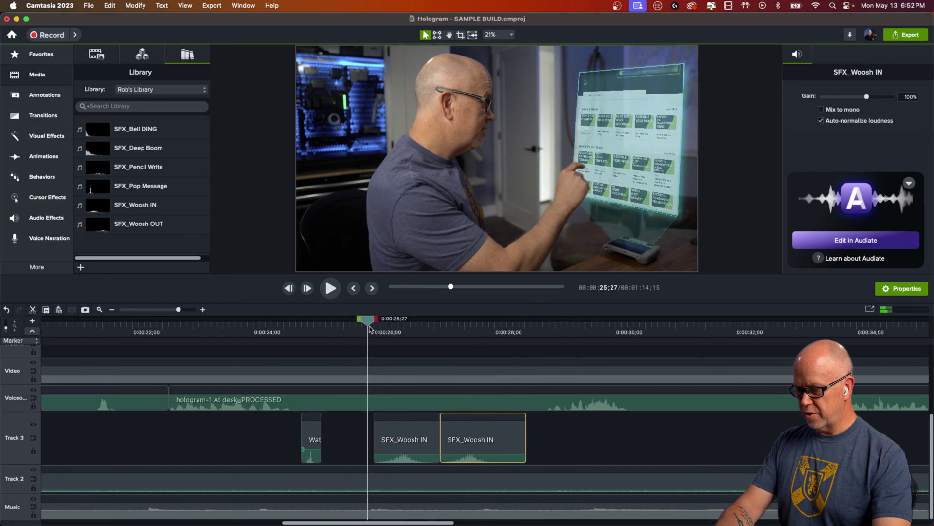
pyautogui.press('space')
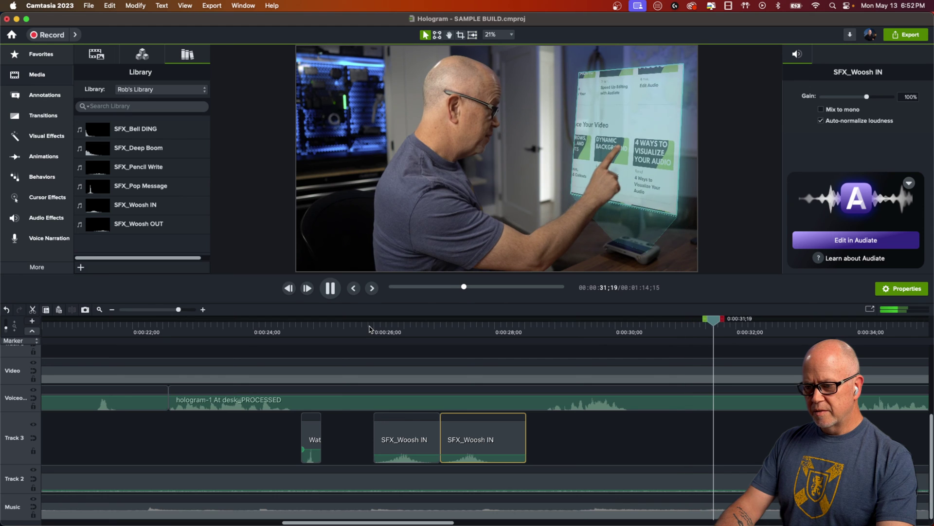
pyautogui.press('space')
# Play the section from 0:00:29;00 onward to locate the next hologram tap that needs a sound effect.
pyautogui.click(555, 329)
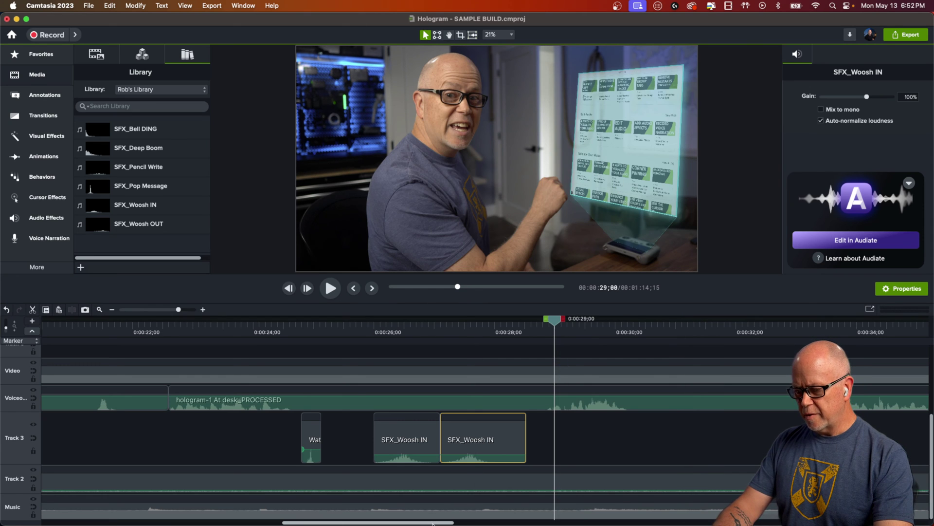
pyautogui.moveTo(435, 522); pyautogui.dragTo(475, 522)
pyautogui.click(394, 446)
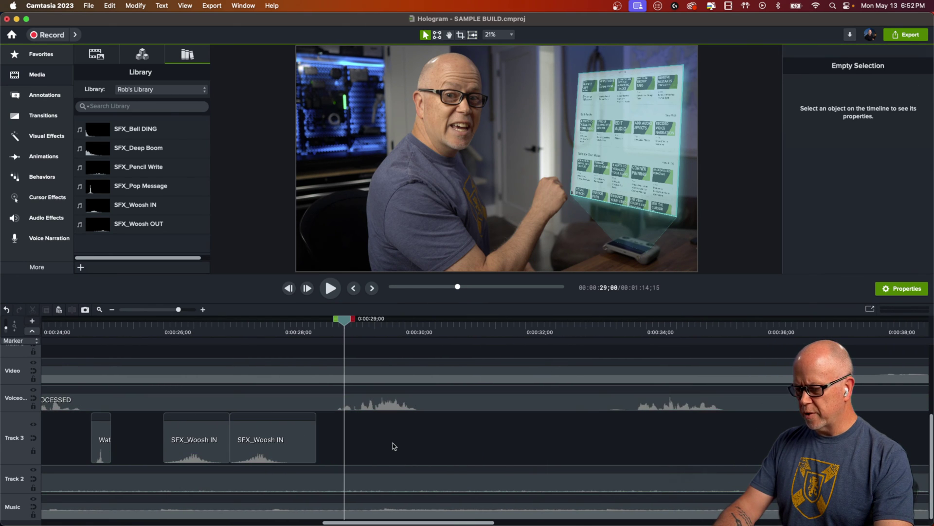
pyautogui.press('space')
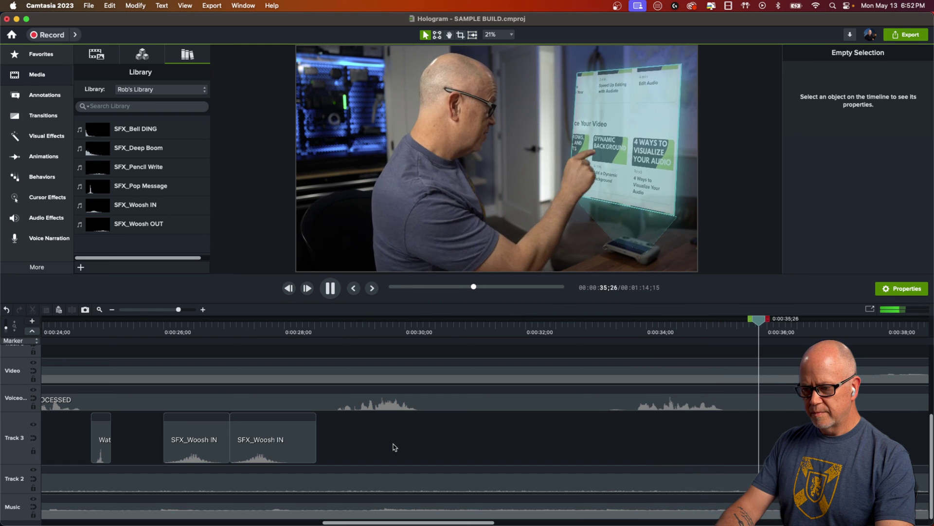
pyautogui.press('space')
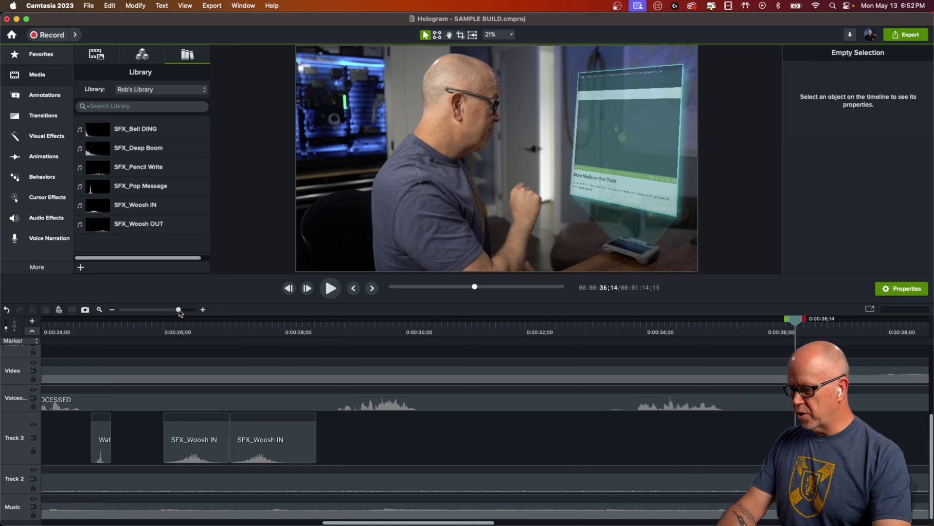
# Play the Water Drops 1 sound near 0:00:25 and copy its clip from Track 3.
pyautogui.moveTo(179, 309); pyautogui.dragTo(175, 312)
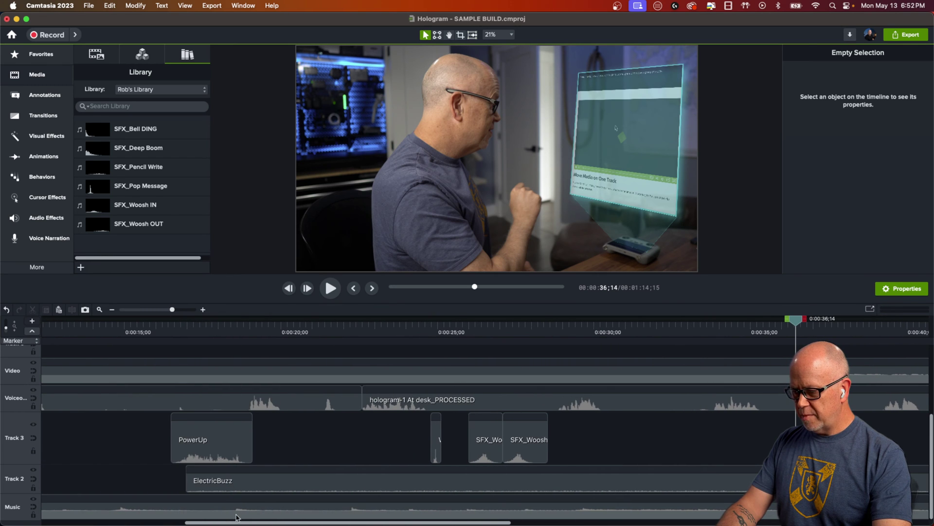
pyautogui.moveTo(237, 519); pyautogui.dragTo(293, 520)
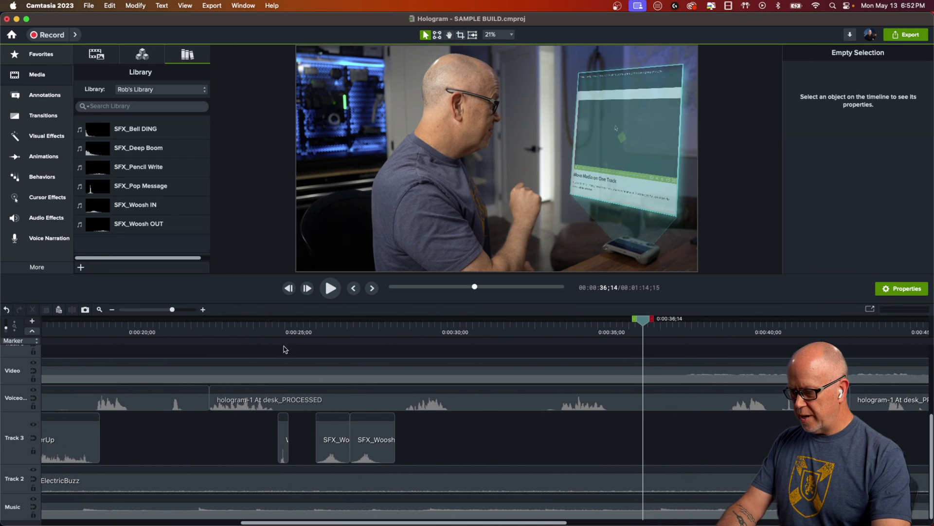
pyautogui.click(271, 328)
pyautogui.press('space')
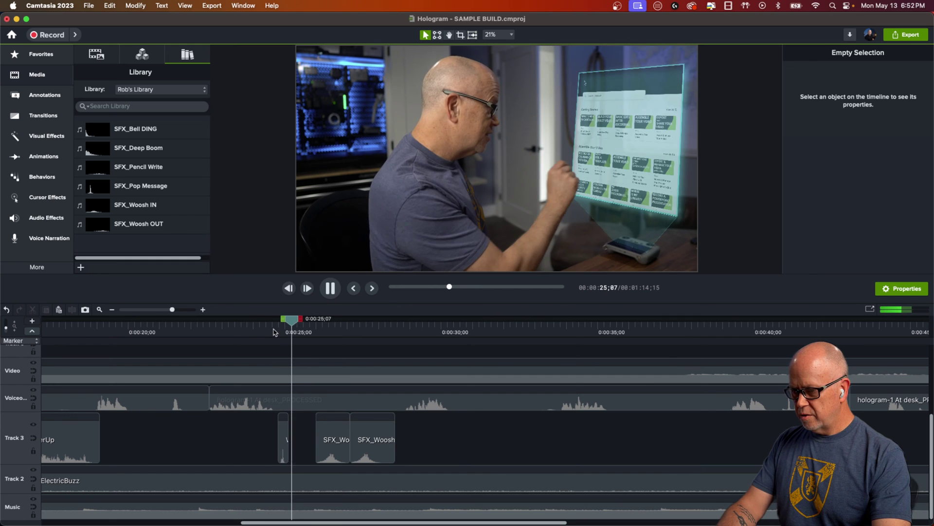
pyautogui.press('space')
pyautogui.moveTo(280, 438); pyautogui.dragTo(283, 446)
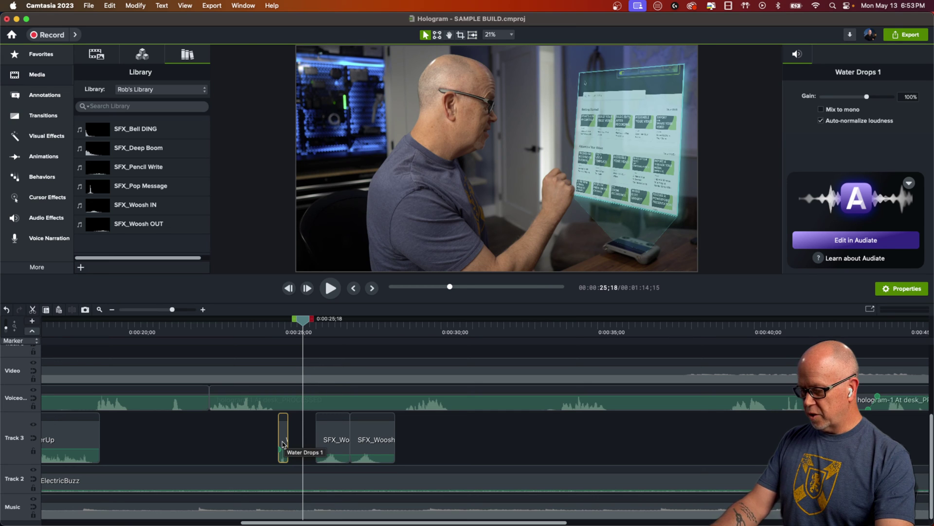
# Play up to the next hologram tap and paste the Water Drops 1 copy on Track 3 at 0:00:36;06.
pyautogui.click(512, 329)
pyautogui.press('space')
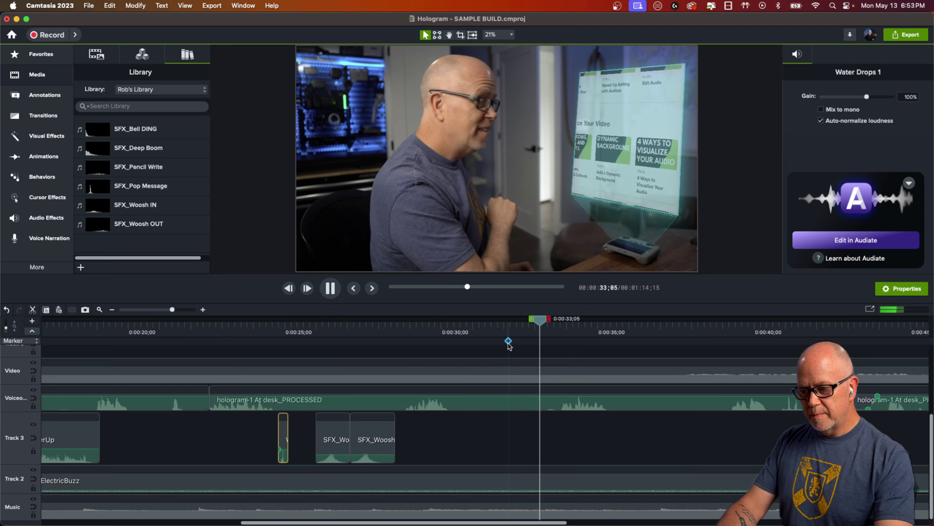
pyautogui.press('space')
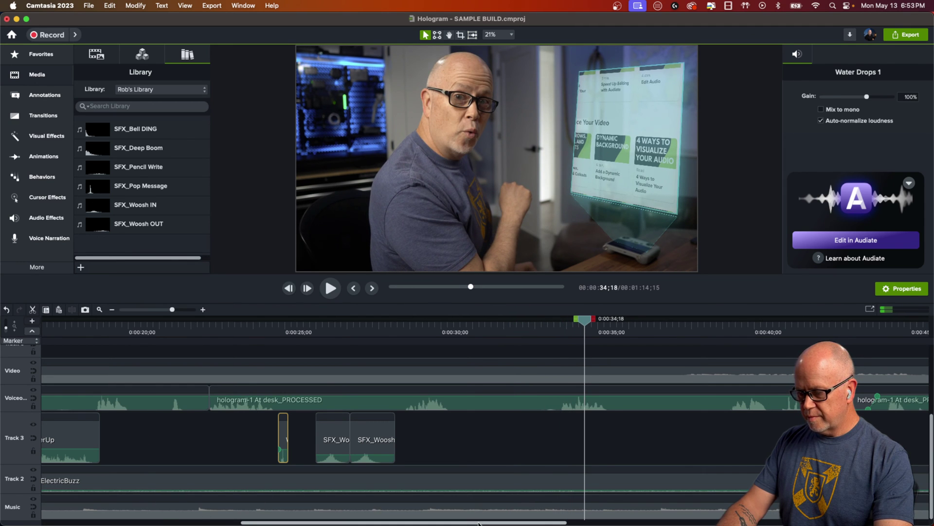
pyautogui.moveTo(478, 523); pyautogui.dragTo(541, 523)
pyautogui.press('space')
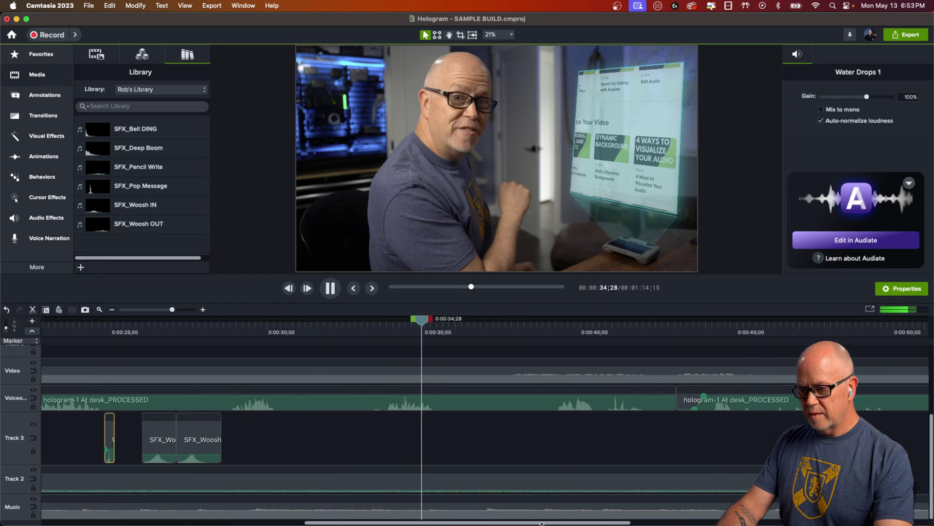
pyautogui.press('space')
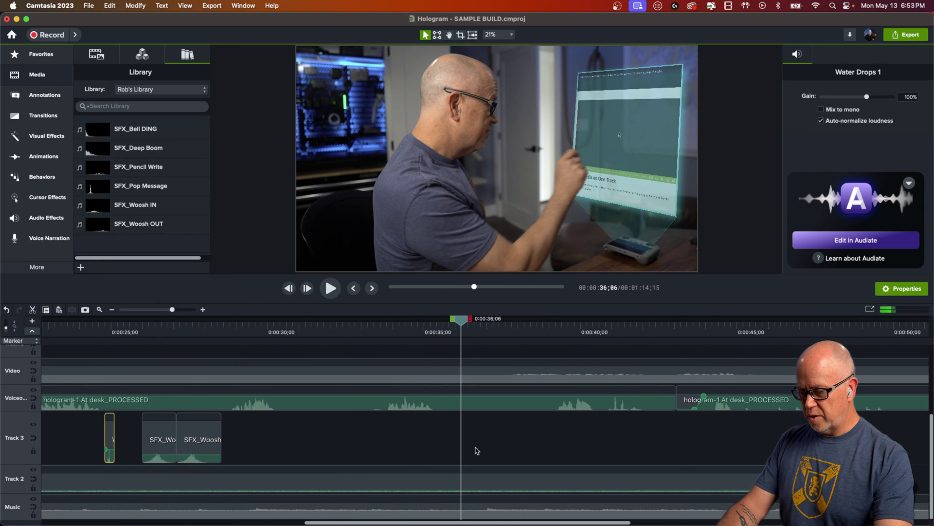
pyautogui.press('super+v')
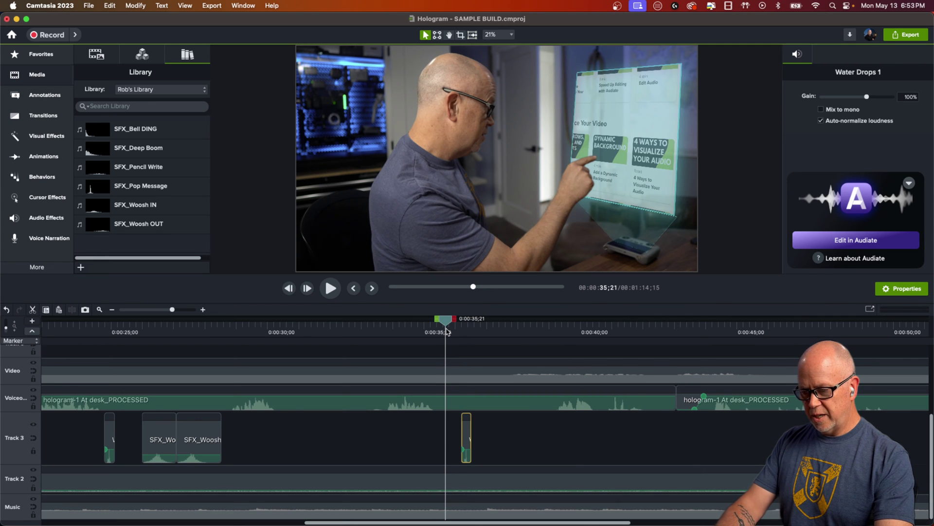
# Shift the pasted Water Drops 1 clip slightly earlier to match the tap and replay it from 0:00:35;16 to check the timing.
pyautogui.press('space')
pyautogui.press('space')
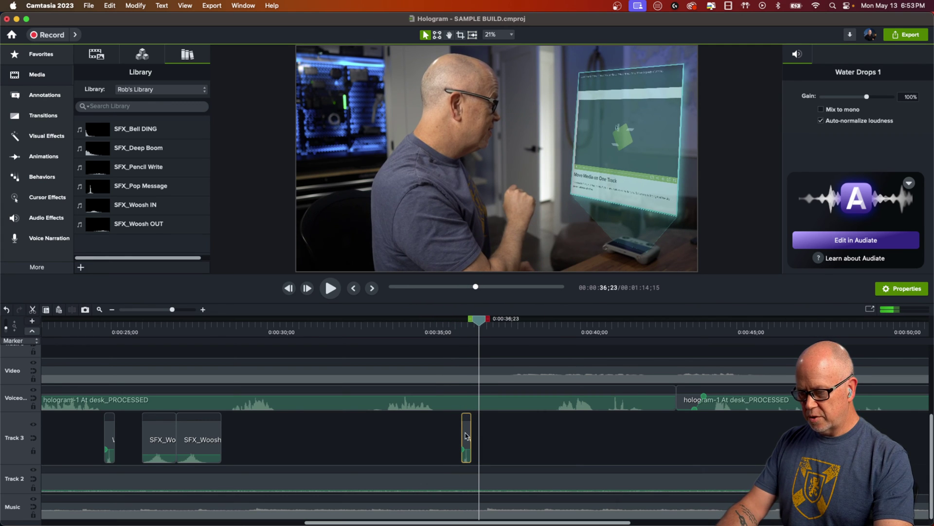
pyautogui.moveTo(174, 310); pyautogui.dragTo(181, 310)
pyautogui.moveTo(448, 433); pyautogui.dragTo(421, 434)
pyautogui.click(382, 330)
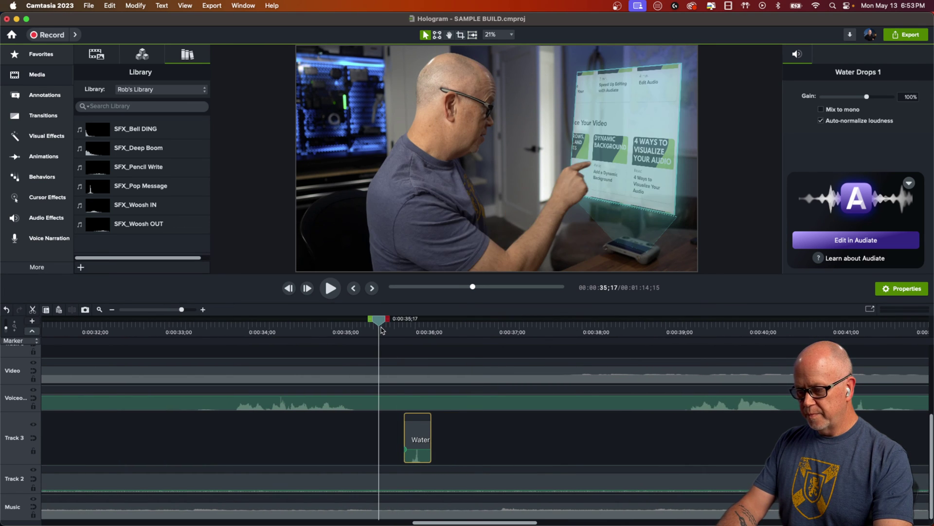
pyautogui.press('space')
pyautogui.press('space')
pyautogui.click(377, 332)
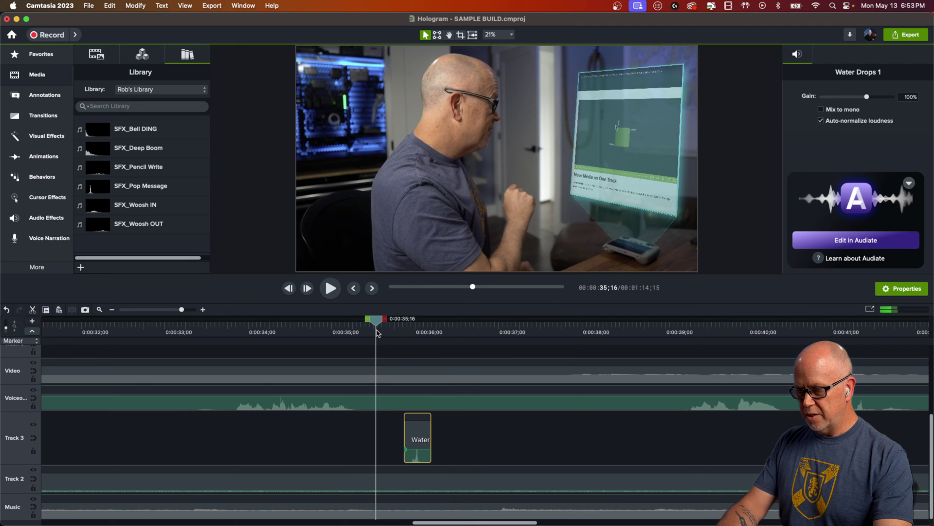
pyautogui.press('space')
pyautogui.press('space')
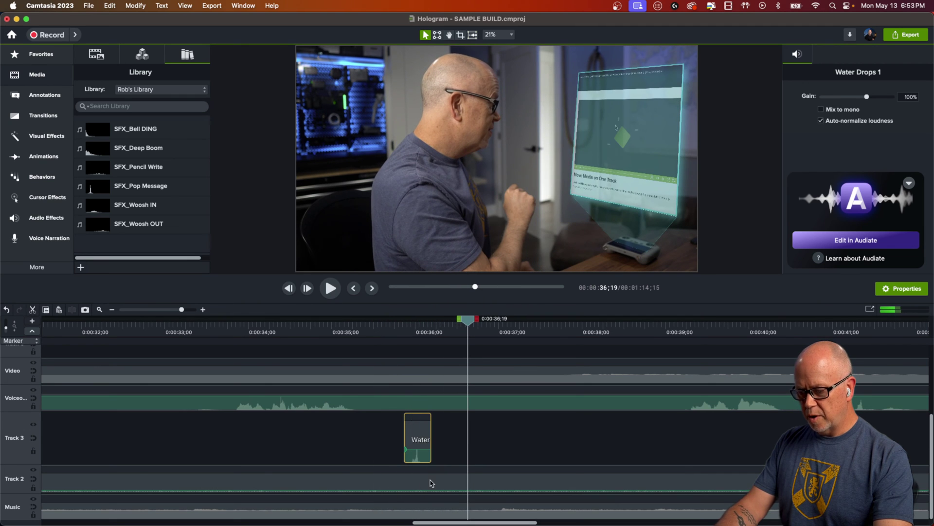
# Group the ElectricBuzz clip on Track 2 with the five sound-effect clips on Track 3.
pyautogui.click(100, 310)
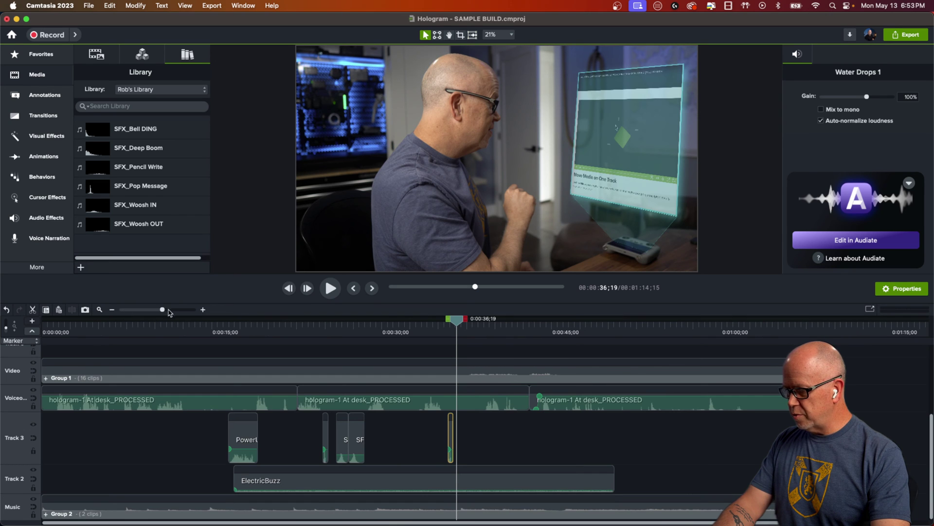
pyautogui.moveTo(163, 311); pyautogui.dragTo(160, 314)
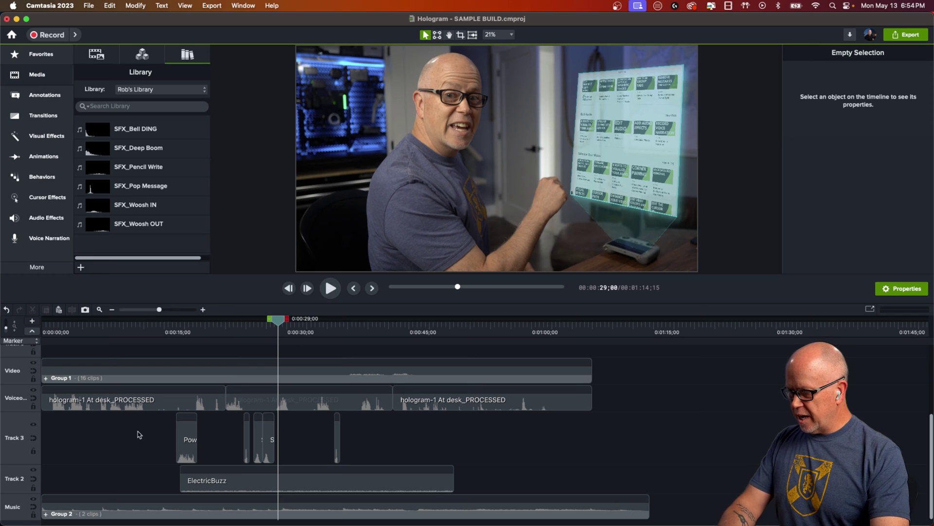
pyautogui.moveTo(138, 433); pyautogui.dragTo(380, 444)
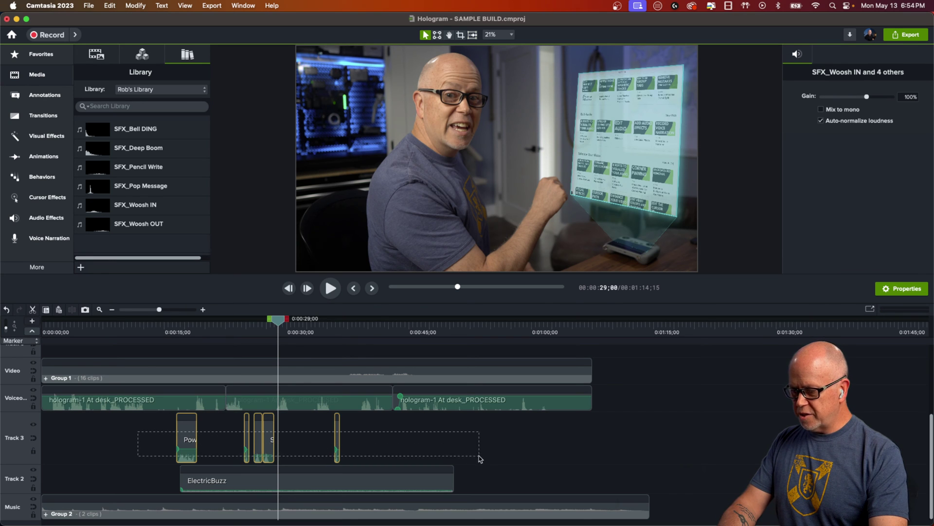
pyautogui.moveTo(480, 458); pyautogui.dragTo(490, 469)
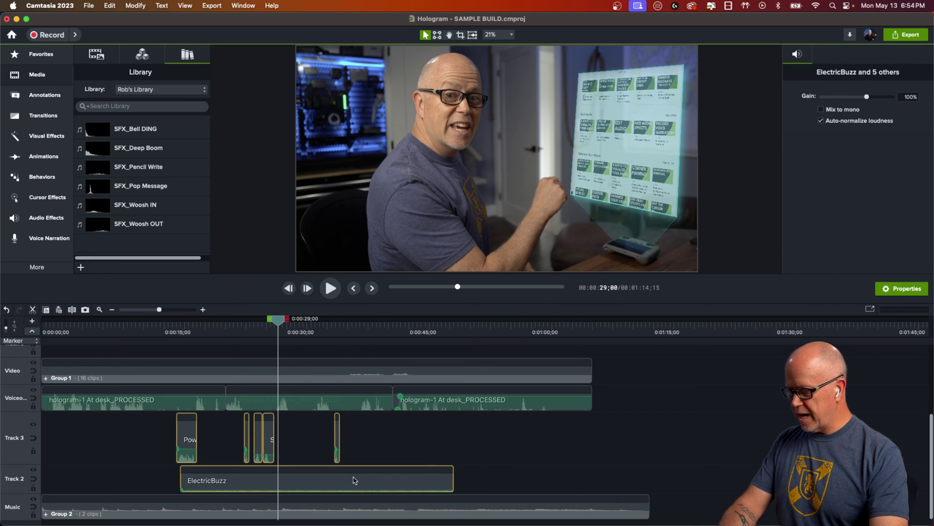
pyautogui.rightClick(328, 481)
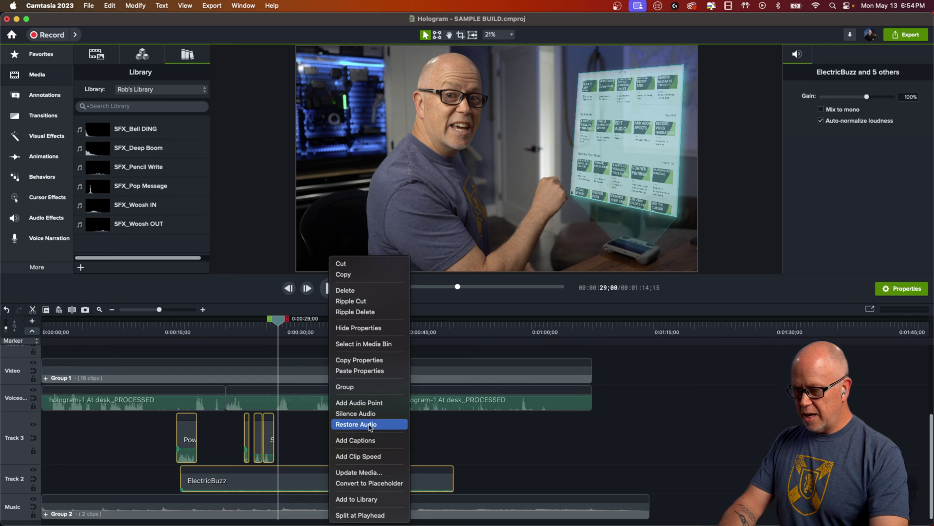
pyautogui.click(346, 387)
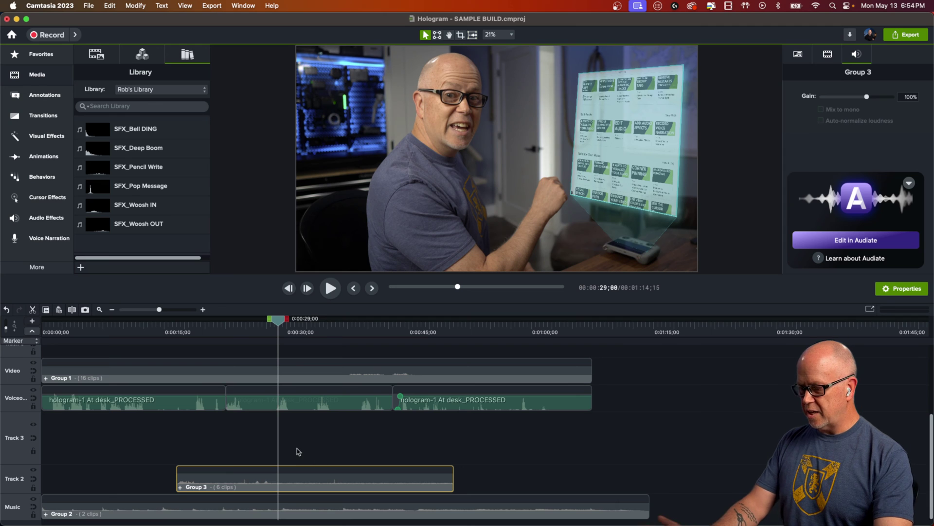
# Rename Track 2 with the grouped sound effects as SFX and remove the empty Track 3.
pyautogui.doubleClick(16, 482)
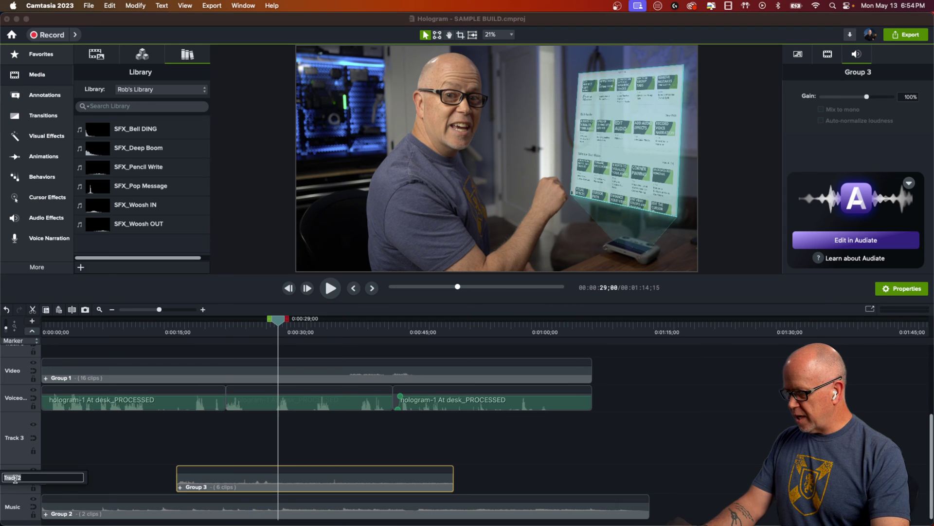
pyautogui.write('sF')
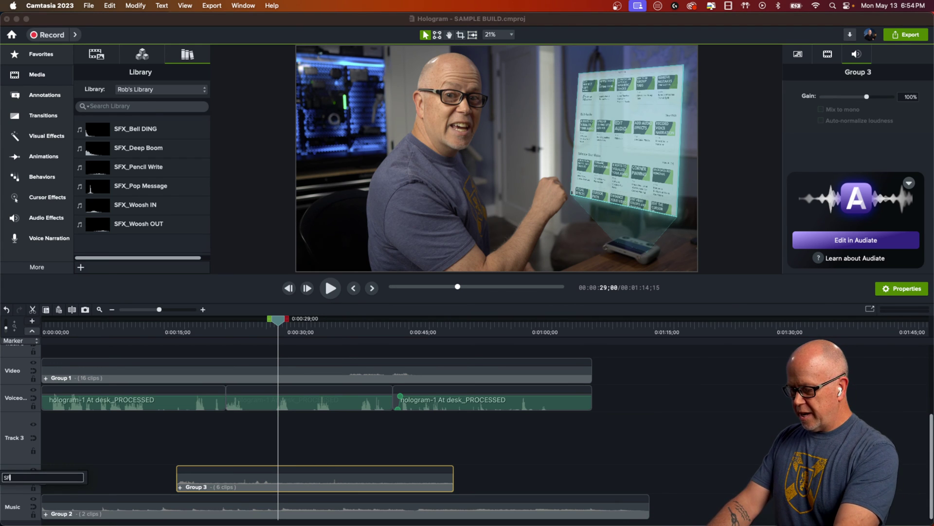
pyautogui.write('X')
pyautogui.press('Return')
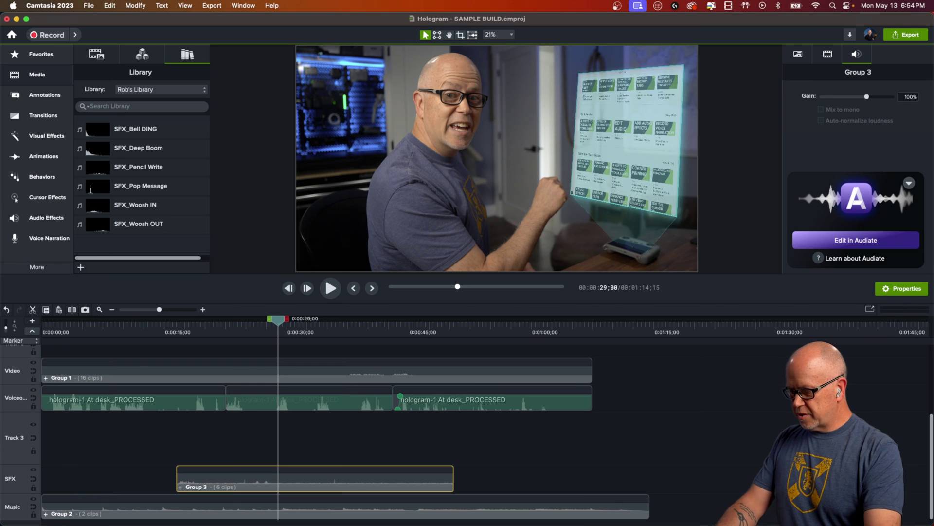
pyautogui.rightClick(17, 441)
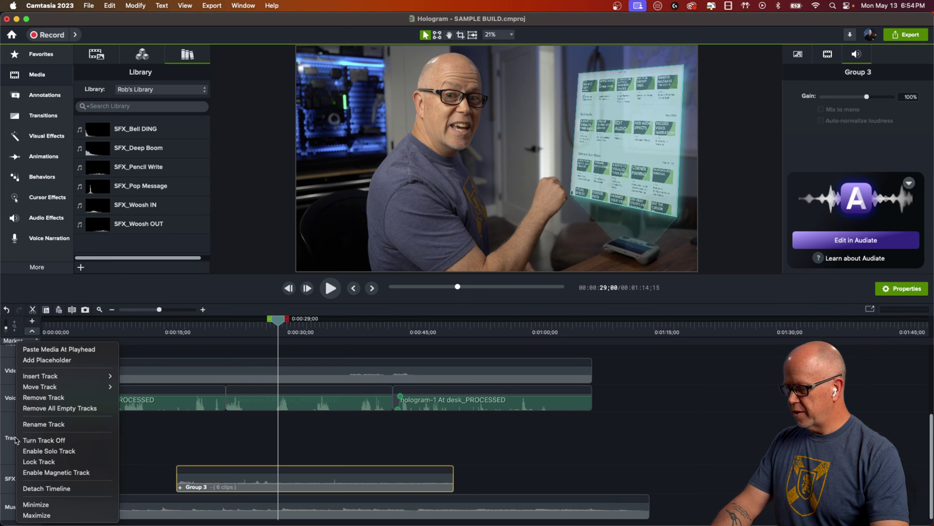
pyautogui.click(61, 398)
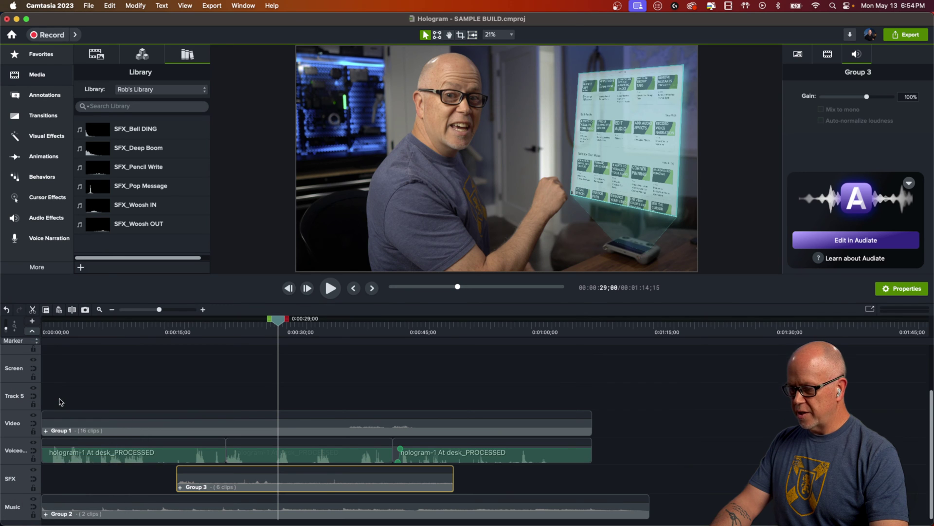
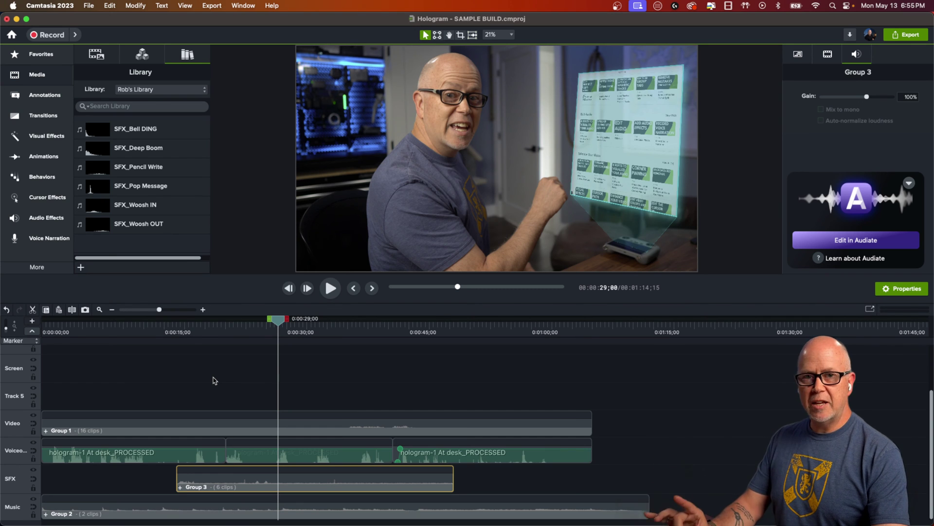
# Apply the Teal & Orange filter to the video group on the Video track.
pyautogui.click(145, 428)
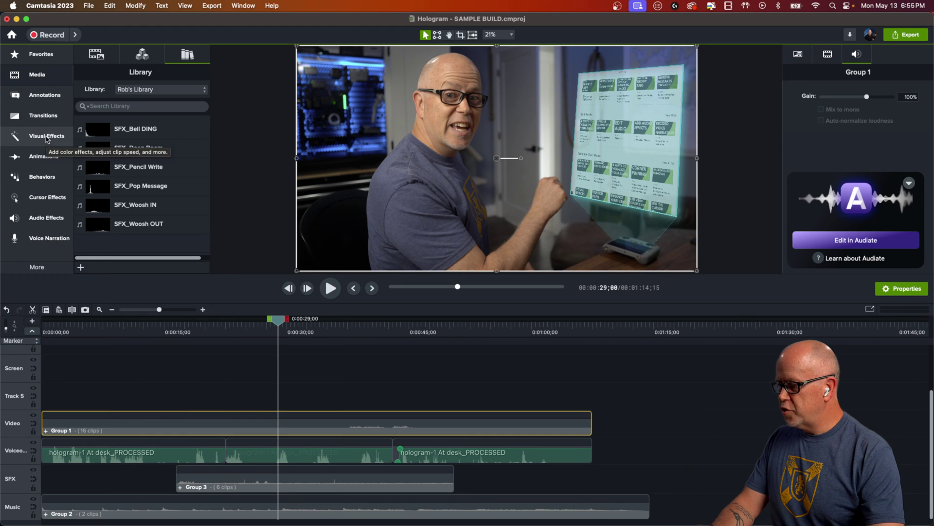
pyautogui.click(46, 137)
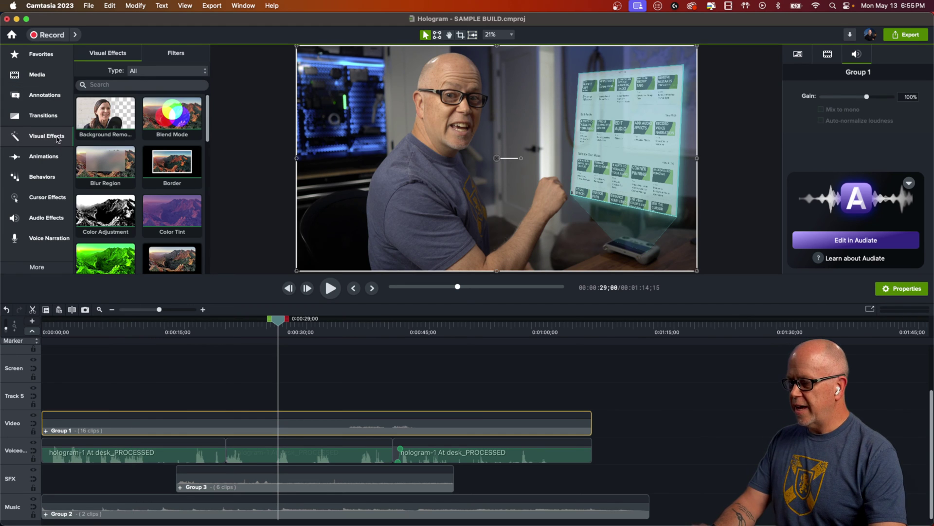
pyautogui.click(178, 53)
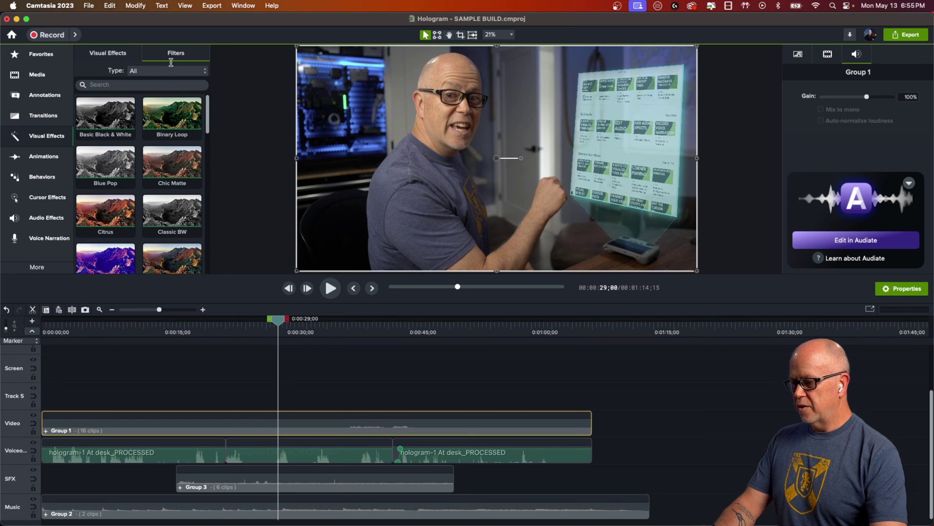
pyautogui.moveTo(207, 112); pyautogui.dragTo(211, 217)
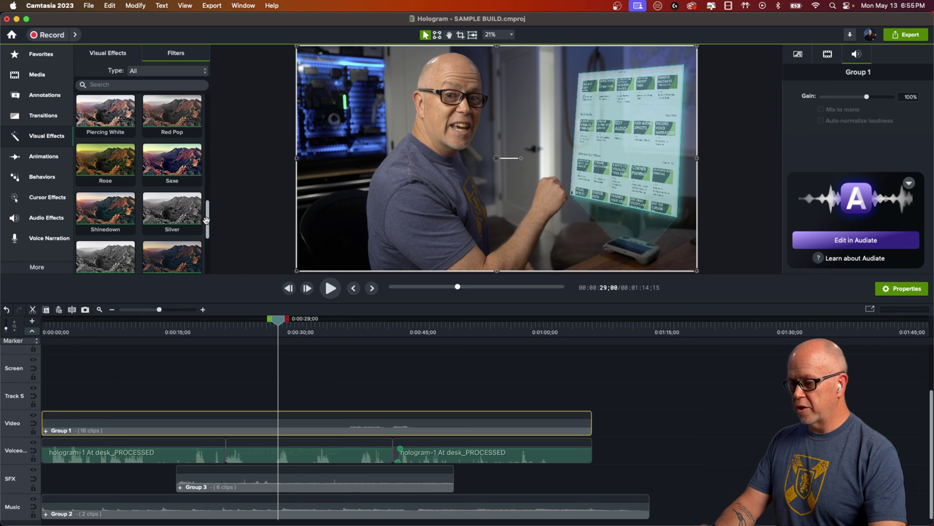
pyautogui.moveTo(208, 218); pyautogui.dragTo(208, 257)
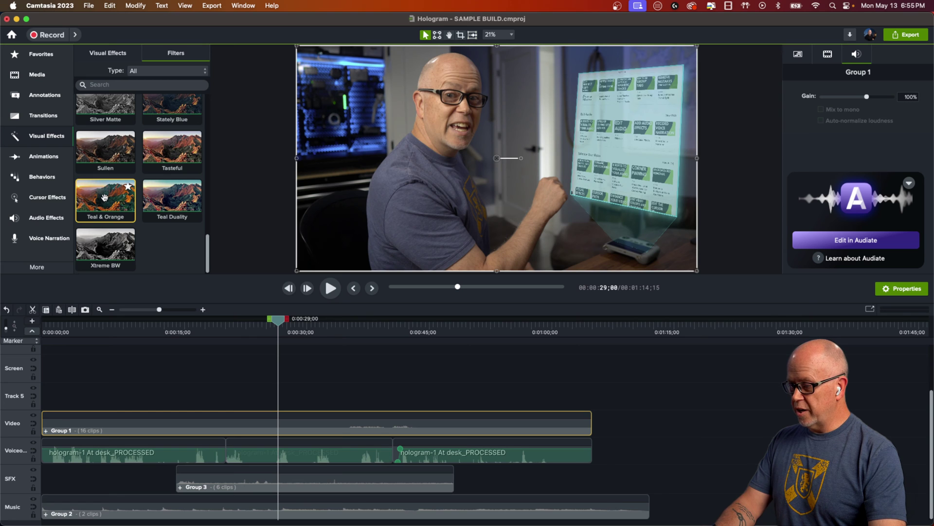
pyautogui.moveTo(103, 196); pyautogui.dragTo(261, 415)
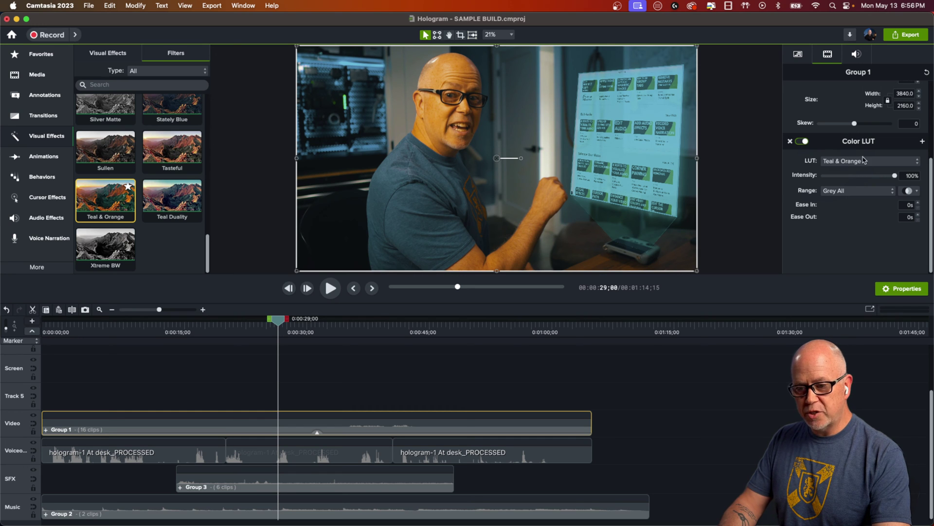
# Compare the graded and ungraded video group by toggling the Color LUT effect and moving its intensity to 0% and back to 100%.
pyautogui.click(802, 142)
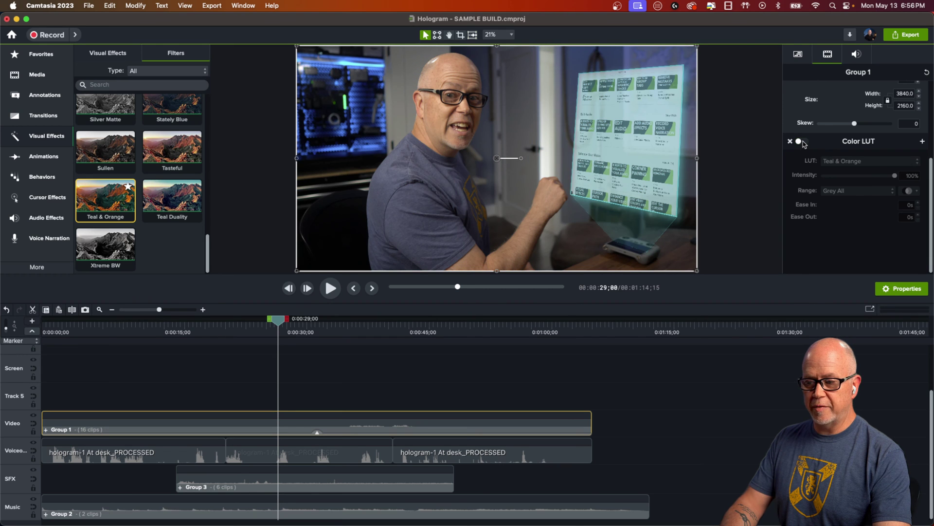
pyautogui.click(801, 141)
pyautogui.click(801, 141)
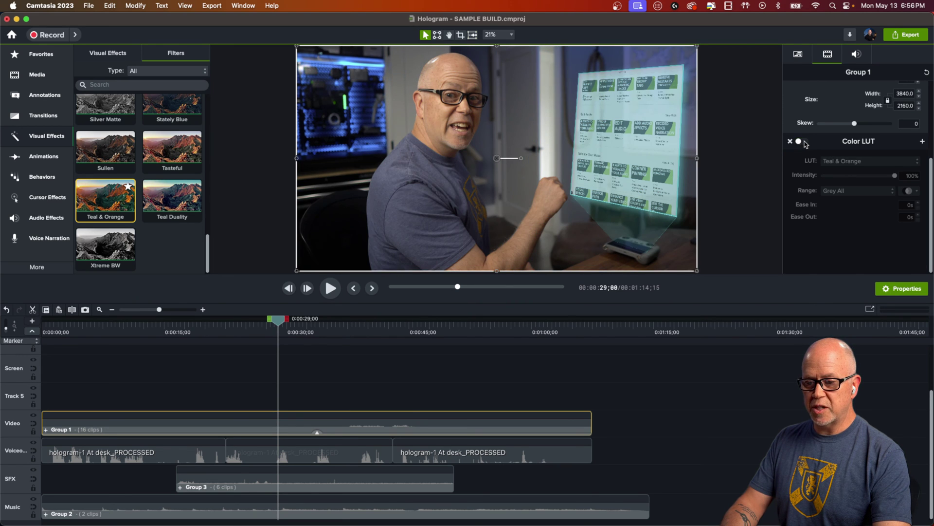
pyautogui.click(803, 141)
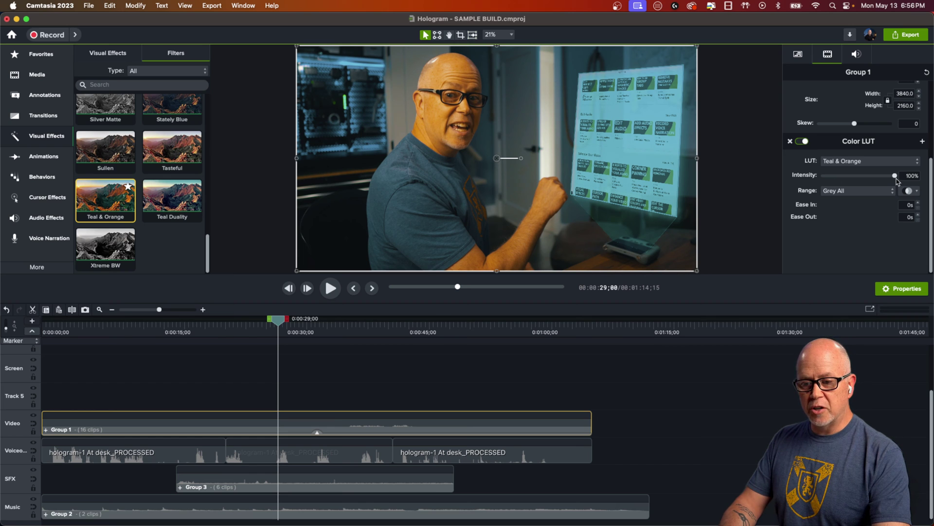
pyautogui.moveTo(896, 177); pyautogui.dragTo(818, 179)
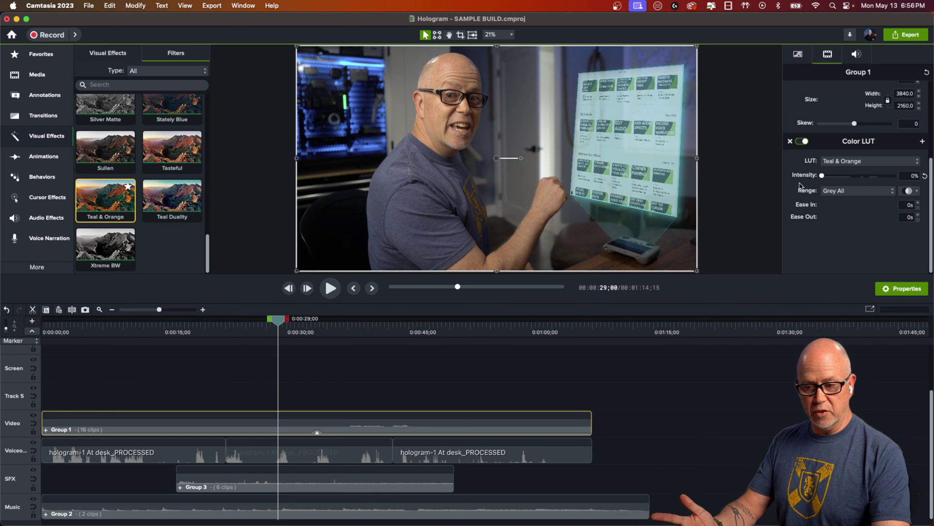
pyautogui.moveTo(821, 175); pyautogui.dragTo(898, 178)
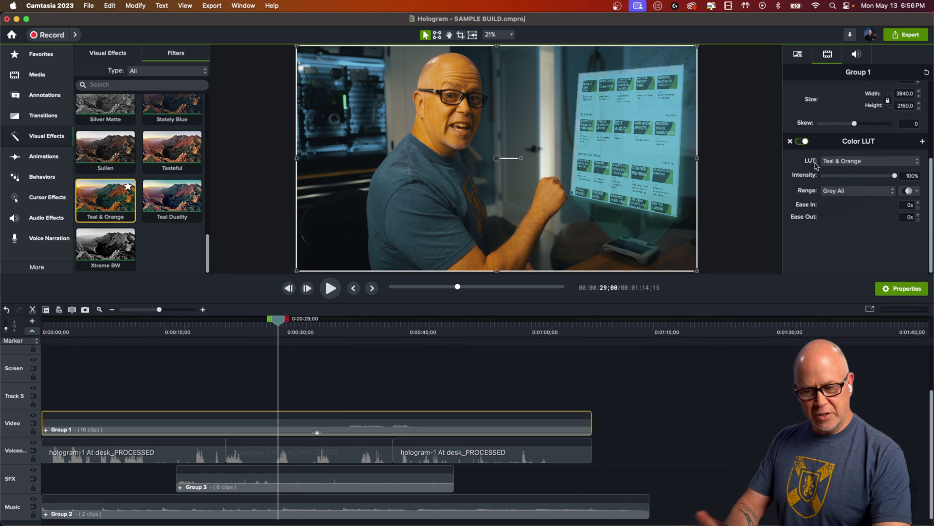
# Try the Mission to Mars LUT on the video group at 100% intensity.
pyautogui.click(859, 164)
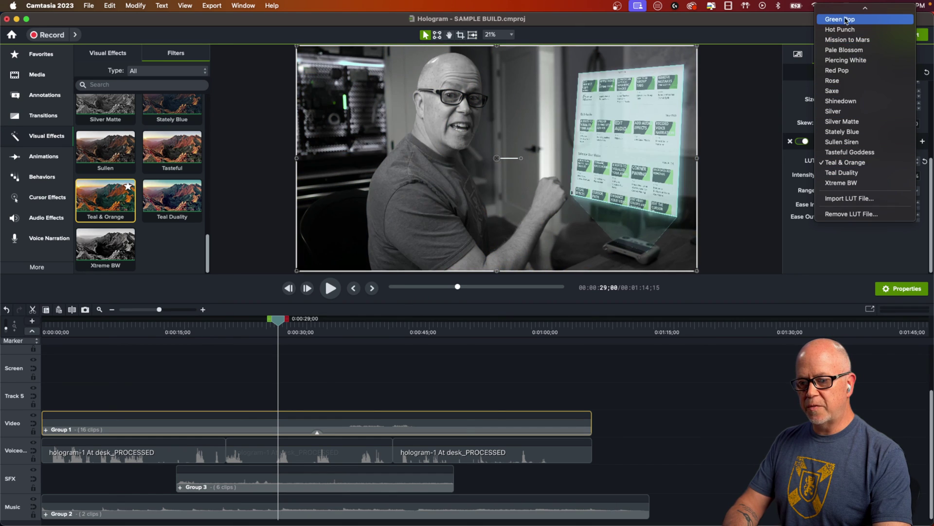
pyautogui.moveTo(857, 10)
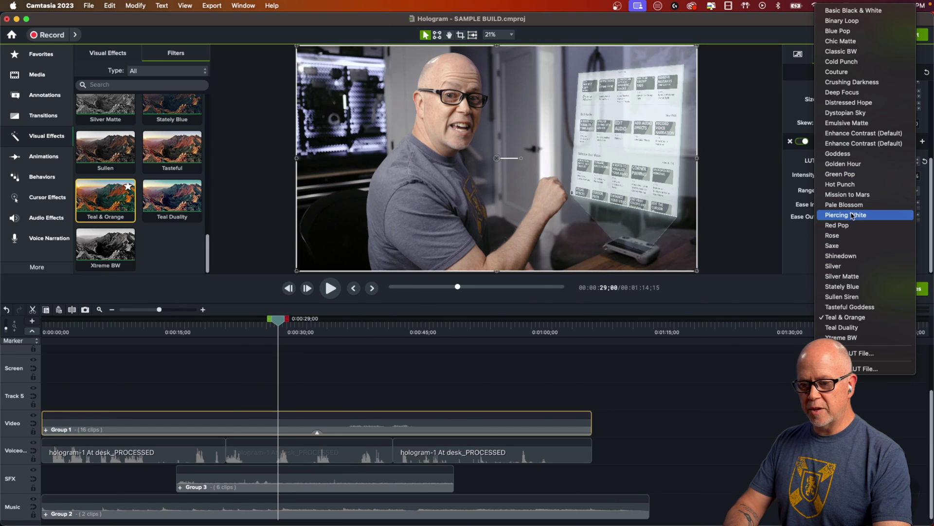
pyautogui.click(845, 196)
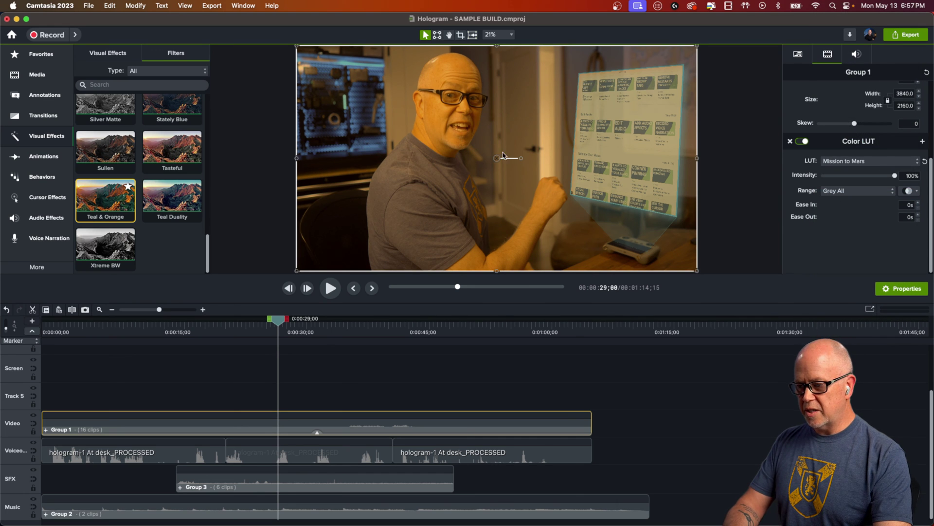
pyautogui.moveTo(895, 176); pyautogui.dragTo(907, 192)
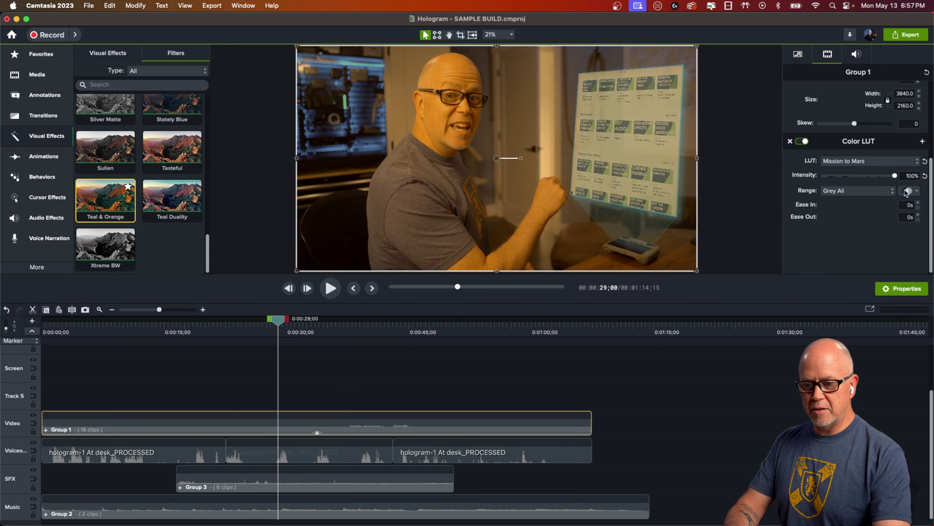
# Set the video group's LUT to Teal & Orange with an intensity of 81%.
pyautogui.click(862, 161)
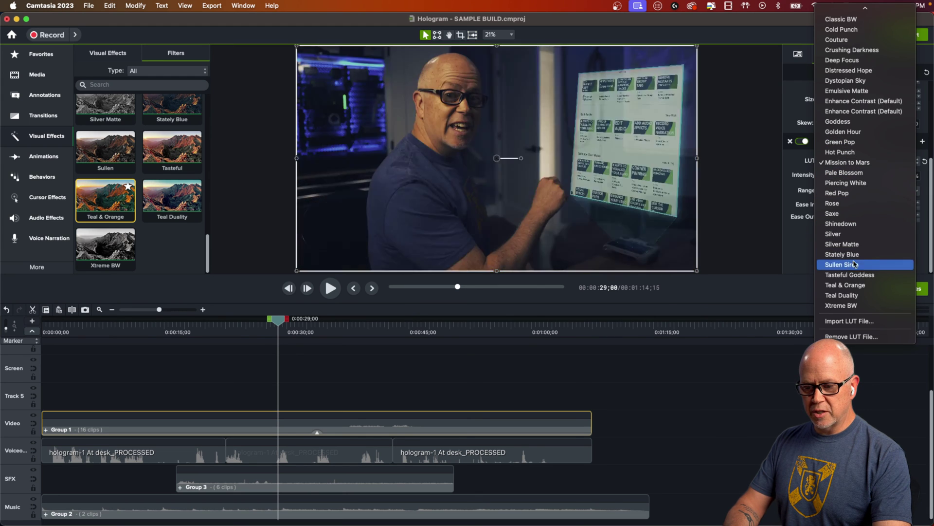
pyautogui.click(852, 287)
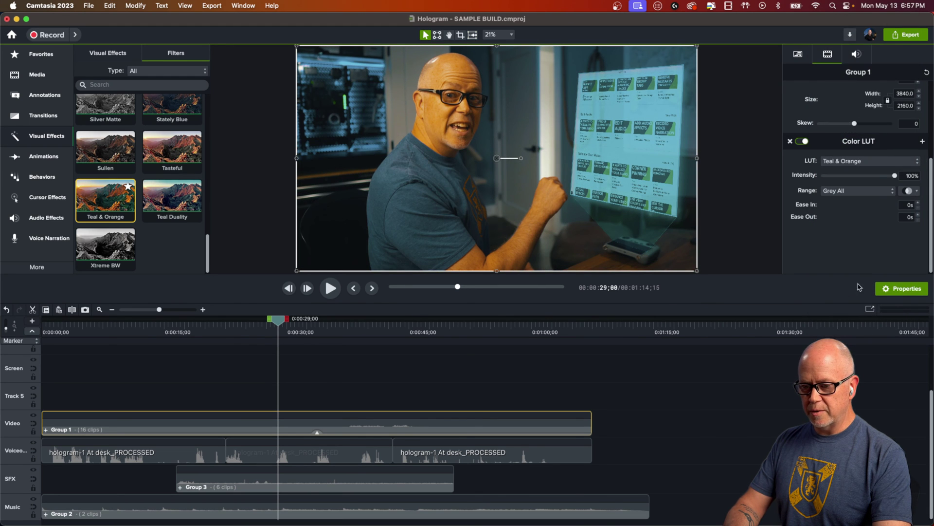
pyautogui.moveTo(895, 177); pyautogui.dragTo(875, 180)
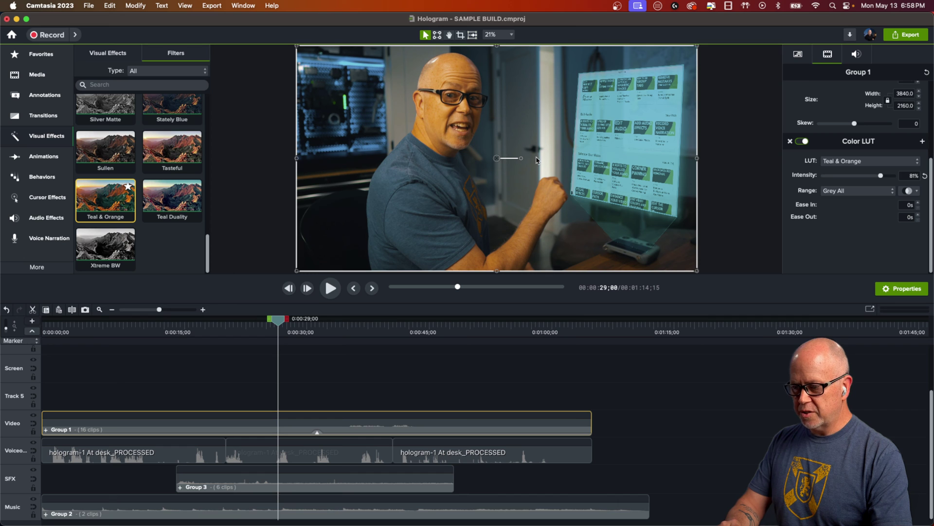
# Add a dark rectangle shape along the canvas's upper edge and stretch it to the full 3840 width at a height of 180.
pyautogui.scroll(-3, 536, 160)
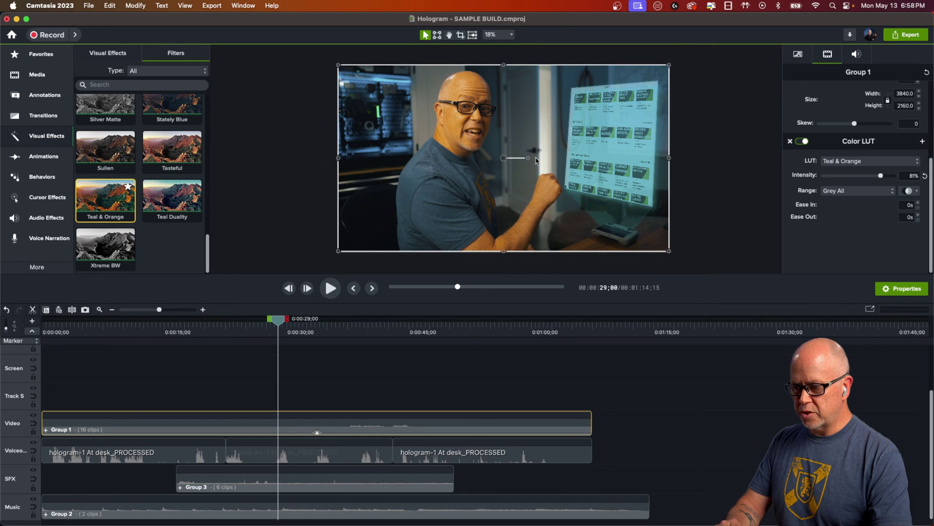
pyautogui.click(287, 141)
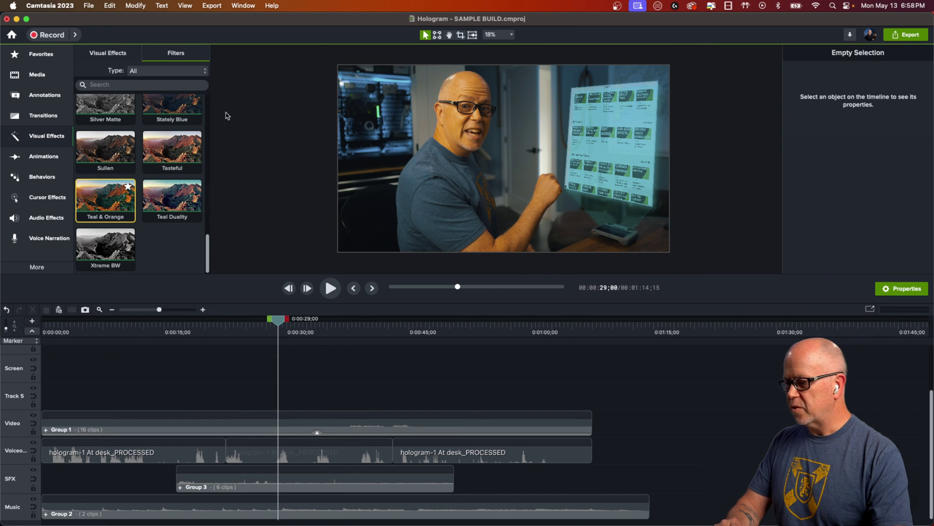
pyautogui.click(46, 96)
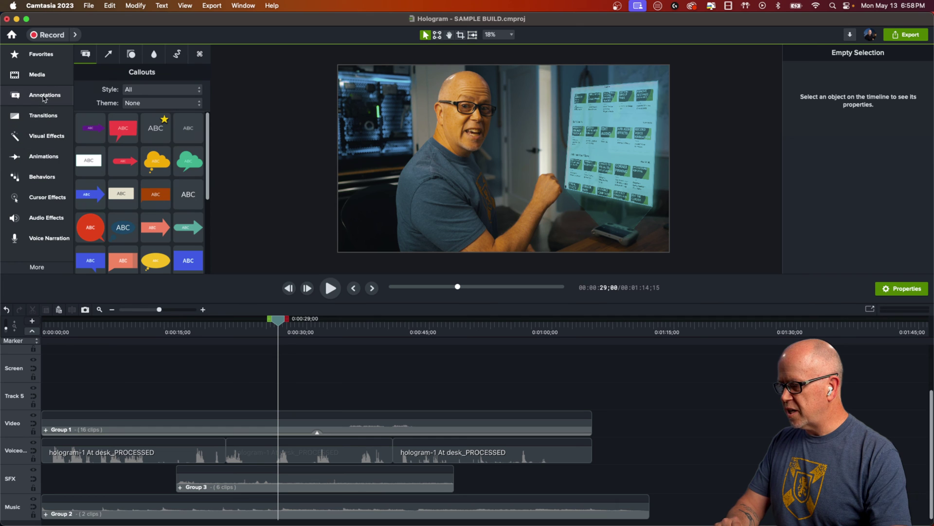
pyautogui.click(132, 54)
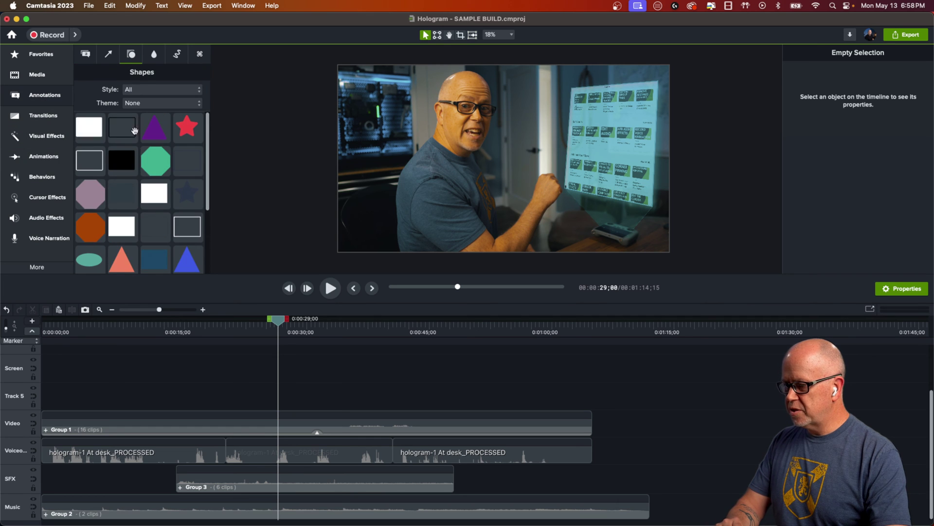
pyautogui.scroll(-5, 153, 195)
pyautogui.moveTo(155, 264); pyautogui.dragTo(363, 88)
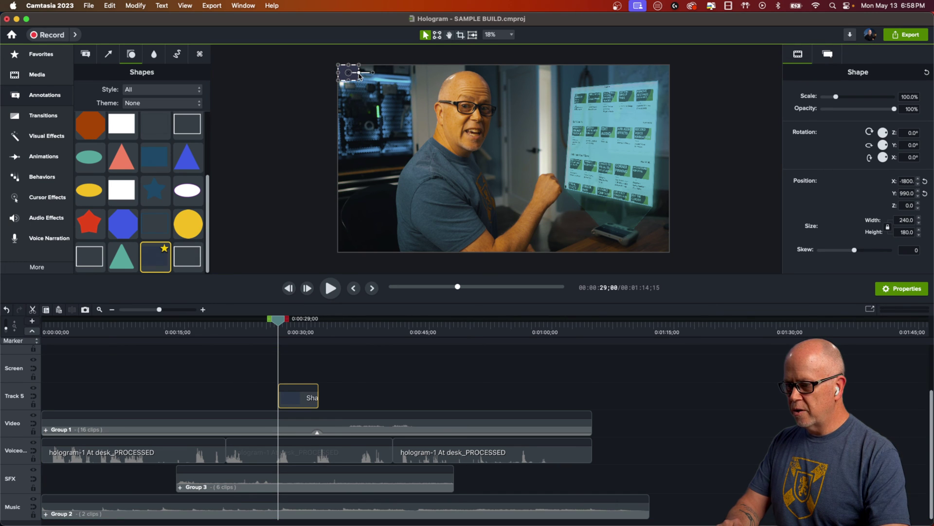
pyautogui.moveTo(360, 75); pyautogui.dragTo(671, 91)
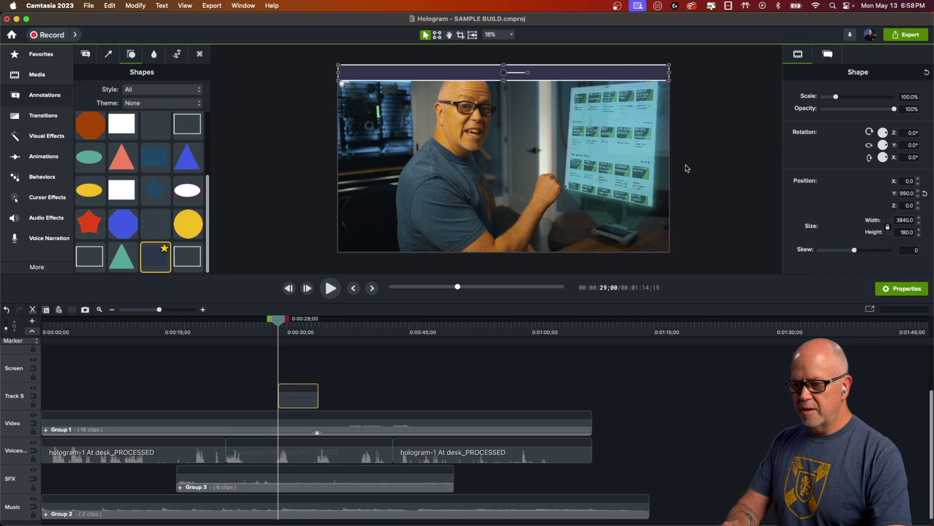
# Change the fill of the rectangle bar at the upper canvas edge to solid Black.
pyautogui.click(828, 54)
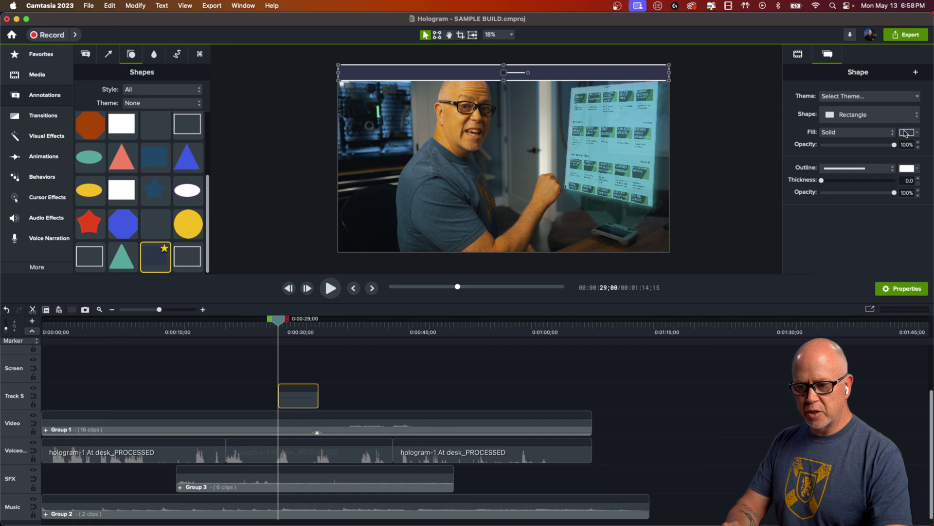
pyautogui.click(906, 133)
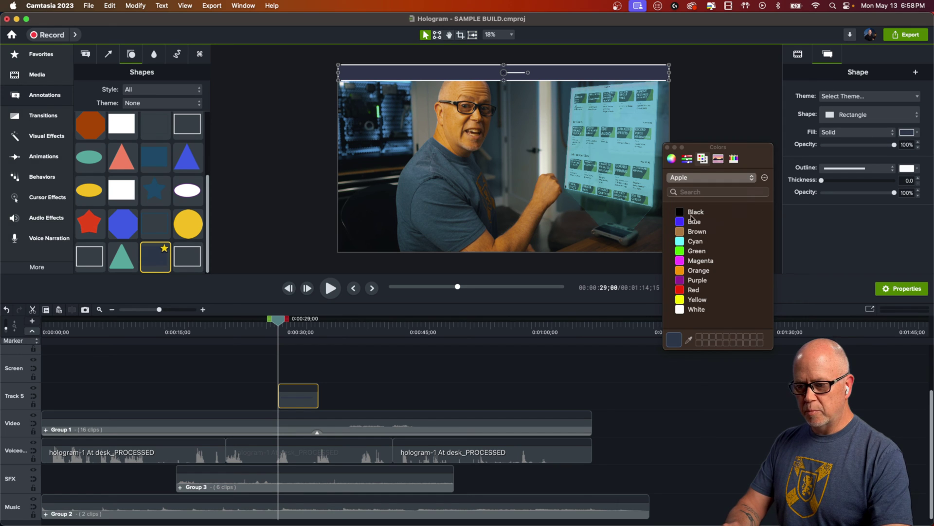
pyautogui.click(696, 213)
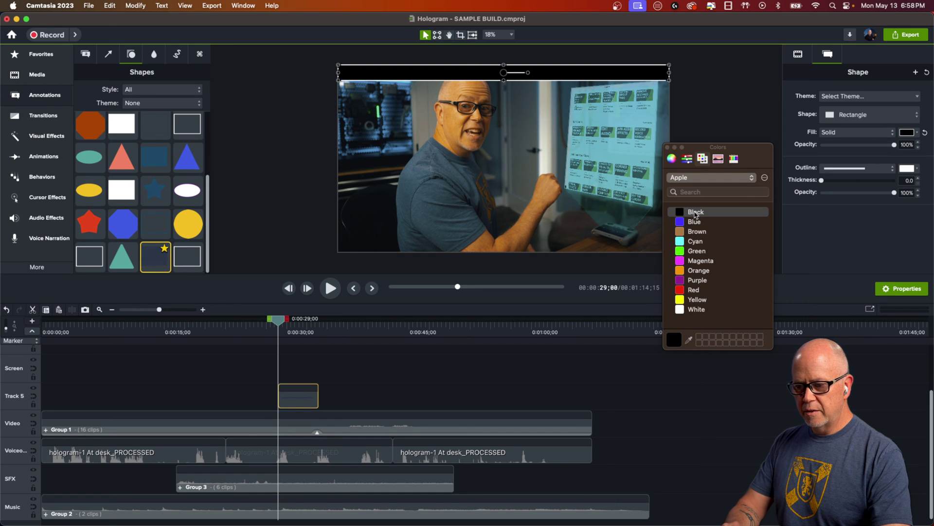
pyautogui.click(667, 147)
pyautogui.click(728, 84)
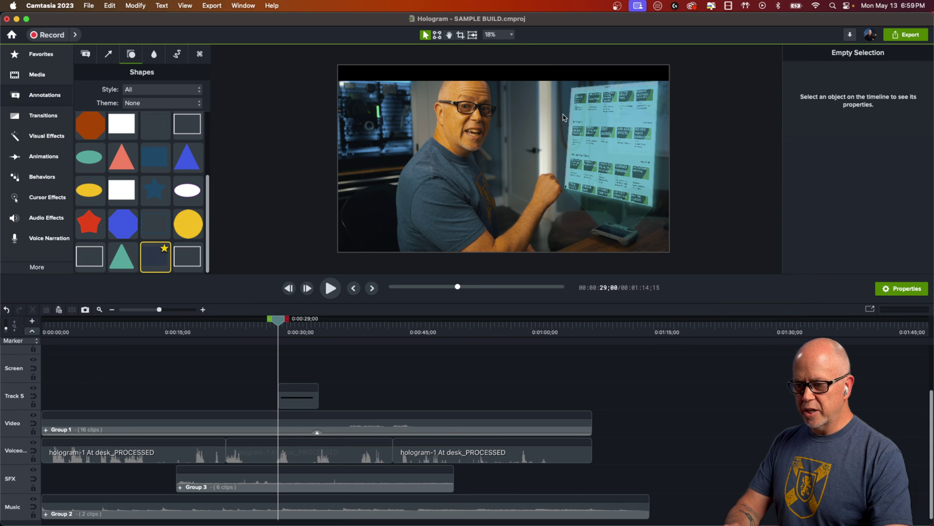
# Duplicate the black bar and align the copy with the canvas's lower edge to complete the letterbox.
pyautogui.click(485, 76)
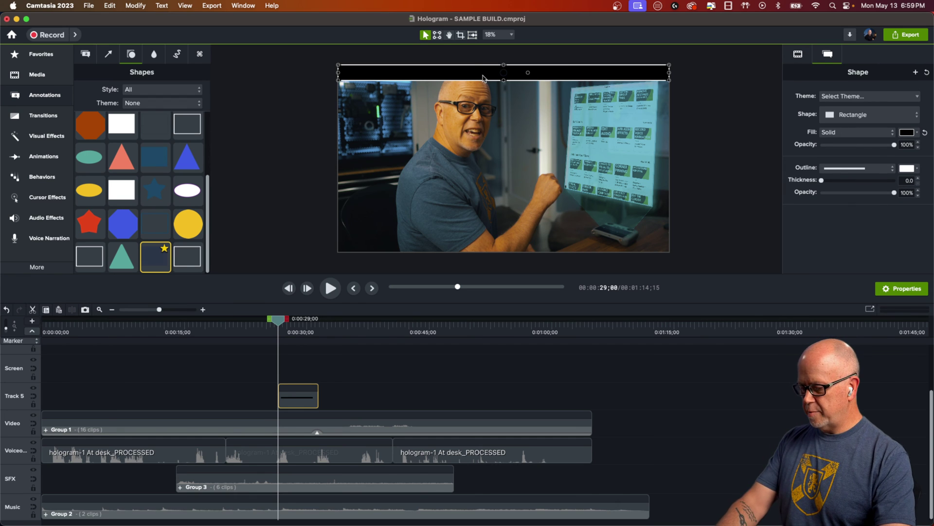
pyautogui.press('super+c')
pyautogui.press('super+v')
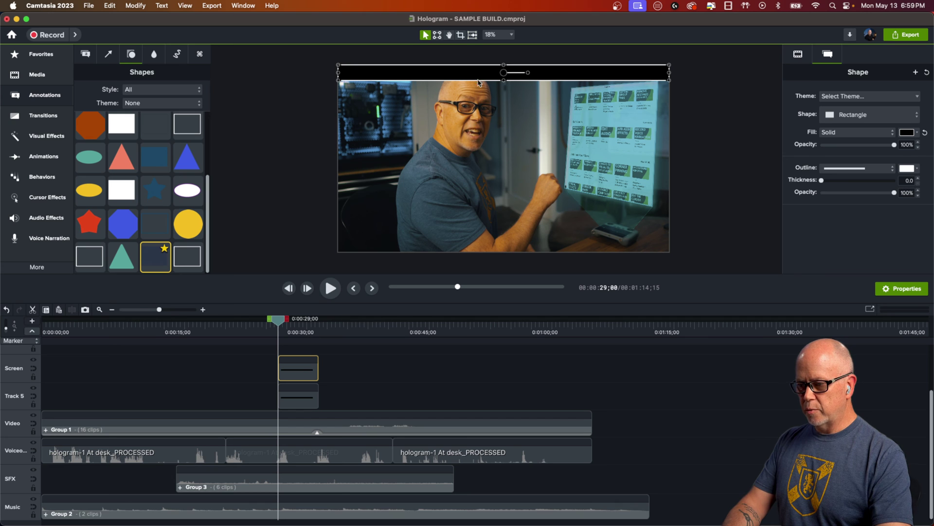
pyautogui.moveTo(478, 83); pyautogui.dragTo(489, 247)
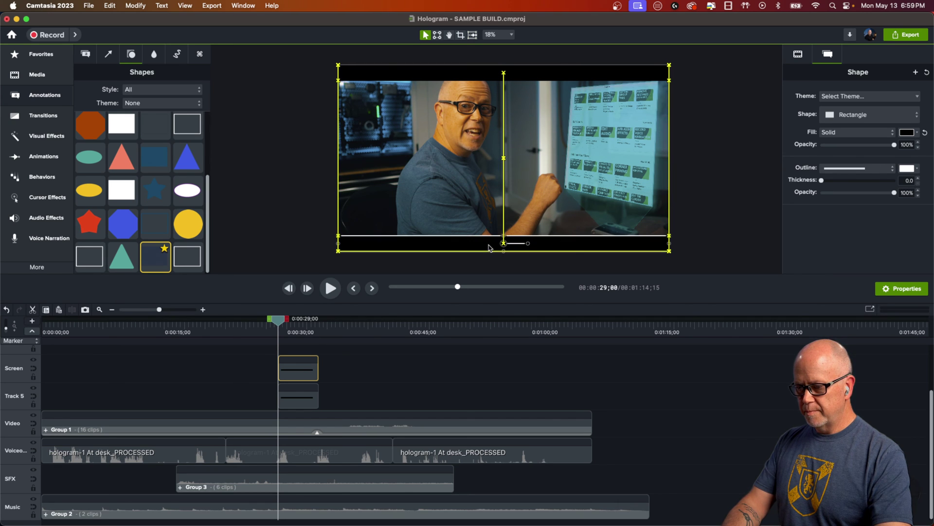
pyautogui.click(294, 203)
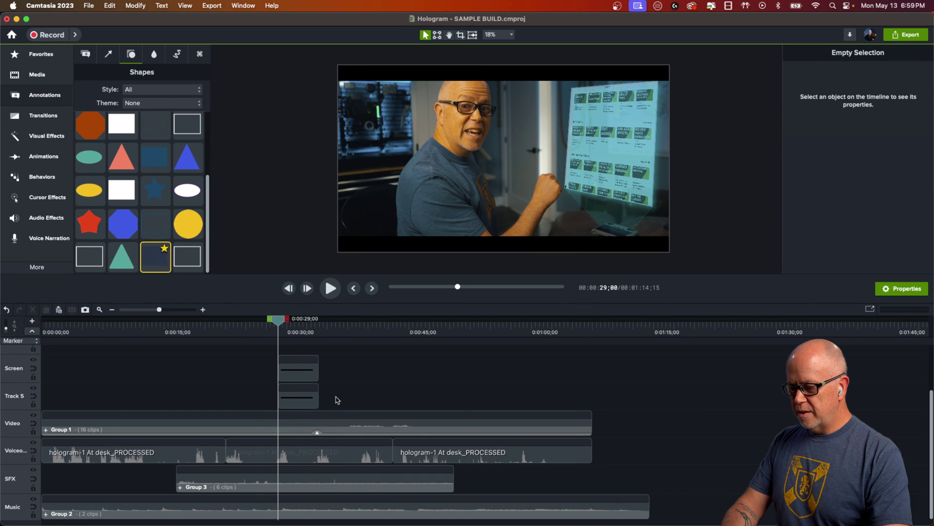
# Extend both black bars over the video group's full duration with timeline snapping enabled, and review the frame at 0:00:17;02.
pyautogui.moveTo(337, 400); pyautogui.dragTo(593, 402)
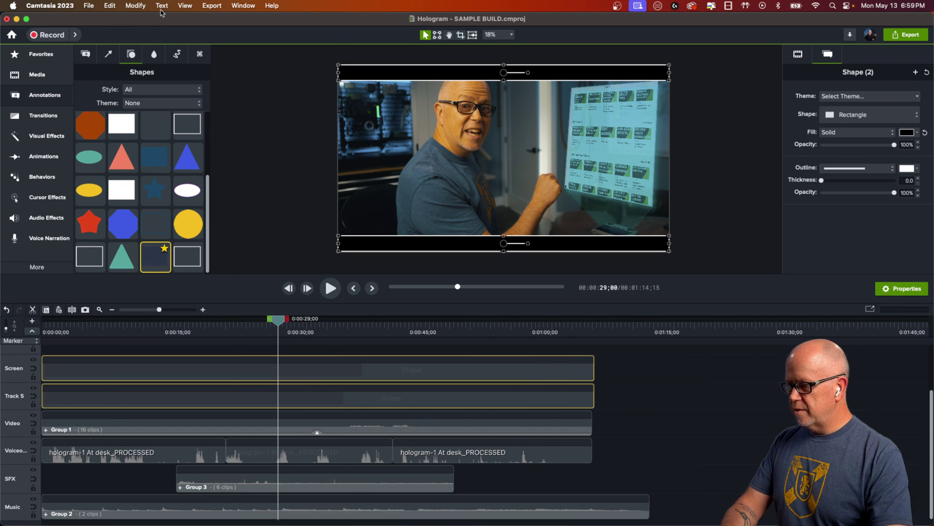
pyautogui.click(184, 7)
pyautogui.click(216, 165)
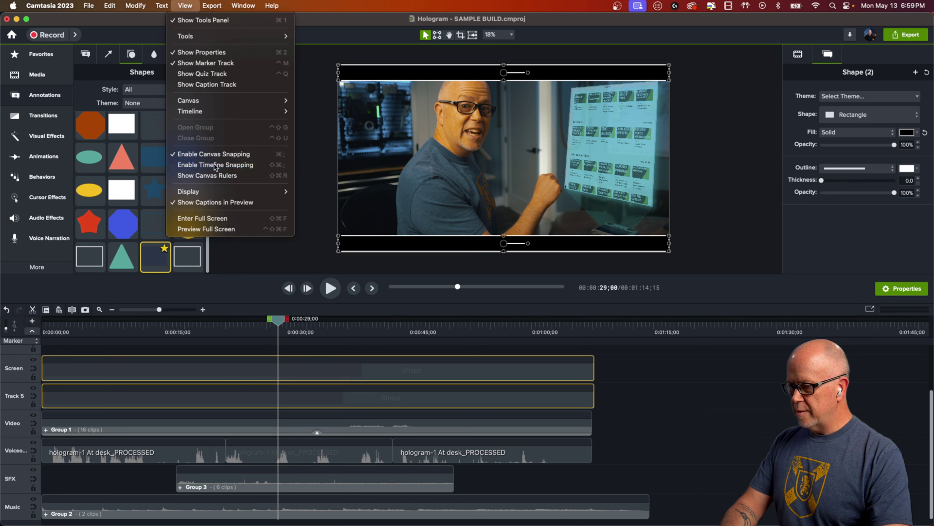
pyautogui.moveTo(593, 368); pyautogui.dragTo(592, 368)
pyautogui.moveTo(280, 325); pyautogui.dragTo(183, 323)
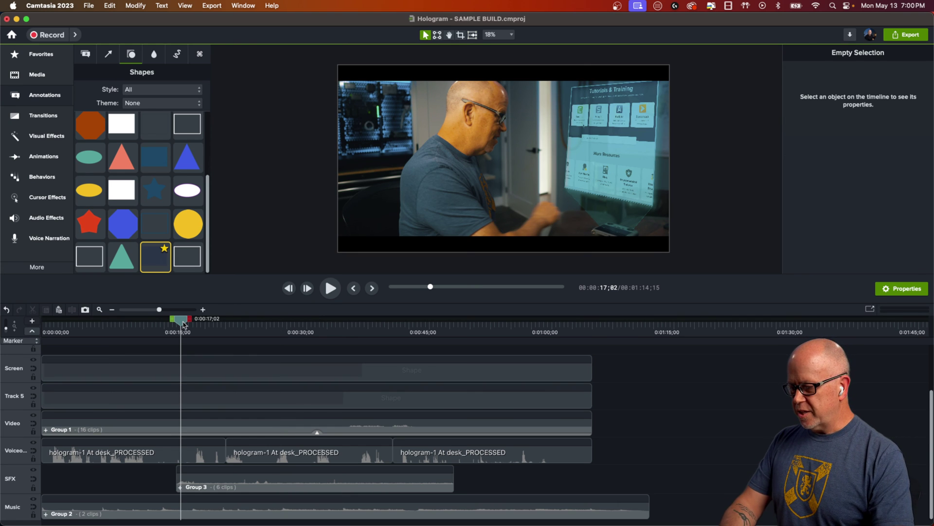
# Add a Custom animation to the lower black bar near the timeline's start, set its starting position just below the canvas, and preview the motion.
pyautogui.moveTo(183, 323); pyautogui.dragTo(35, 330)
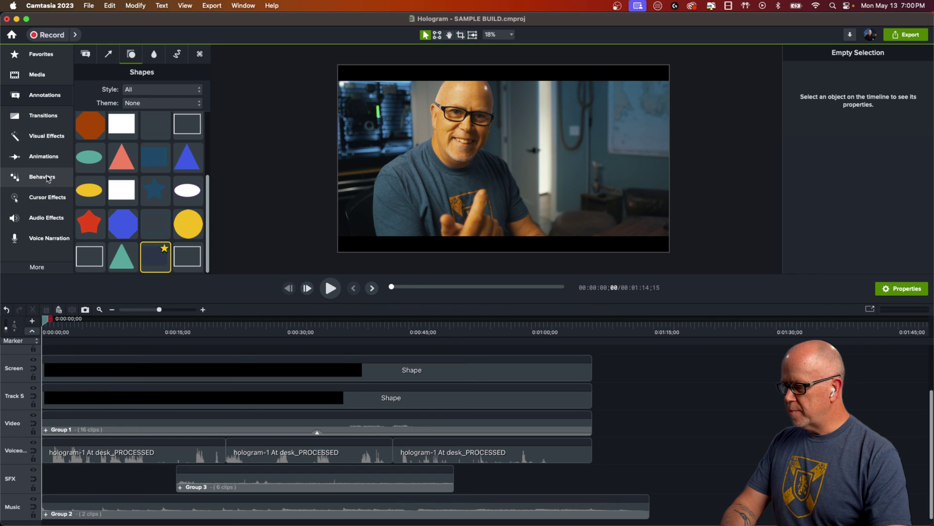
pyautogui.click(44, 156)
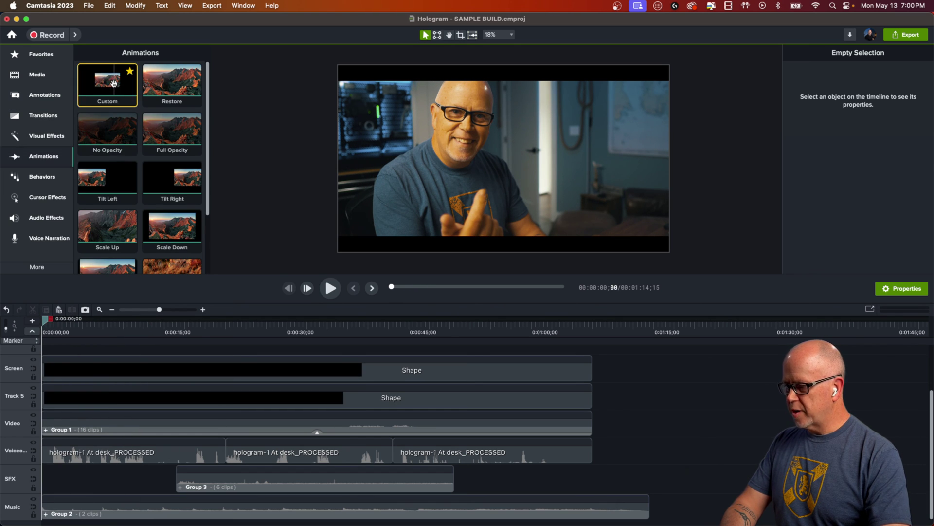
pyautogui.moveTo(113, 83); pyautogui.dragTo(48, 371)
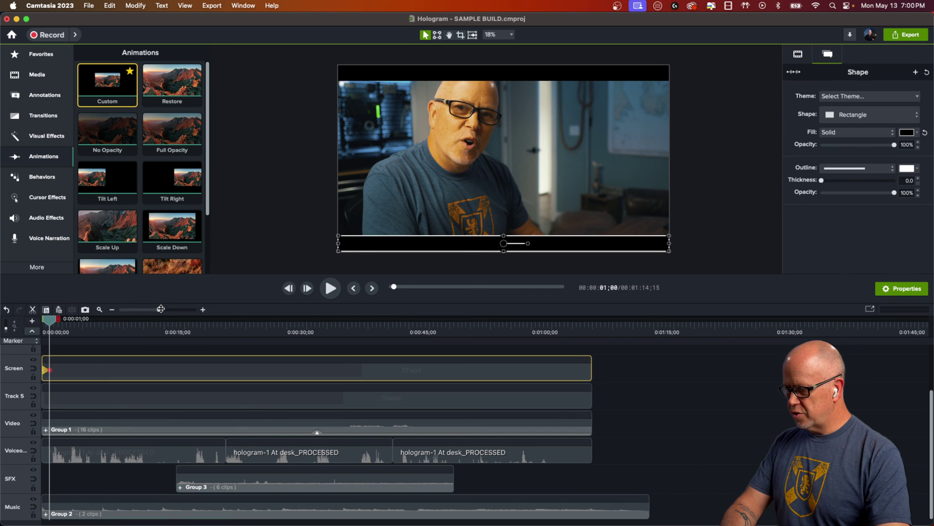
pyautogui.moveTo(161, 309); pyautogui.dragTo(173, 309)
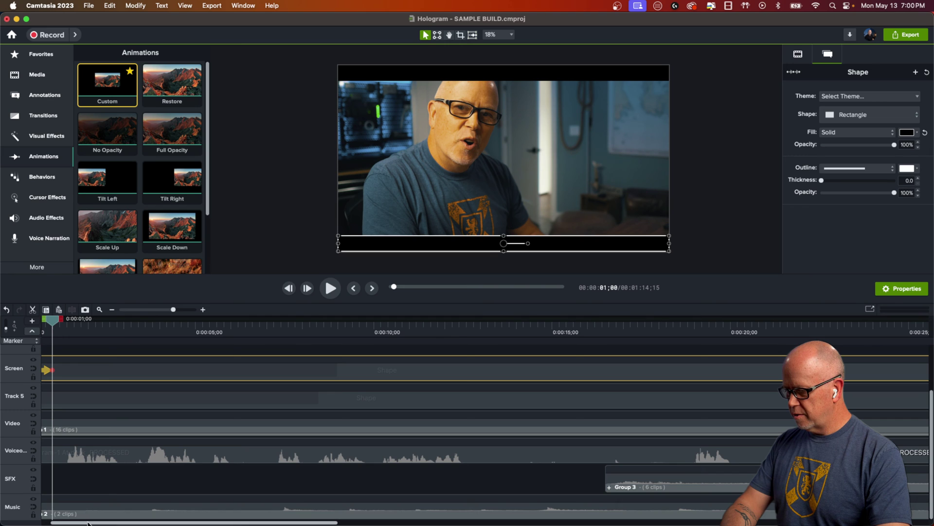
pyautogui.hscroll(-2, 73, 467)
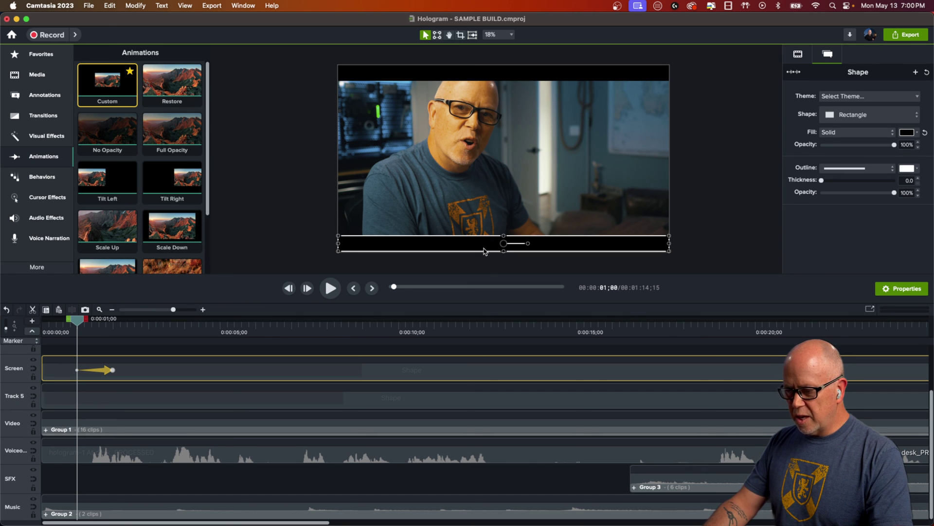
pyautogui.moveTo(485, 247); pyautogui.dragTo(487, 259)
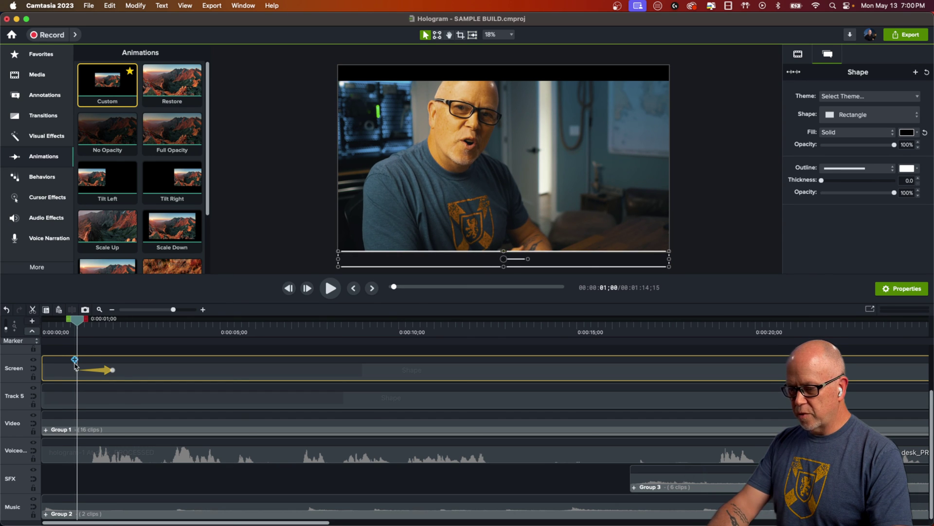
pyautogui.click(262, 226)
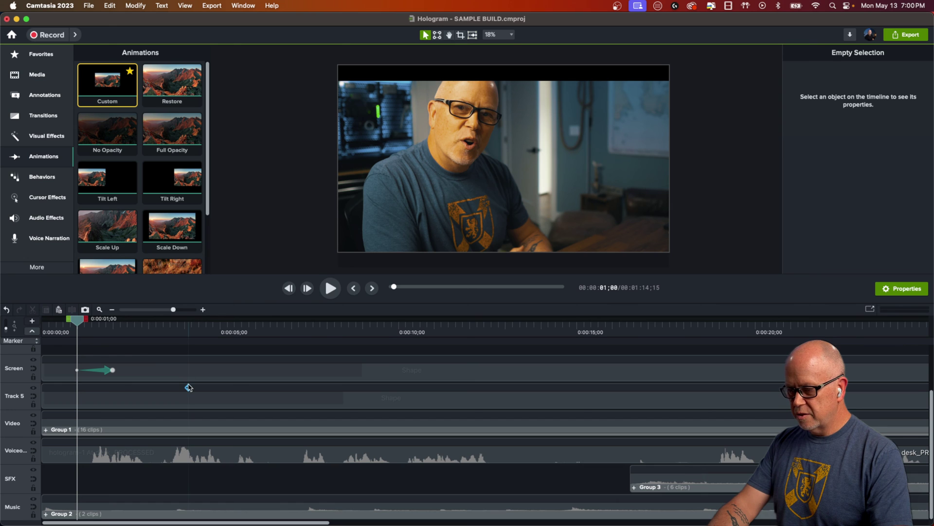
pyautogui.press('space')
pyautogui.press('space')
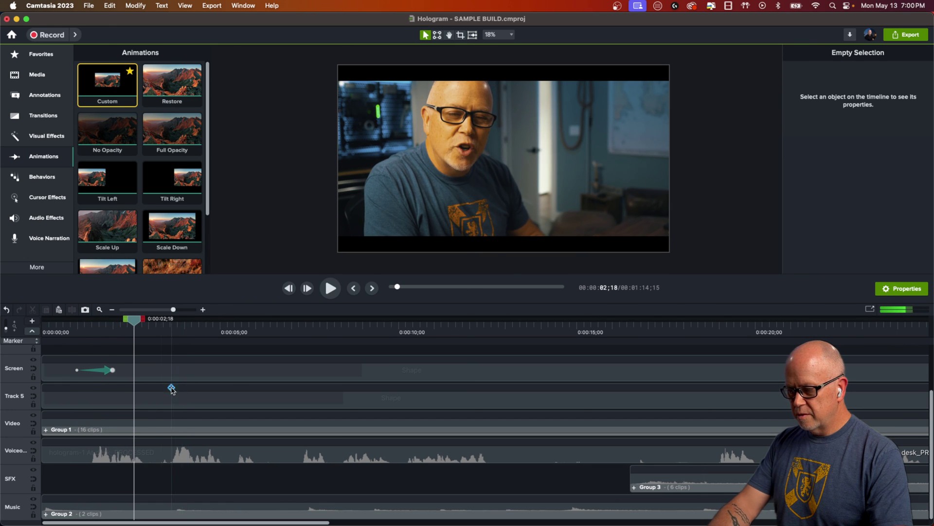
# Lengthen the lower bar's animation to end at 0:00:03;16 and play the opening to check the slower slide-in.
pyautogui.click(110, 371)
pyautogui.click(113, 371)
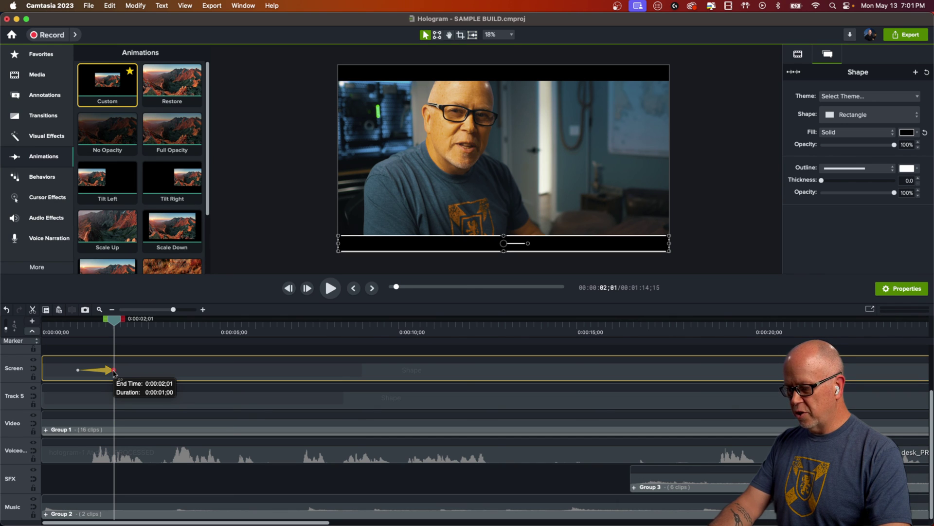
pyautogui.moveTo(114, 372); pyautogui.dragTo(167, 385)
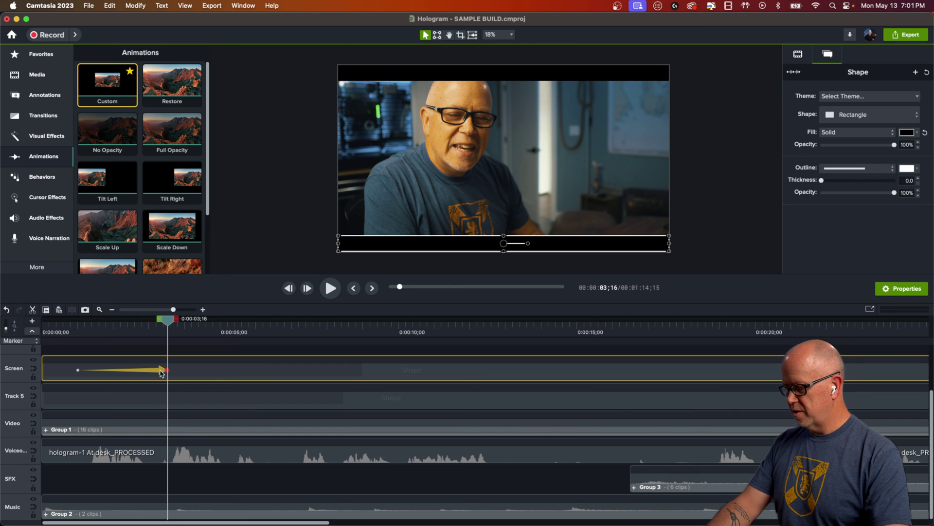
pyautogui.press('Home')
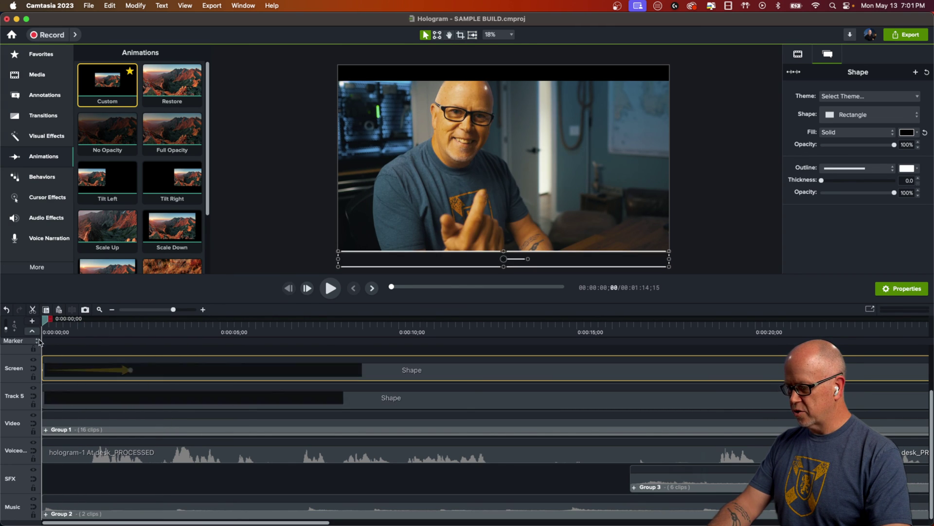
pyautogui.click(232, 240)
pyautogui.press('space')
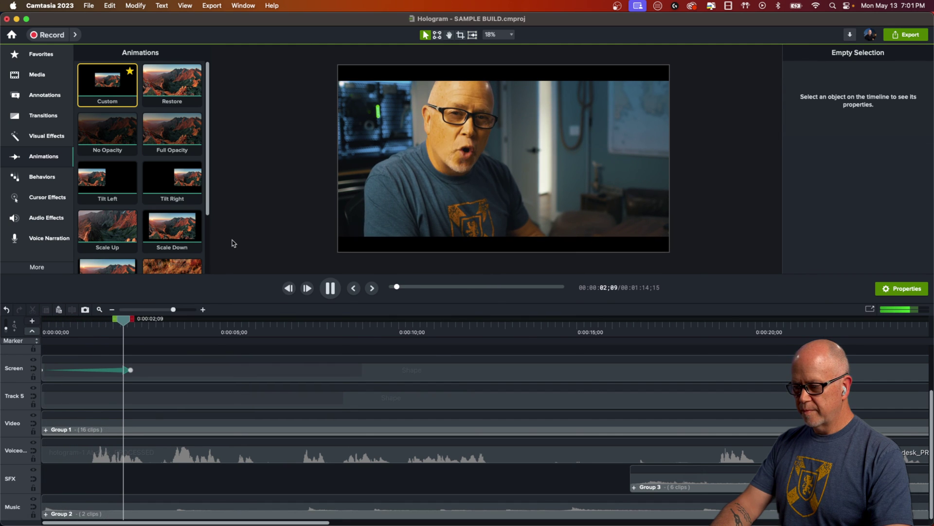
pyautogui.press('space')
pyautogui.click(148, 375)
pyautogui.moveTo(149, 376); pyautogui.dragTo(168, 375)
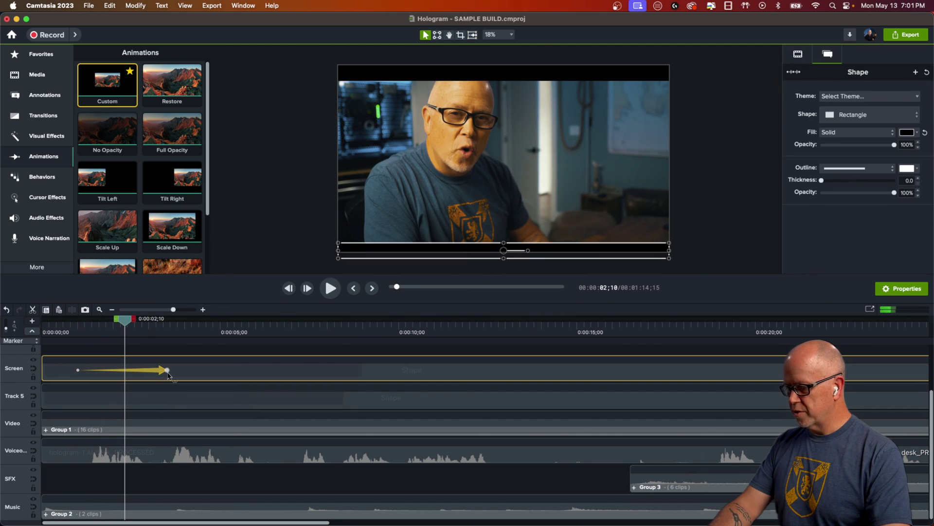
pyautogui.click(167, 371)
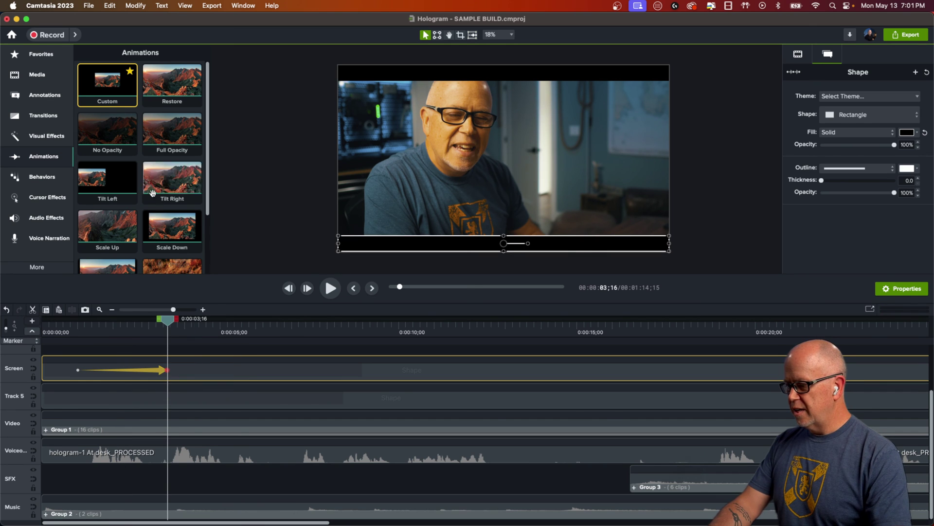
# Give the upper black bar a Custom animation spanning 0:00:01;01 to 0:00:03;16, with its starting position just above the canvas.
pyautogui.moveTo(111, 87); pyautogui.dragTo(169, 399)
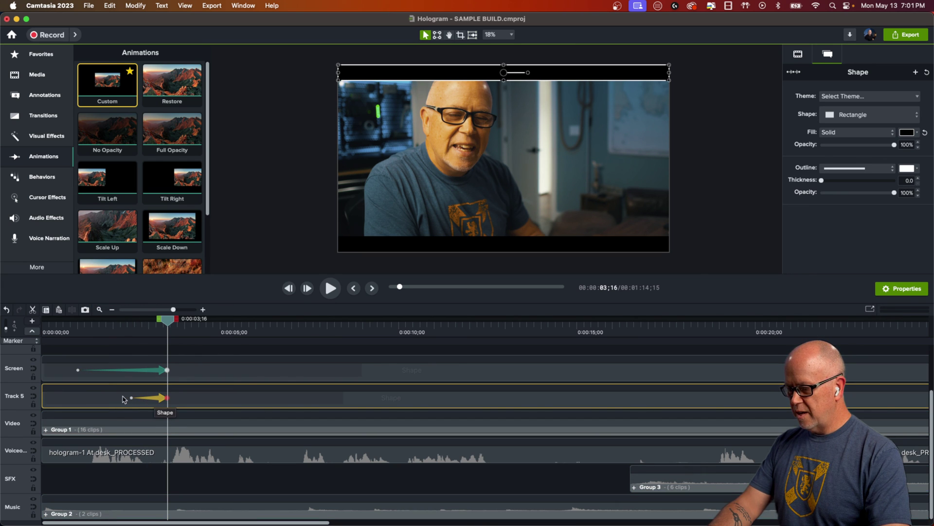
pyautogui.moveTo(133, 400); pyautogui.dragTo(81, 402)
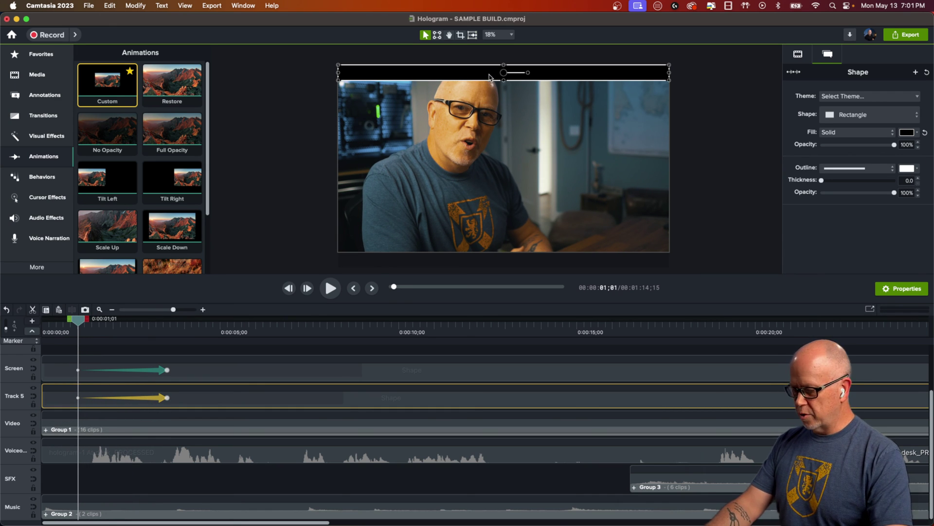
pyautogui.moveTo(493, 74); pyautogui.dragTo(492, 63)
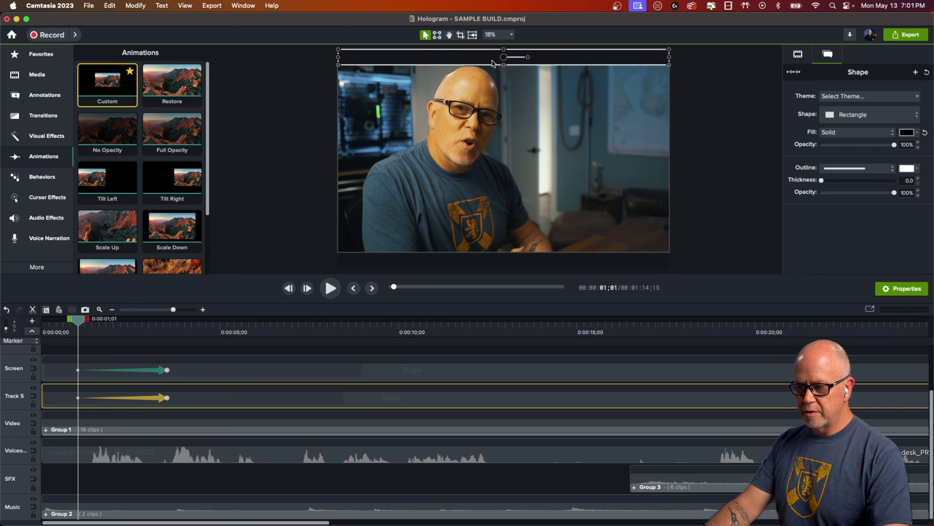
pyautogui.click(279, 207)
# Shift both bars' animations to the beginning of the timeline and play the opening to review the letterbox slide-in.
pyautogui.moveTo(163, 399); pyautogui.dragTo(126, 398)
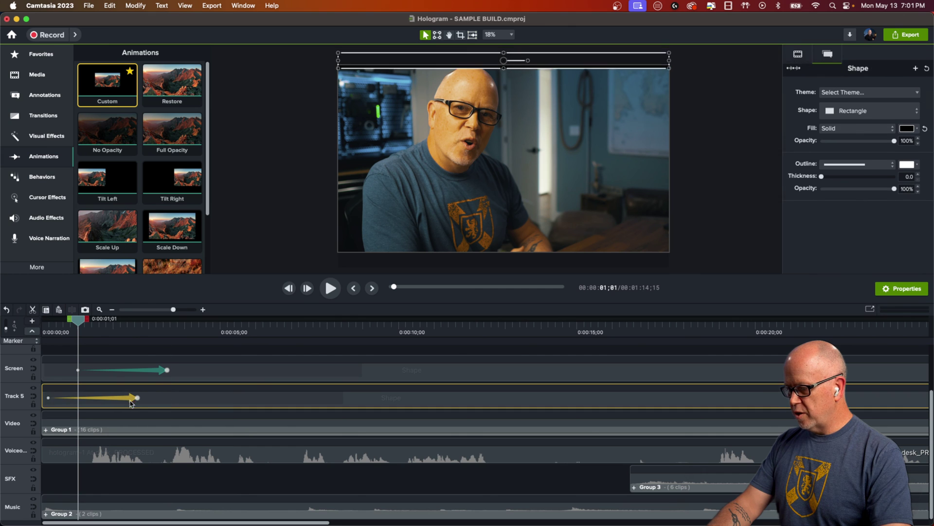
pyautogui.moveTo(162, 372); pyautogui.dragTo(111, 373)
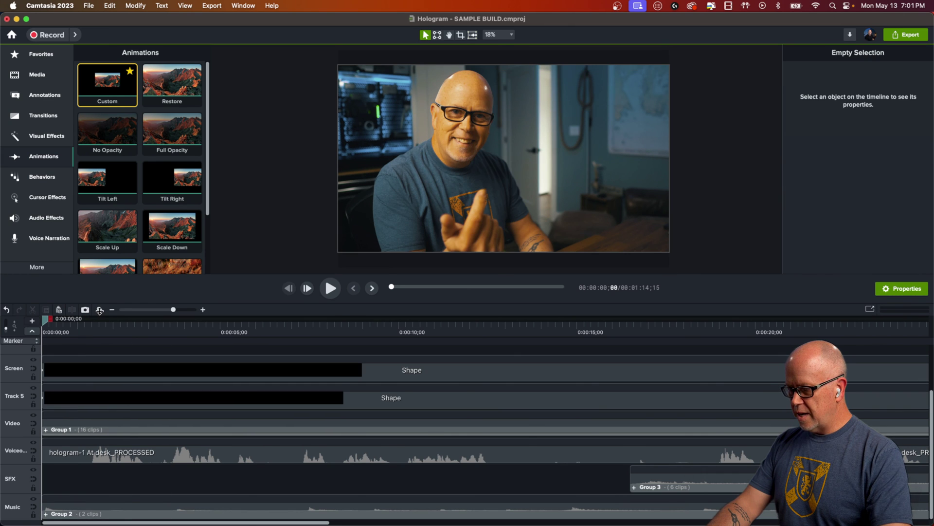
pyautogui.click(99, 310)
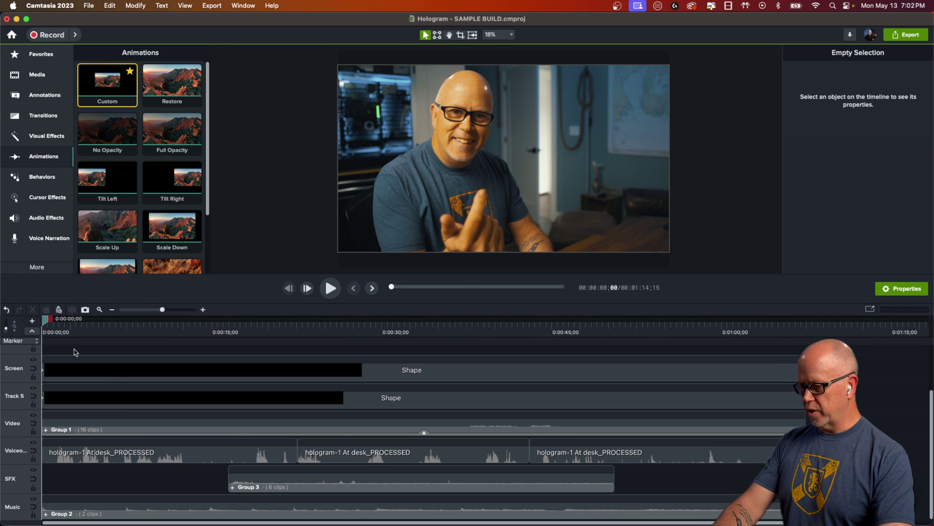
pyautogui.press('space')
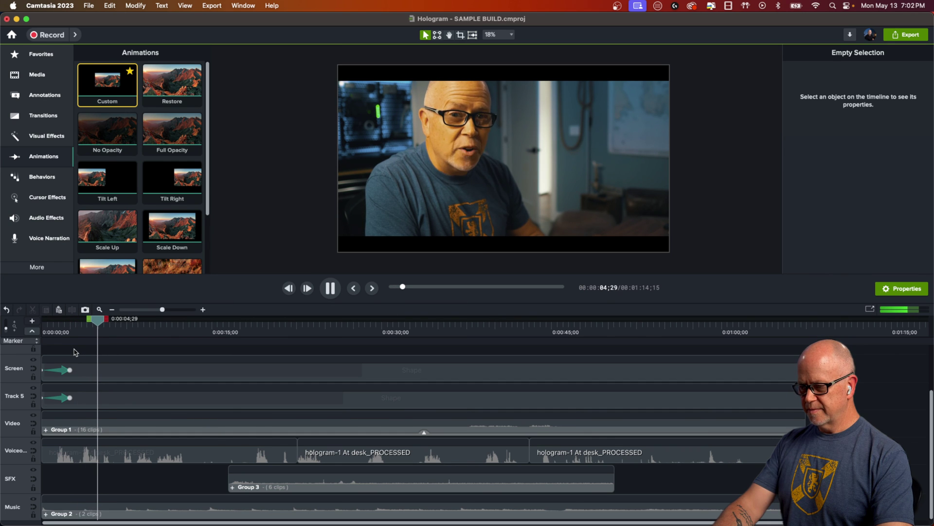
pyautogui.press('space')
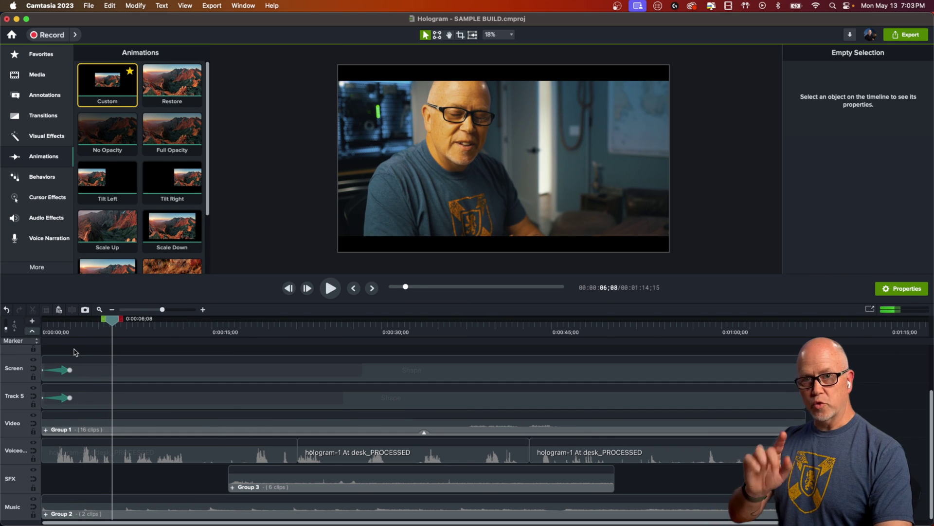
# Scrub to the shot where the man stands up and add a Custom animation to the video group ending at 0:00:51;17.
pyautogui.moveTo(112, 363)
pyautogui.mouseDown()
pyautogui.moveTo(291, 362)
pyautogui.moveTo(475, 397)
pyautogui.mouseUp()
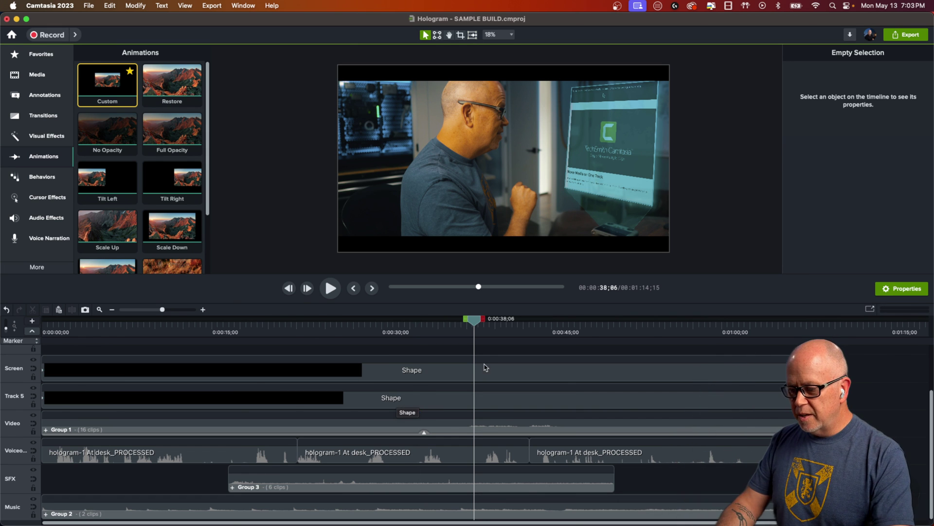
pyautogui.moveTo(482, 321); pyautogui.dragTo(788, 373)
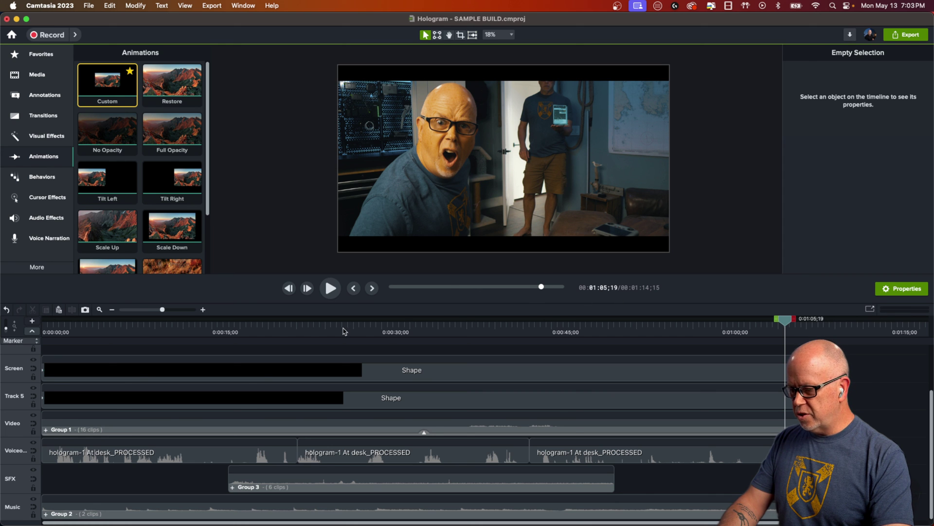
pyautogui.moveTo(344, 331); pyautogui.dragTo(617, 427)
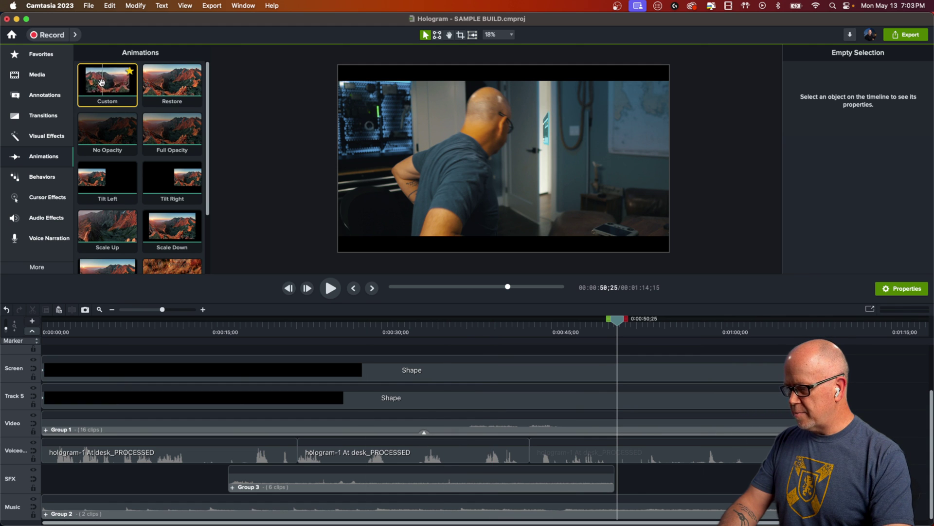
pyautogui.moveTo(101, 83); pyautogui.dragTo(626, 438)
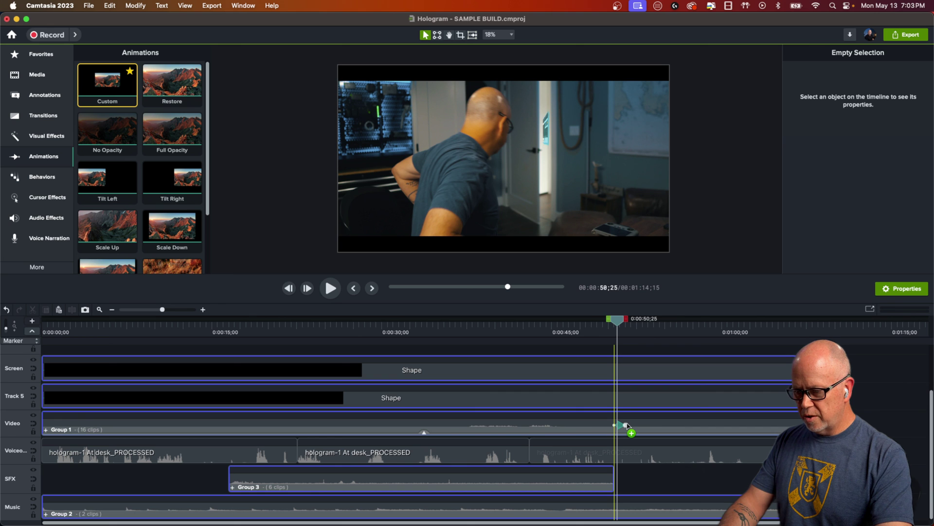
pyautogui.moveTo(627, 425); pyautogui.dragTo(626, 425)
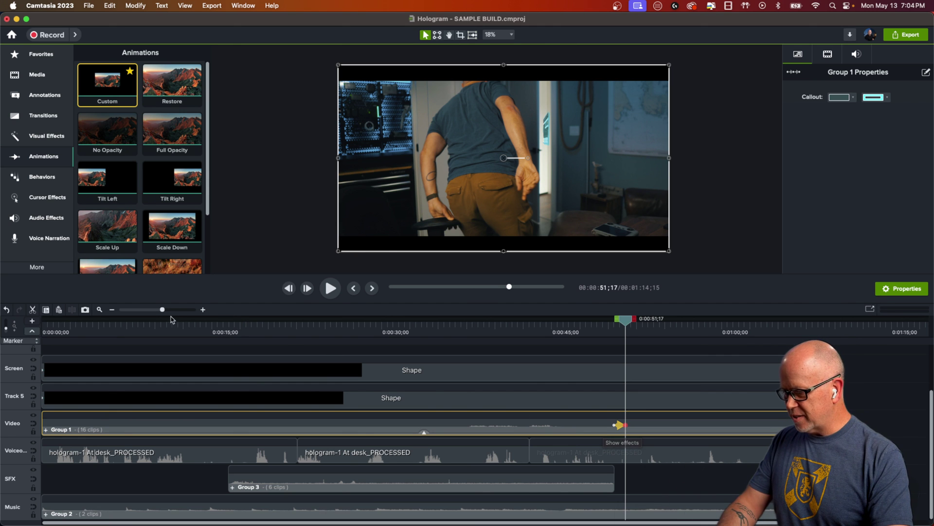
# Play the stand-up shot across the video group's animation to judge its timing and framing, and return to the animation's end point.
pyautogui.moveTo(164, 310); pyautogui.dragTo(175, 310)
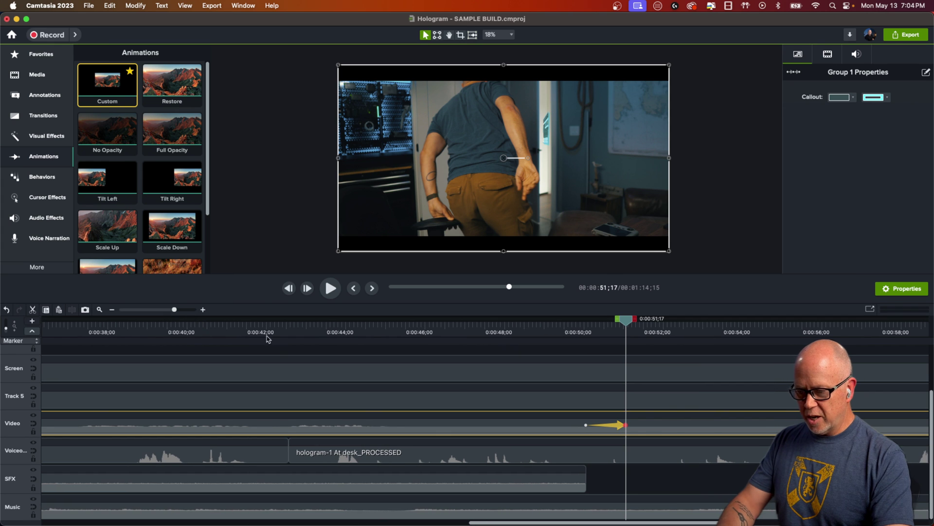
pyautogui.click(578, 331)
pyautogui.click(563, 331)
pyautogui.press('space')
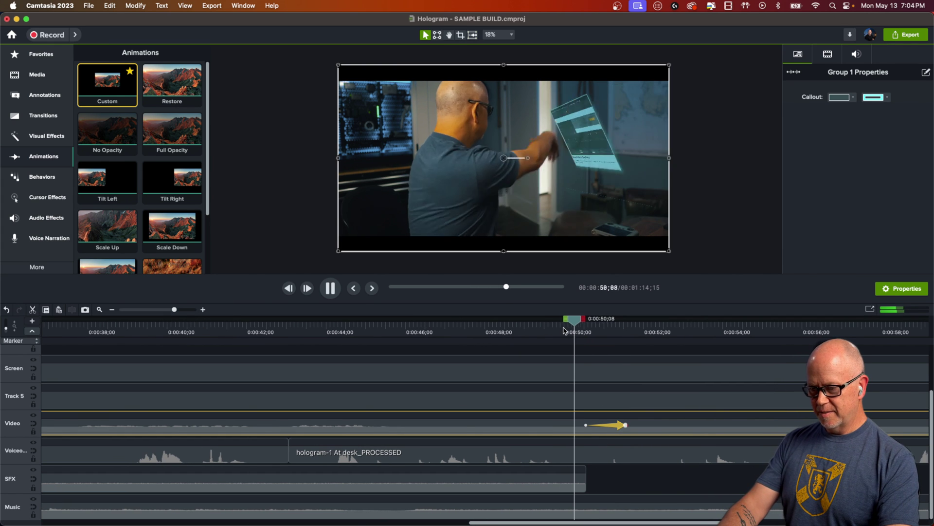
pyautogui.press('space')
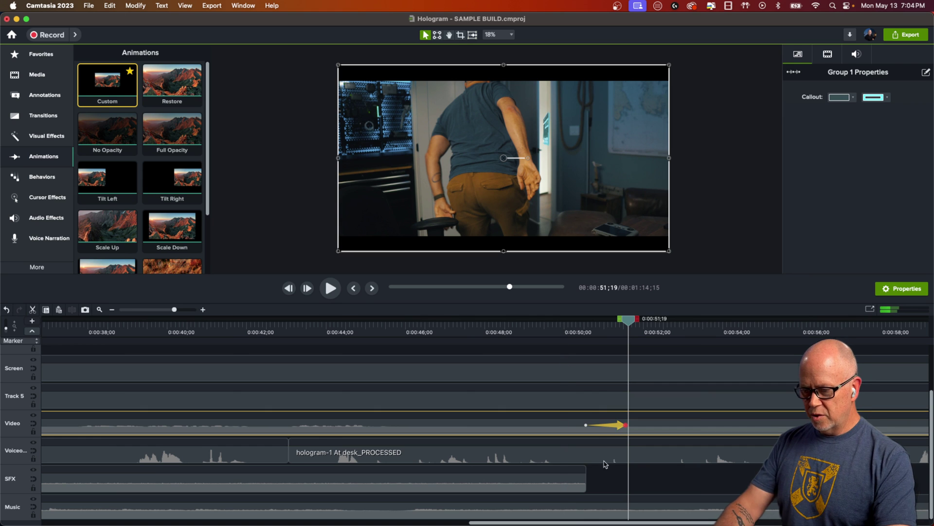
pyautogui.click(625, 426)
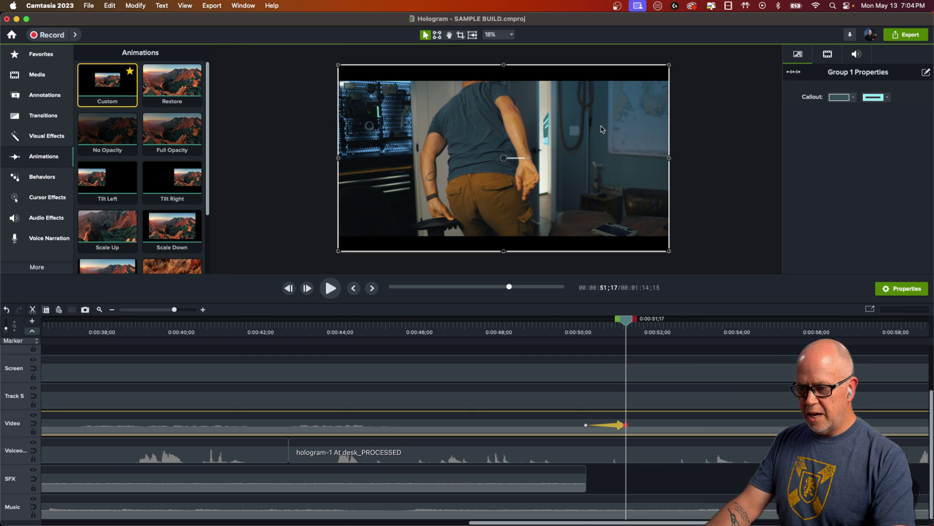
# Disable canvas snapping and shift the video group slightly downward within the letterbox at the end of its animation, 0:00:51;17.
pyautogui.moveTo(602, 131); pyautogui.dragTo(604, 139)
pyautogui.click(185, 6)
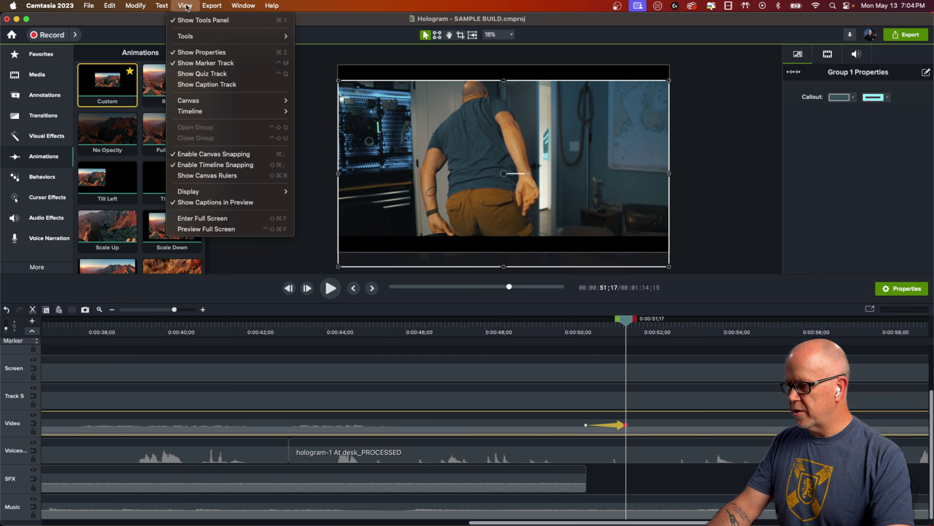
pyautogui.click(212, 154)
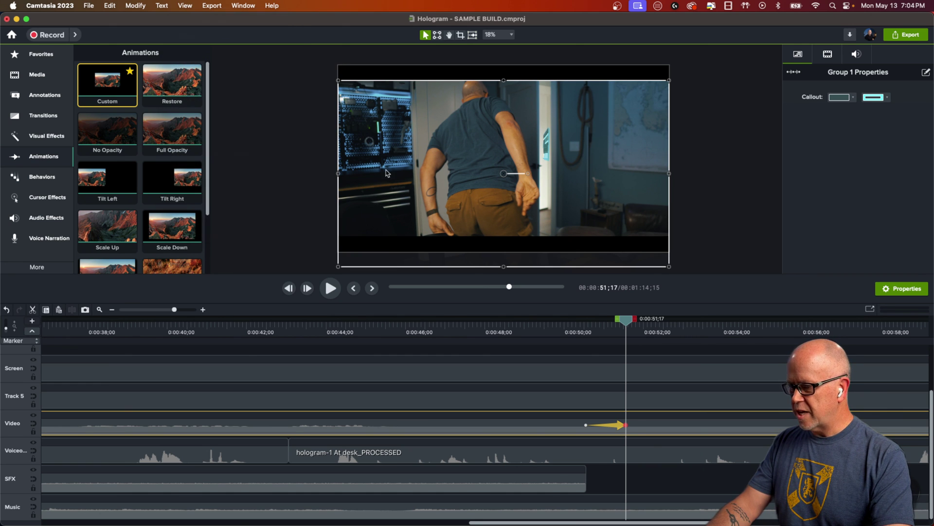
pyautogui.moveTo(592, 174); pyautogui.dragTo(594, 170)
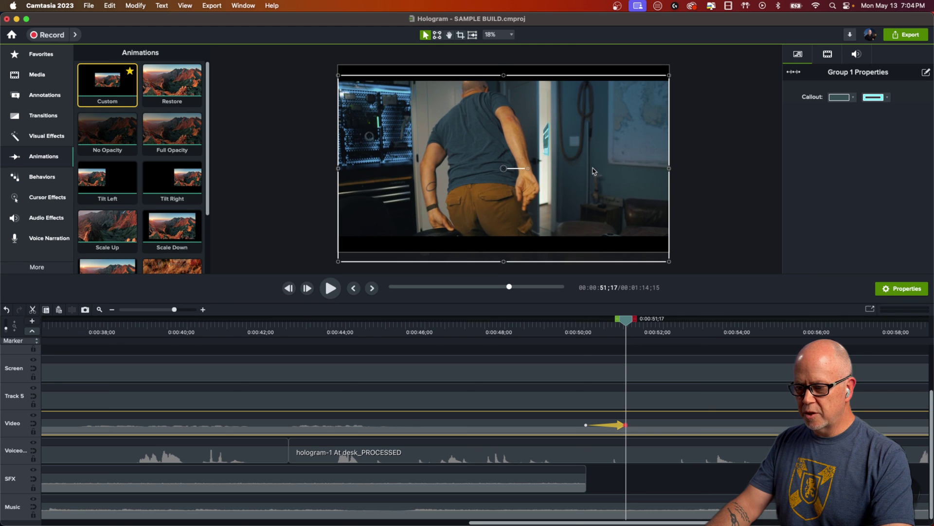
pyautogui.click(575, 327)
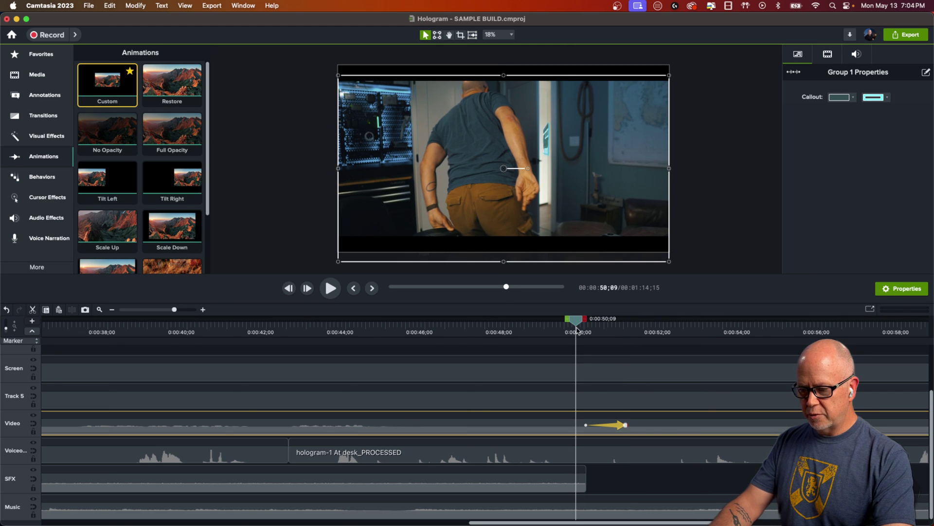
# Play the stand-up shot through the video group's downward reframing animation to review its speed.
pyautogui.click(553, 354)
pyautogui.press('space')
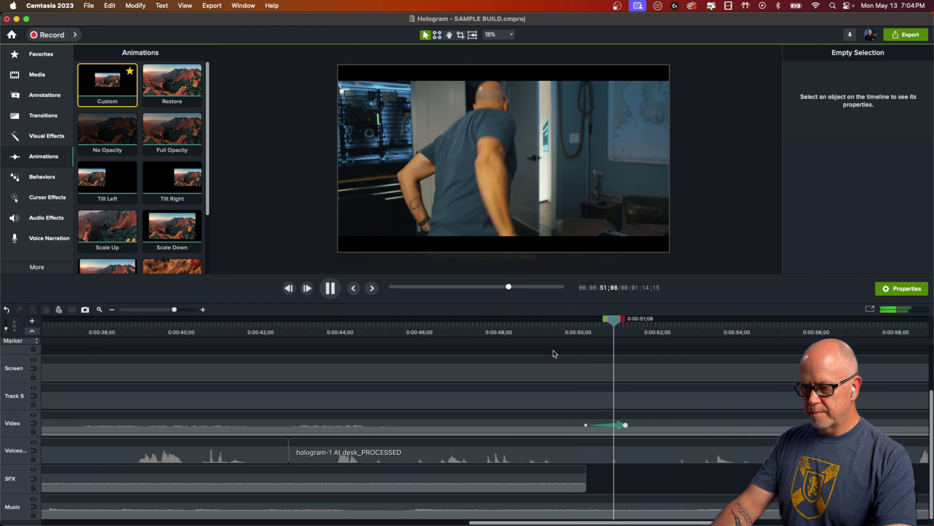
pyautogui.press('space')
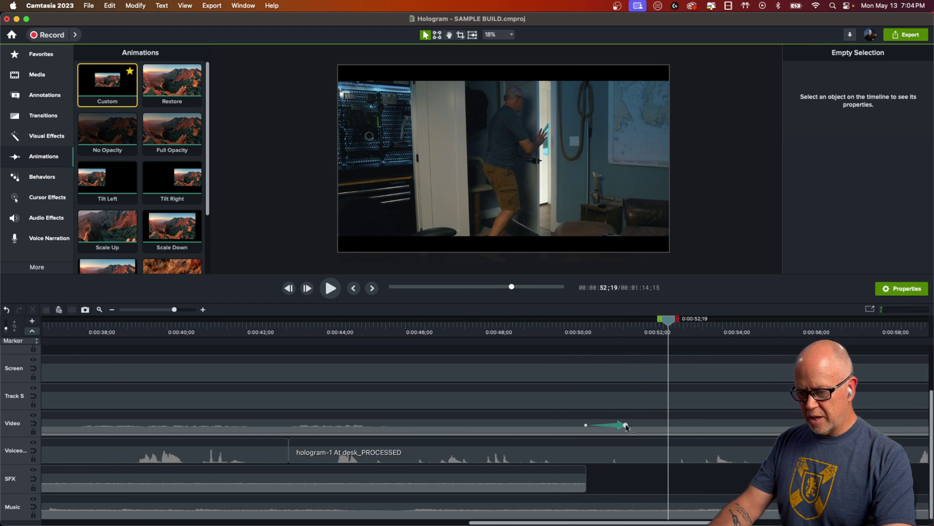
# Extend the video group's reframing animation to end at about 0:00:53;15 and play the shot from 0:00:50;11 to check it.
pyautogui.moveTo(626, 427); pyautogui.dragTo(708, 432)
pyautogui.click(579, 332)
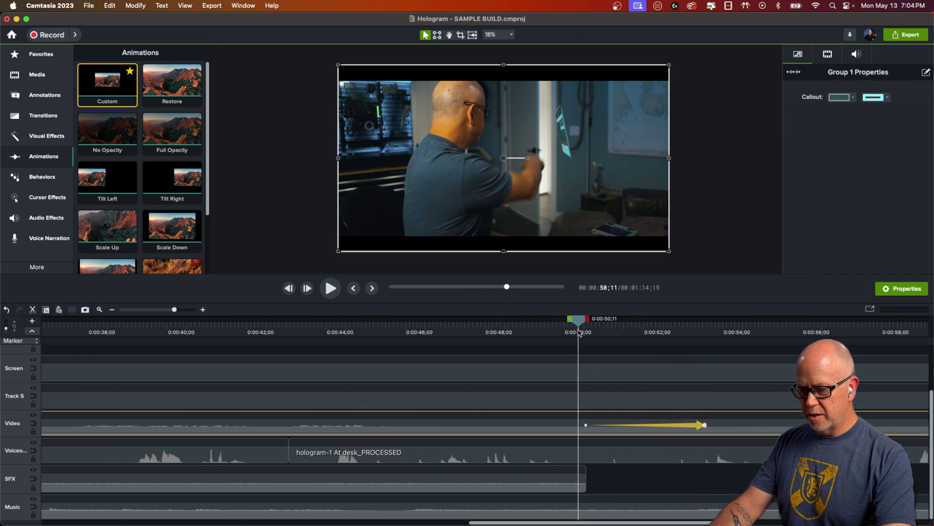
pyautogui.press('space')
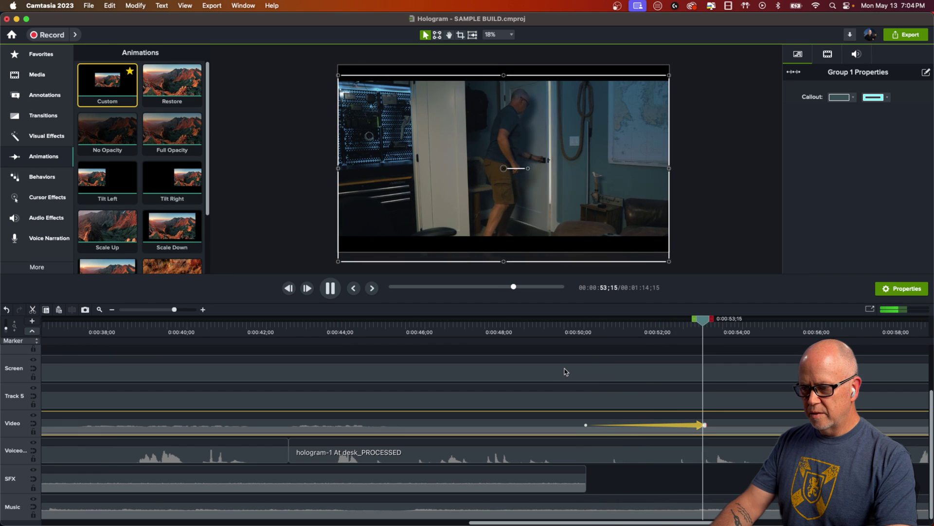
pyautogui.click(664, 480)
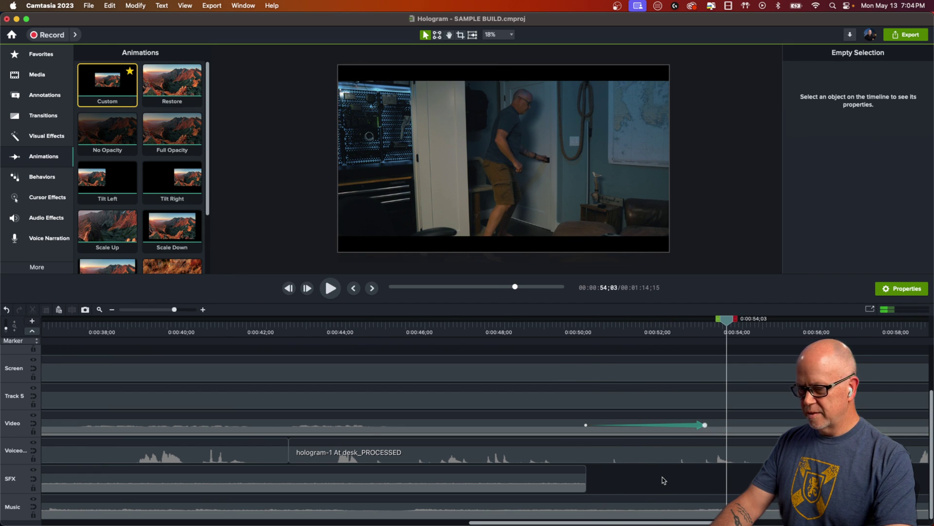
# Return to the beginning of the timeline, with the whole project in view, and play the opening with the letterbox slide-in.
pyautogui.click(100, 310)
pyautogui.click(161, 310)
pyautogui.moveTo(165, 319); pyautogui.dragTo(42, 319)
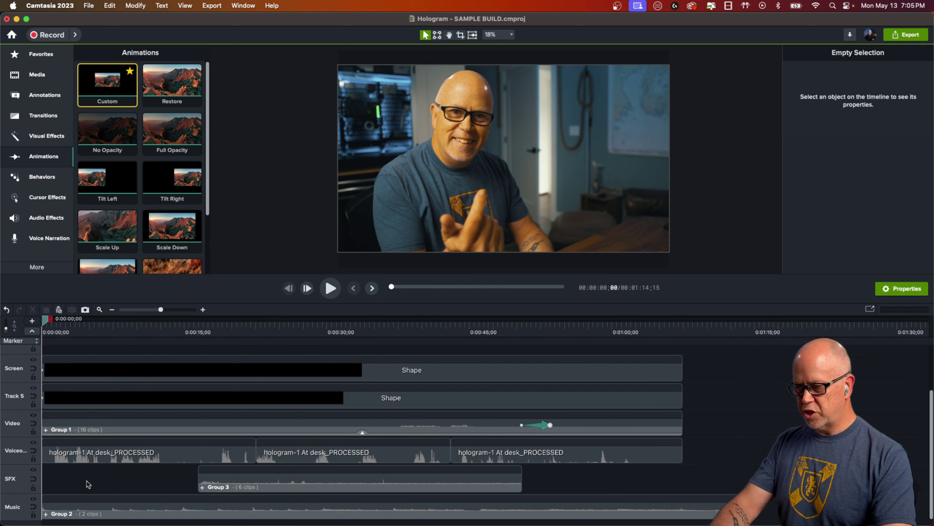
pyautogui.press('space')
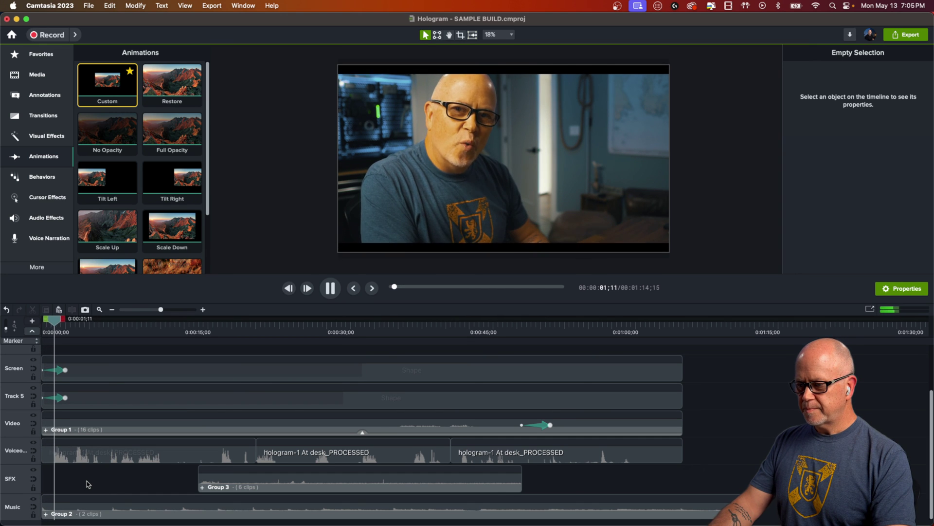